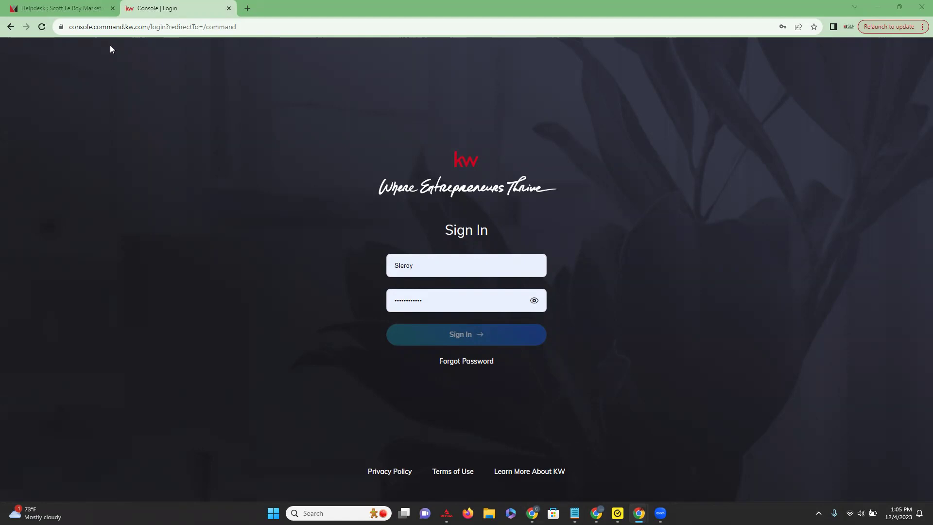
Close the Helpdesk page and sign in to Command with the saved credentials.
left_click(113, 8)
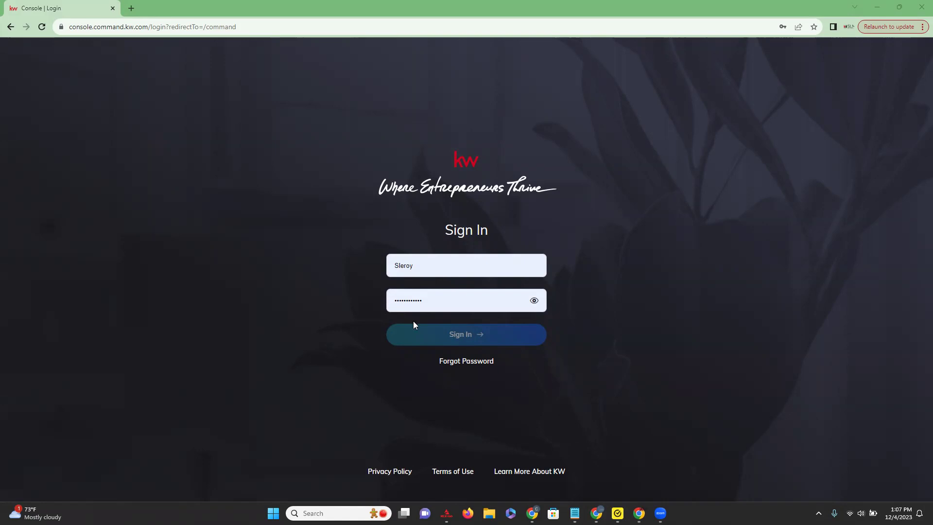
left_click(504, 343)
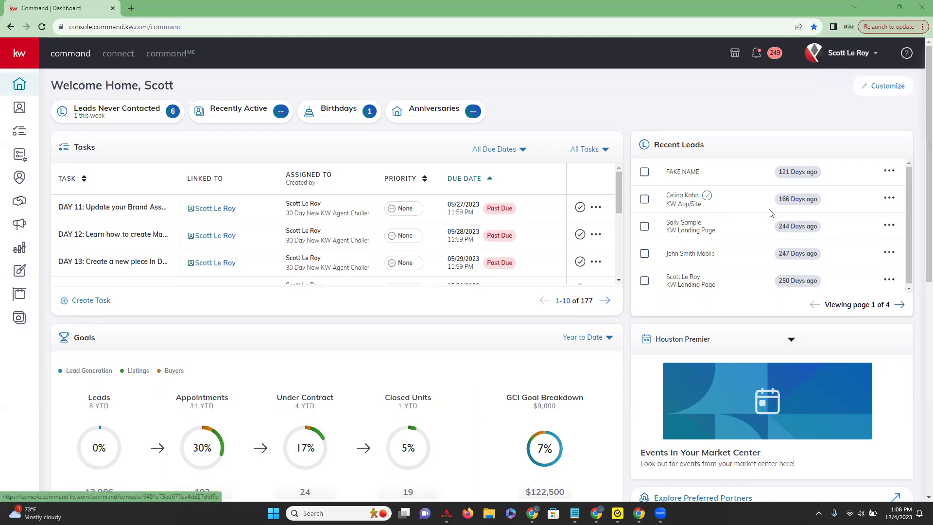
Examine the home dashboard widgets, including Recent Leads, the market center events list, Database Health, Notepad and Product Updates.
mouse_move(797, 201)
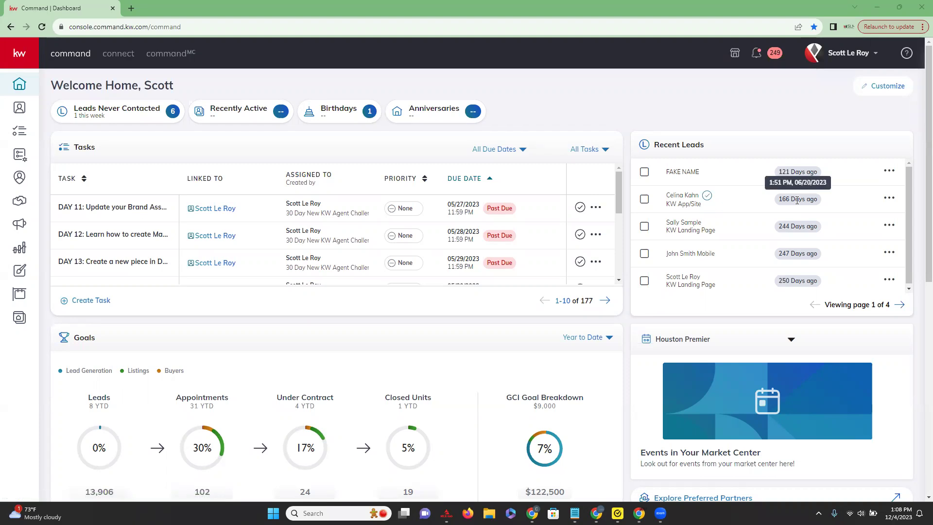
scroll(629, 321, "down", 3)
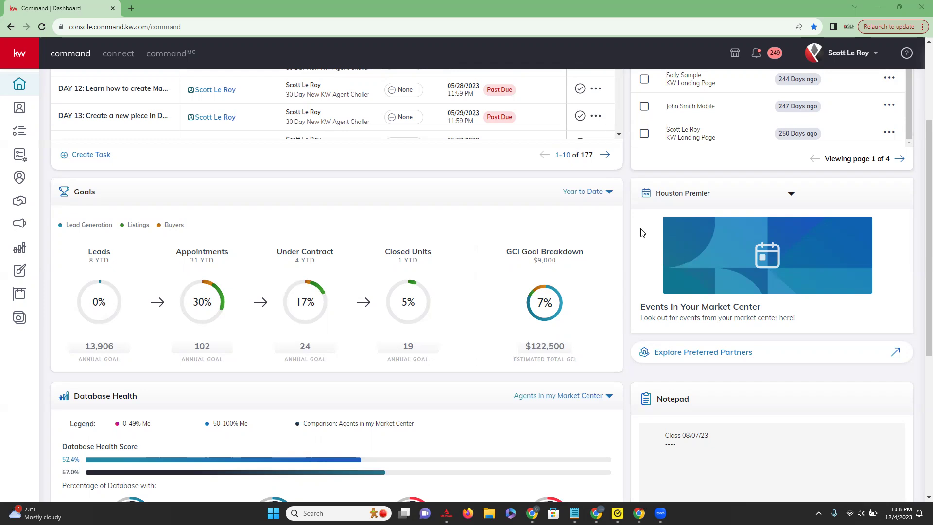
left_click(790, 194)
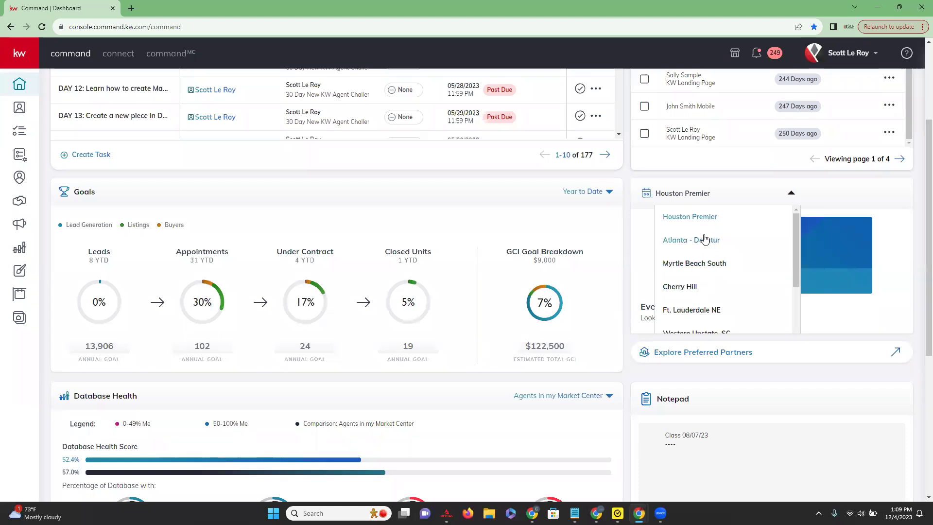
left_click(624, 195)
scroll(626, 197, "down", 3)
scroll(626, 199, "down", 2)
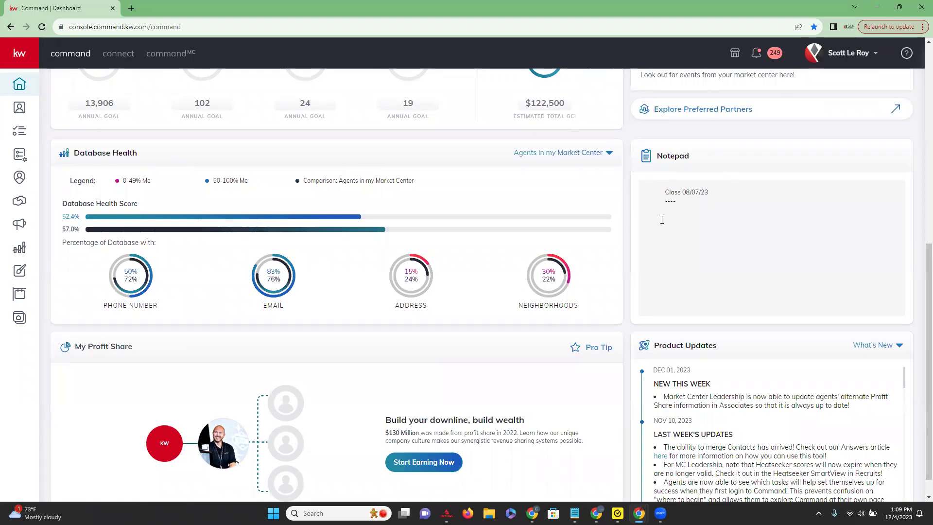
scroll(617, 187, "down", 1)
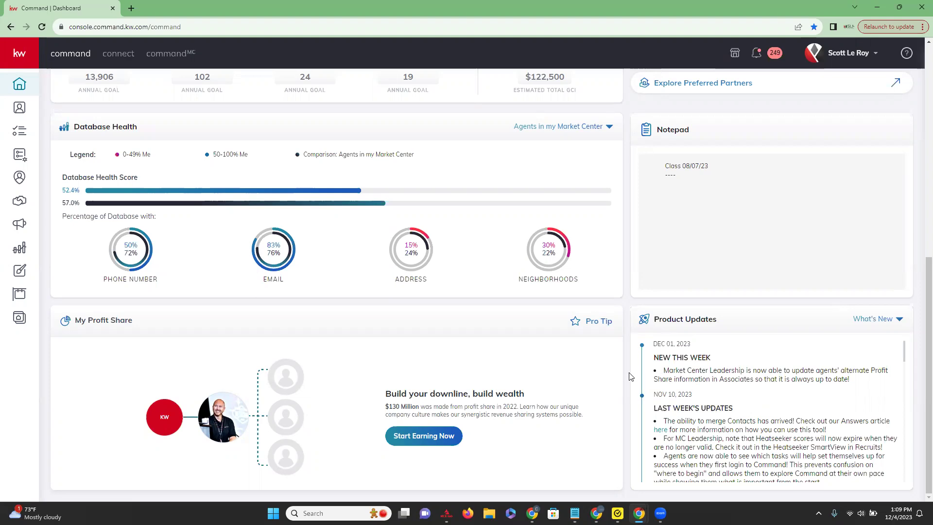
scroll(630, 377, "up", 8)
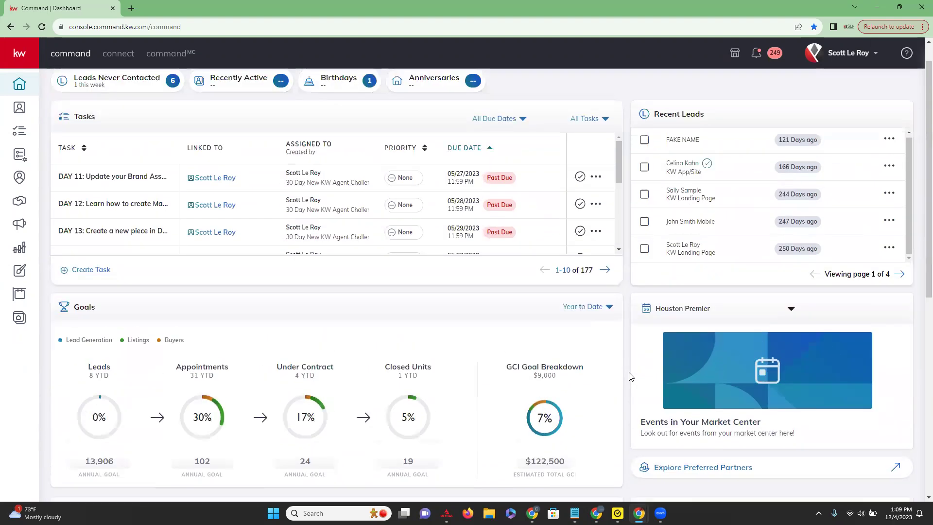
scroll(630, 377, "up", 1)
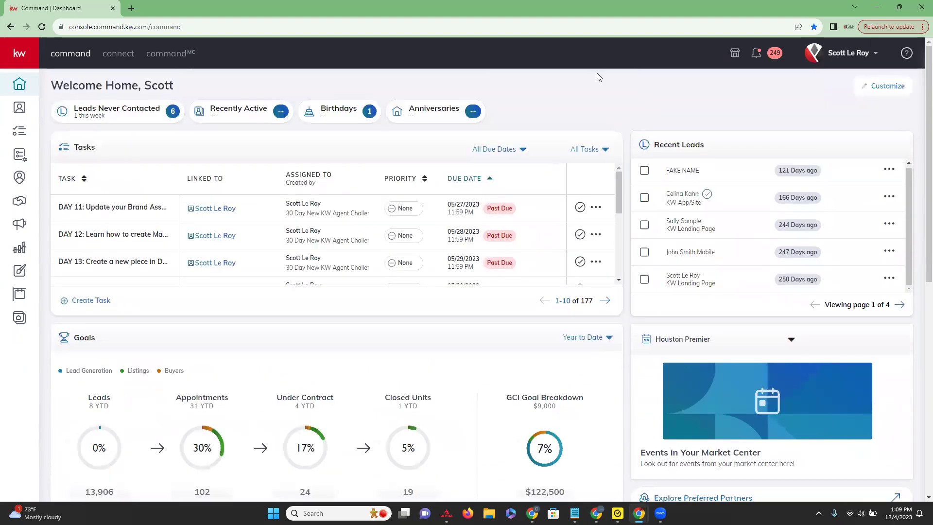
Customize the home dashboard so the Sponsored Events widget sits above Recent Leads, keeping Product Updates enabled, and apply the layout.
left_click(887, 91)
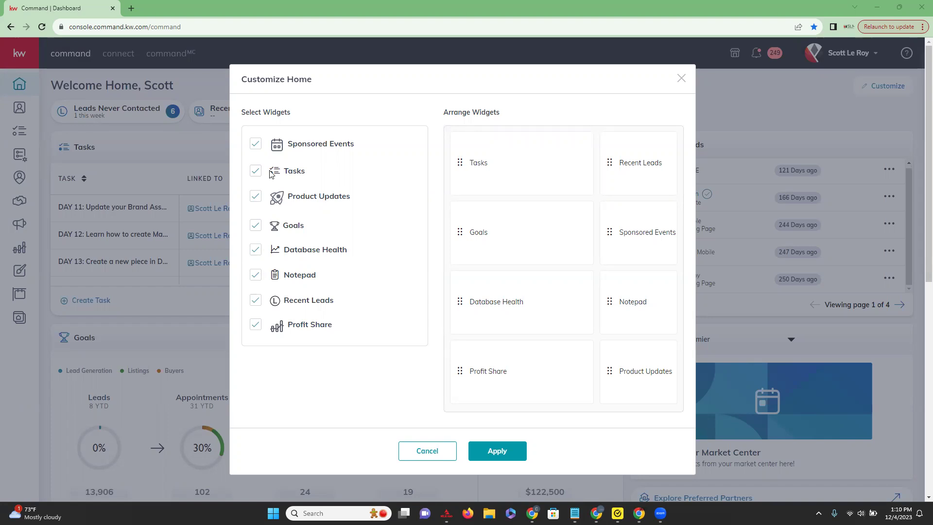
left_click(255, 198)
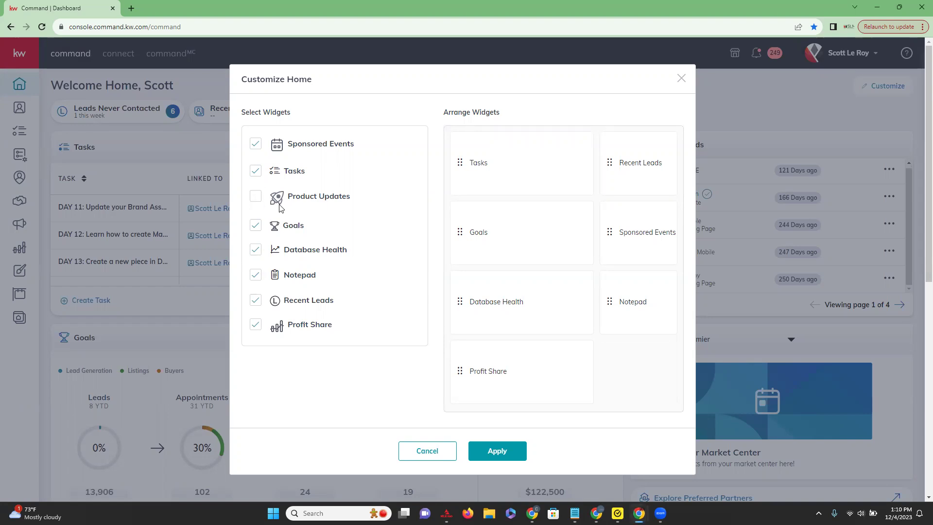
left_click(258, 199)
left_click_drag(642, 250, 637, 172)
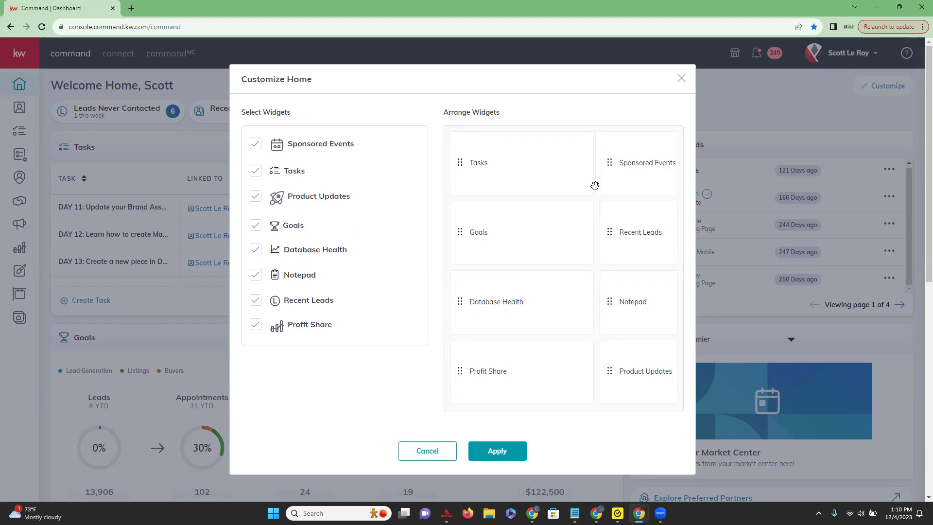
mouse_move(503, 255)
left_mouse_down()
mouse_move(494, 173)
mouse_move(500, 263)
left_mouse_up()
mouse_move(649, 380)
left_mouse_down()
mouse_move(641, 302)
mouse_move(645, 375)
left_mouse_up()
left_click(497, 453)
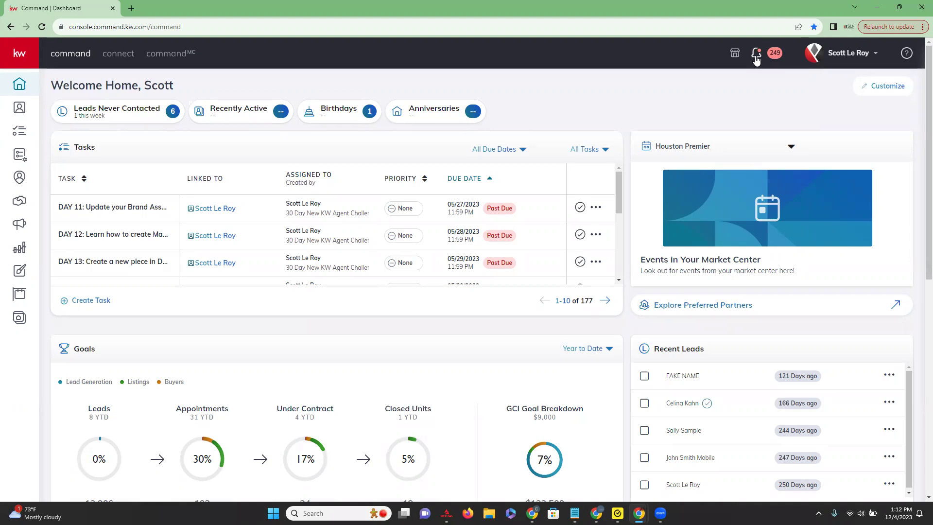
Check the unread notifications with their category filters and the Help & Information options, closing both.
left_click(756, 58)
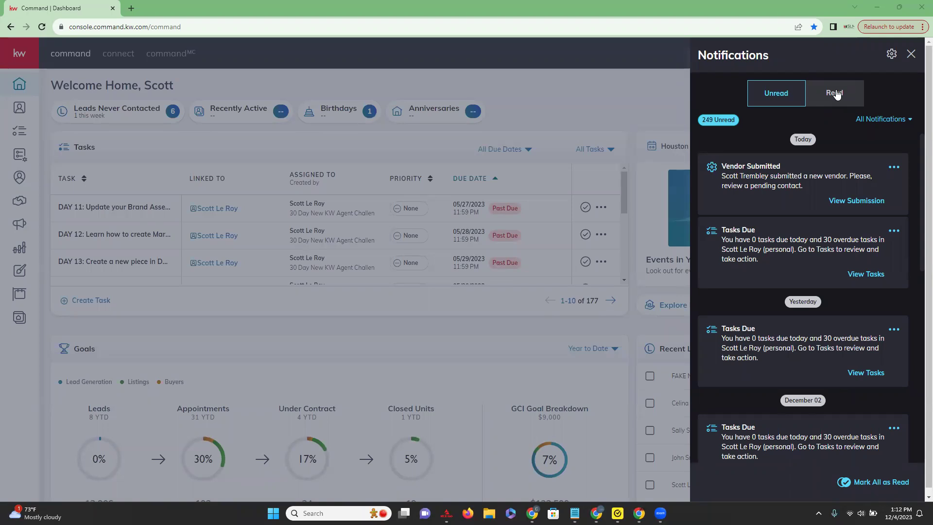
left_click(900, 122)
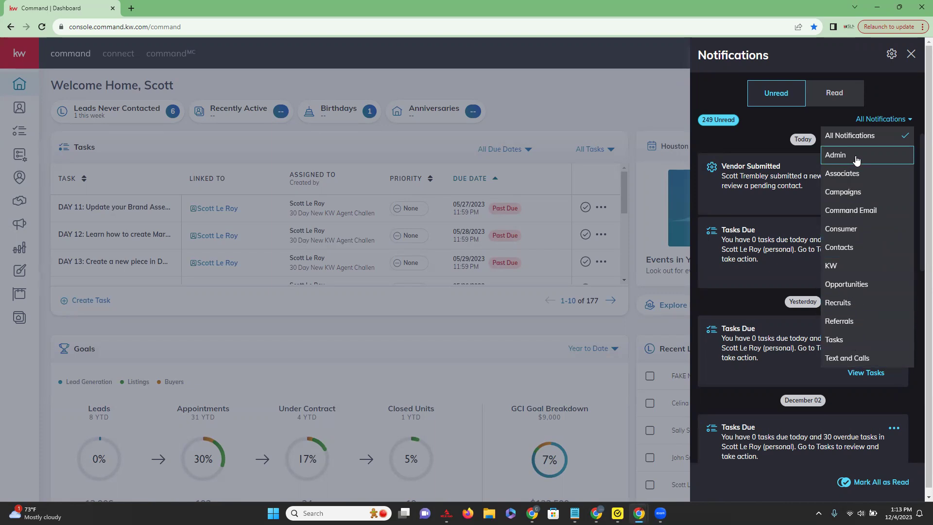
left_click(895, 93)
left_click(911, 56)
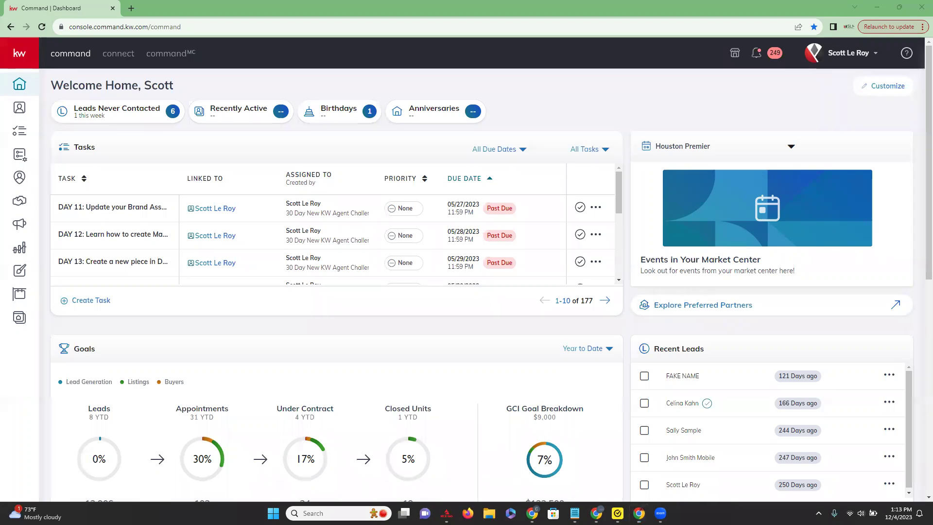
left_click(908, 55)
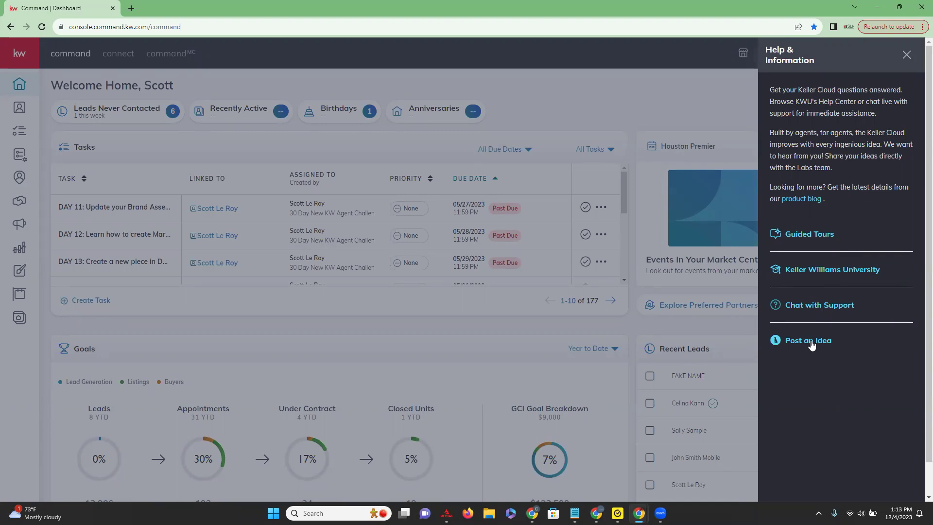
left_click(907, 54)
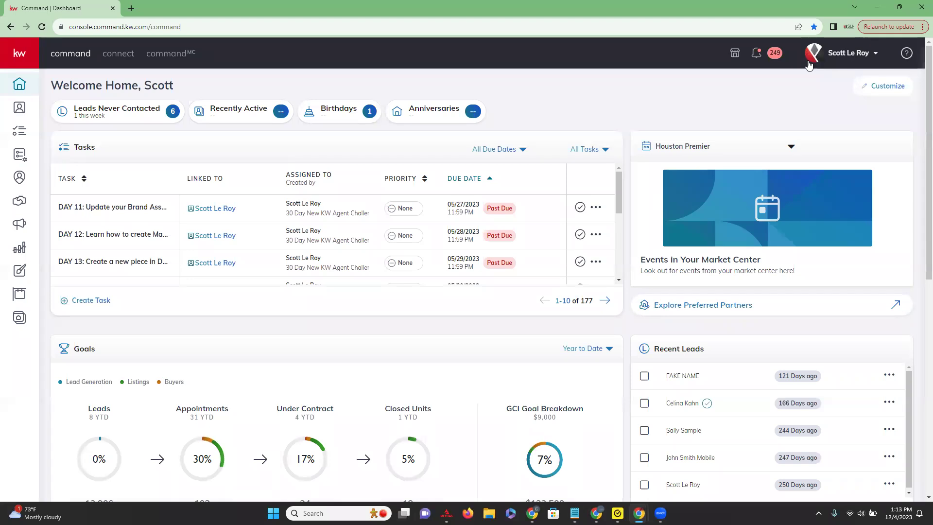
Open My Profile from the account options and review the About Me and Contact Information sections.
left_click(868, 57)
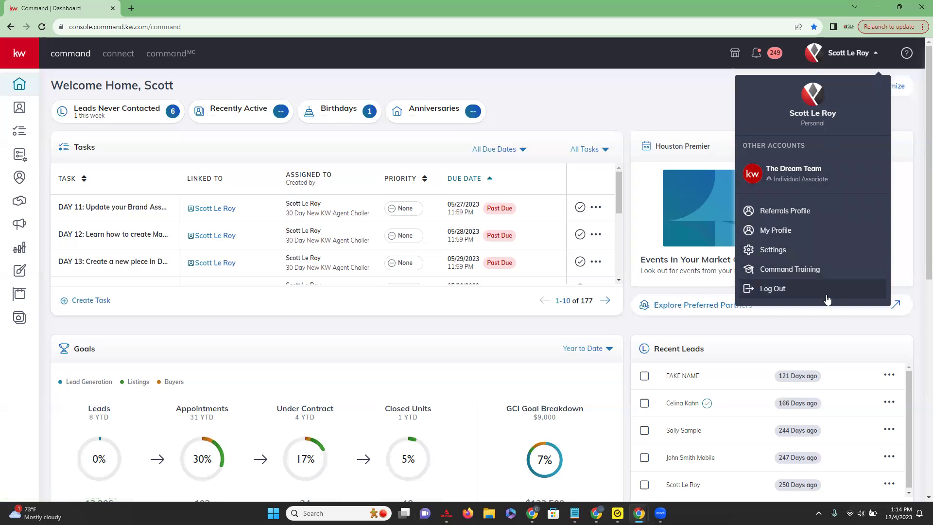
left_click(821, 234)
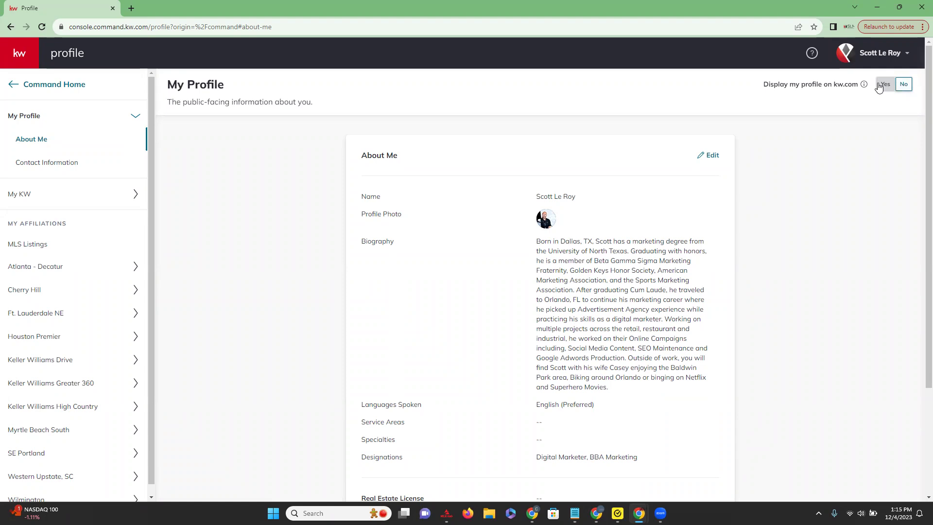
scroll(729, 120, "down", 1)
scroll(652, 121, "up", 1)
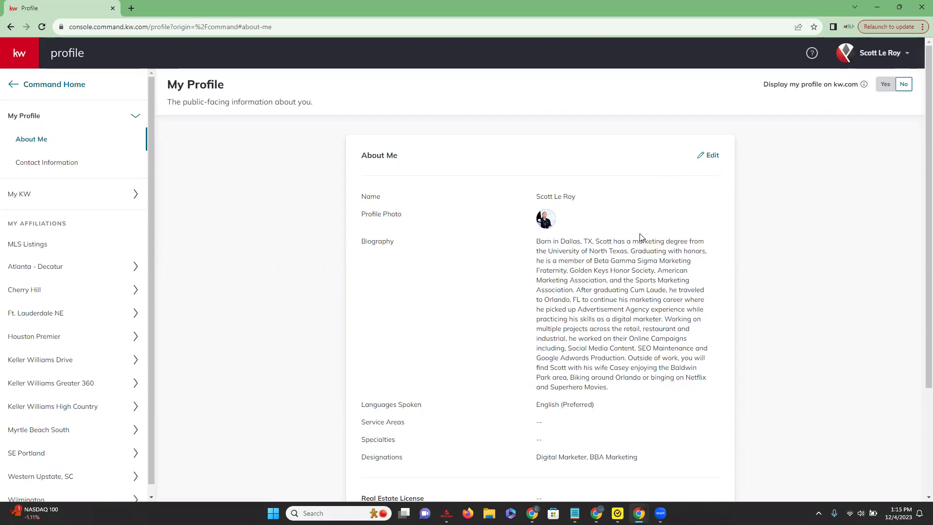
scroll(639, 239, "down", 3)
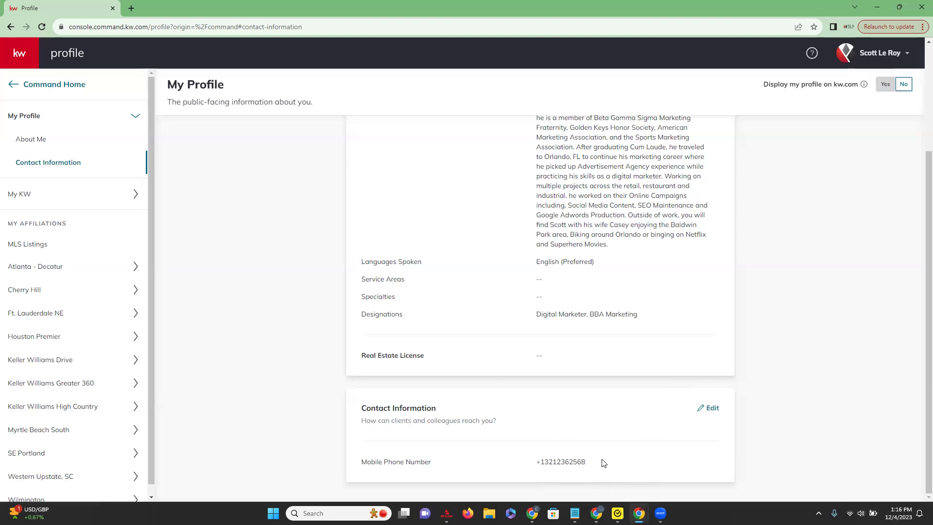
scroll(616, 459, "up", 3)
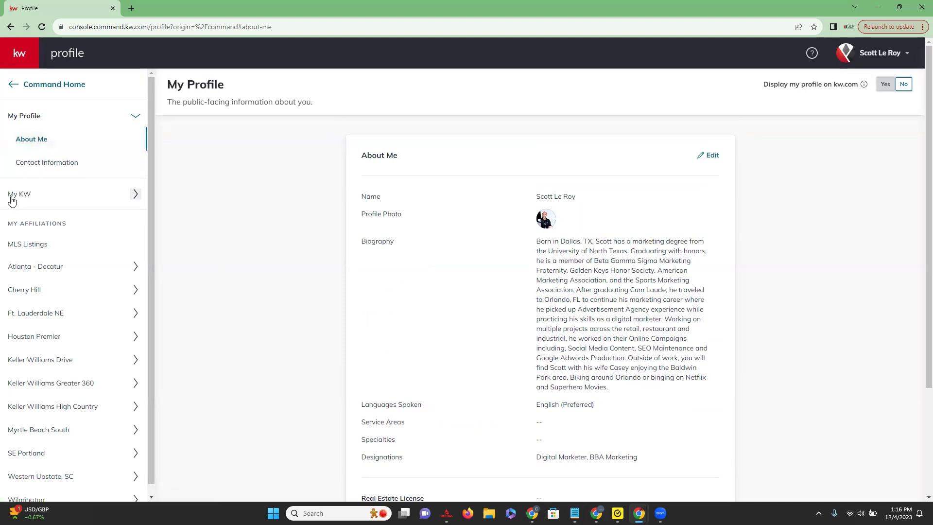
Review the My KW internal information from System Information through Sponsor, and view the role for the Atlanta - Decatur affiliation.
left_click(32, 199)
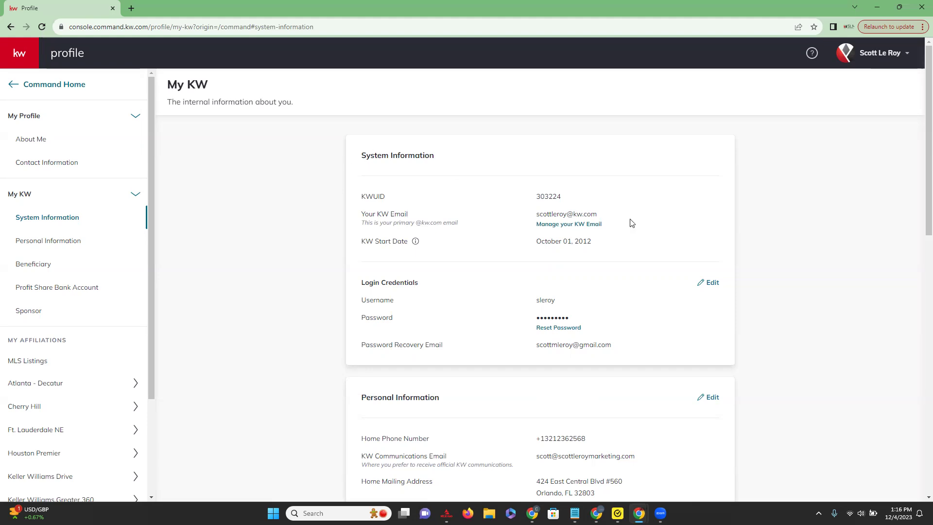
scroll(619, 219, "down", 5)
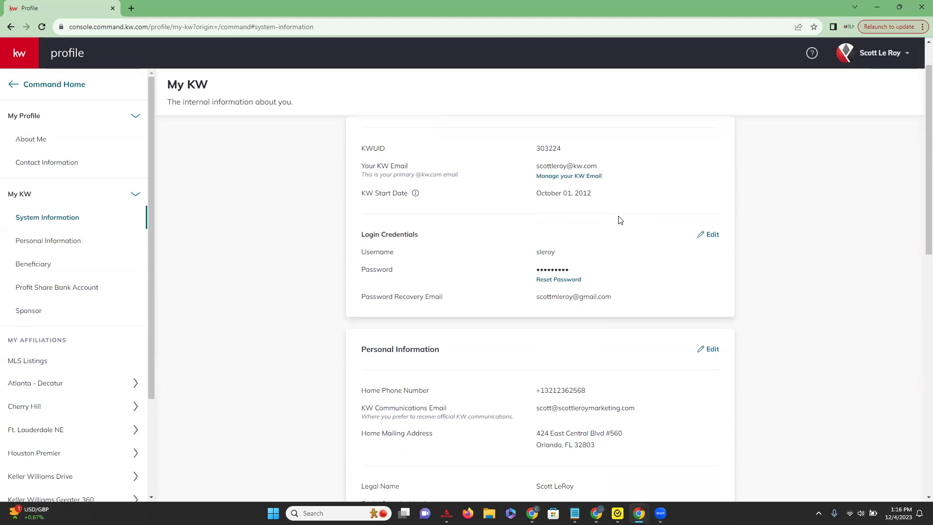
scroll(370, 228, "down", 4)
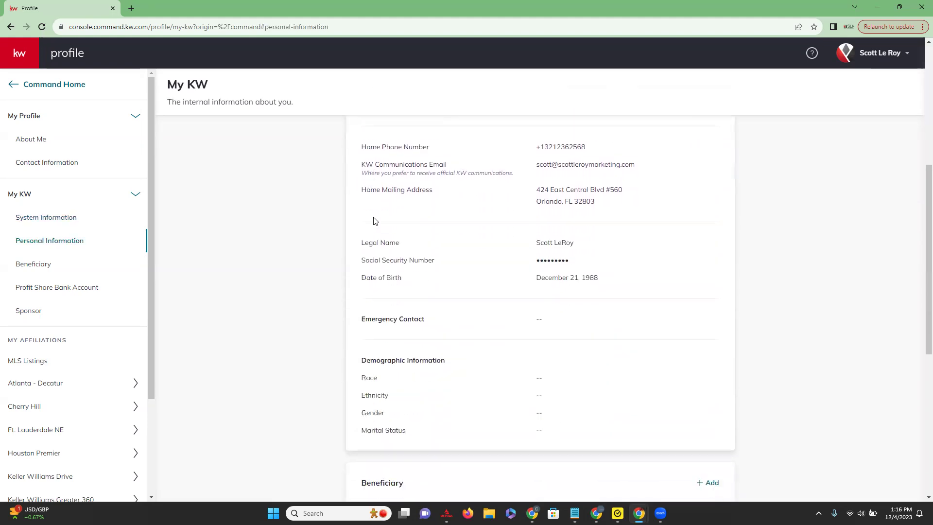
scroll(376, 221, "down", 2)
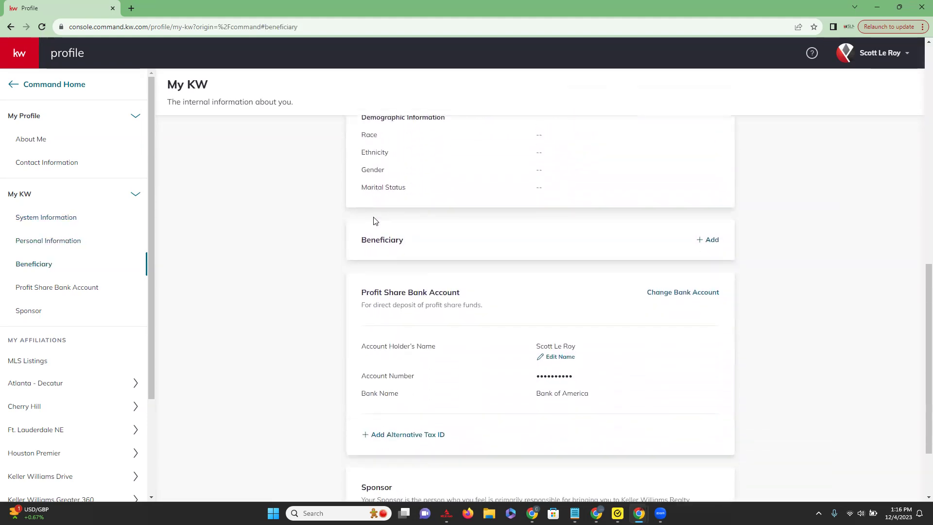
scroll(375, 221, "down", 2)
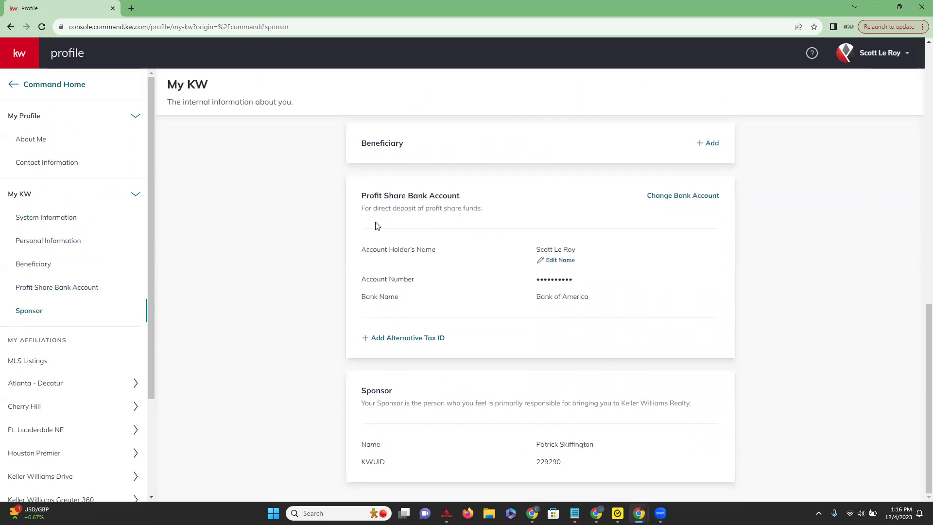
scroll(381, 459, "up", 7)
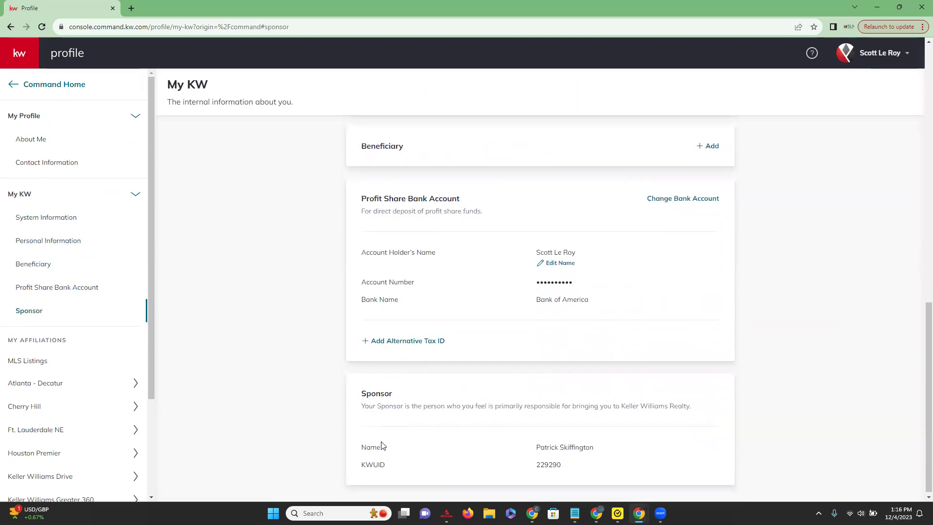
scroll(381, 440, "up", 6)
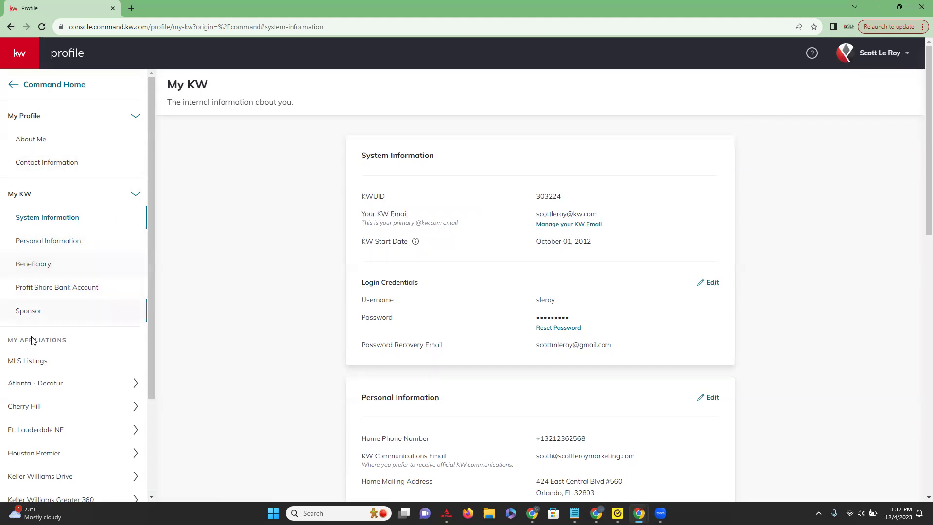
left_click(30, 388)
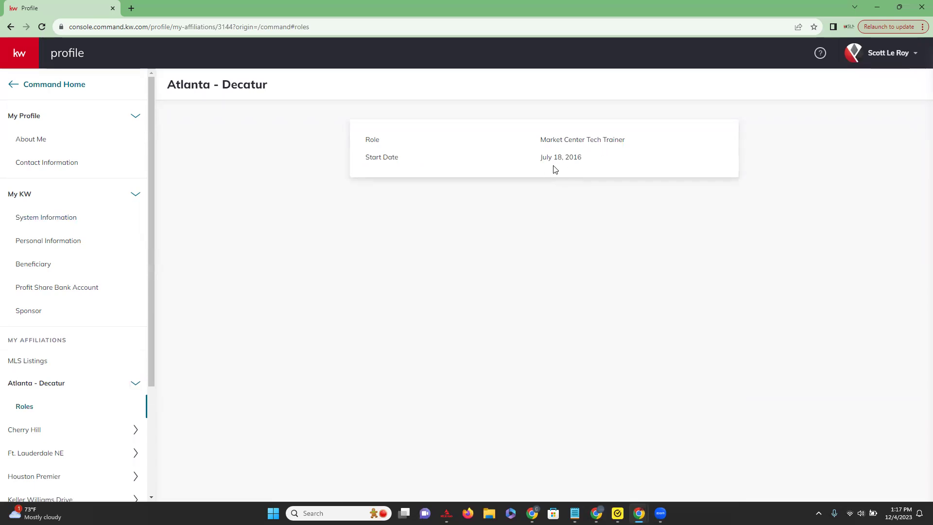
Return to Command home and open the account Settings to examine the connected applications.
left_click(16, 88)
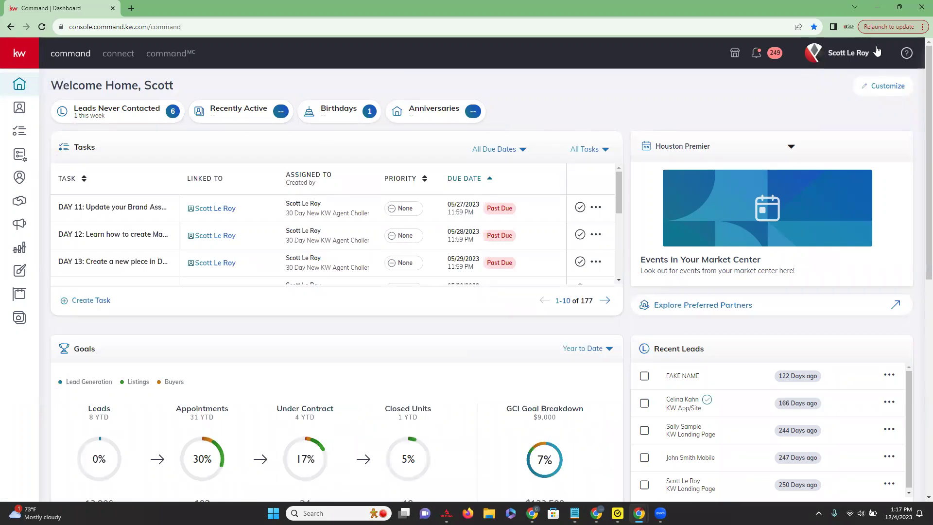
left_click(861, 60)
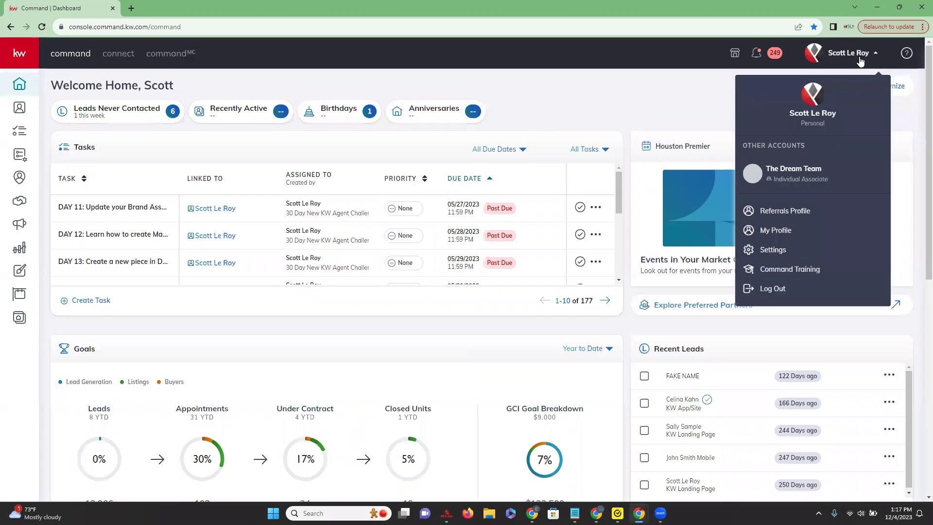
left_click(818, 259)
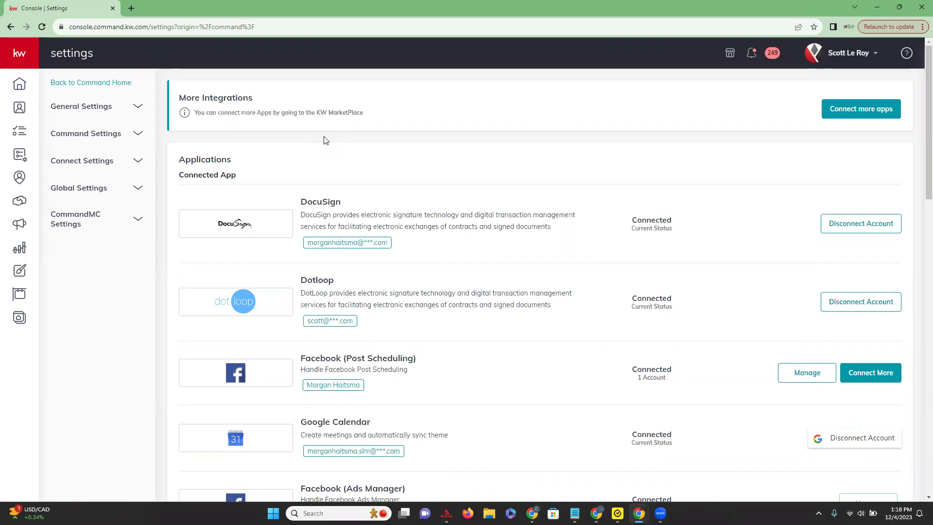
scroll(322, 139, "down", 1)
scroll(323, 140, "up", 1)
scroll(306, 198, "down", 1)
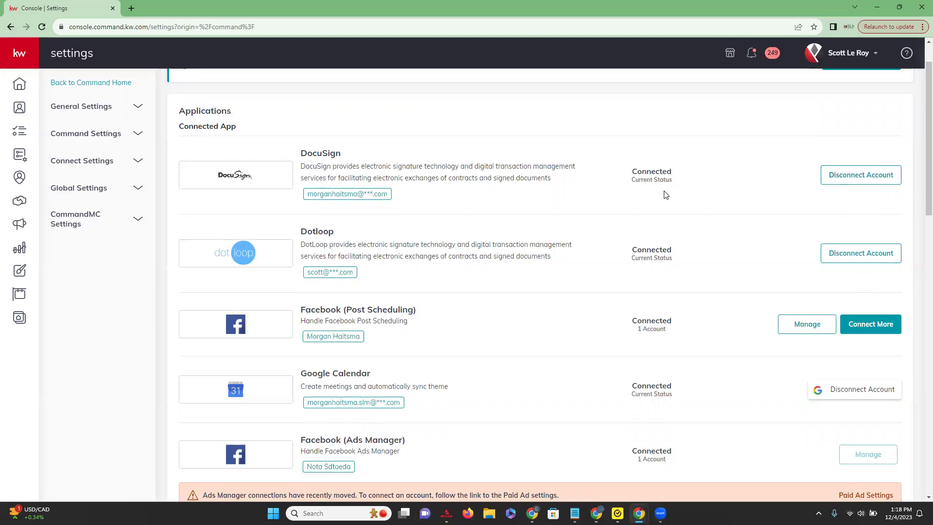
Review the connected applications through Email Services and Messaging, and view the Command Email management options, closing them without changes.
scroll(664, 194, "down", 1)
scroll(313, 115, "down", 1)
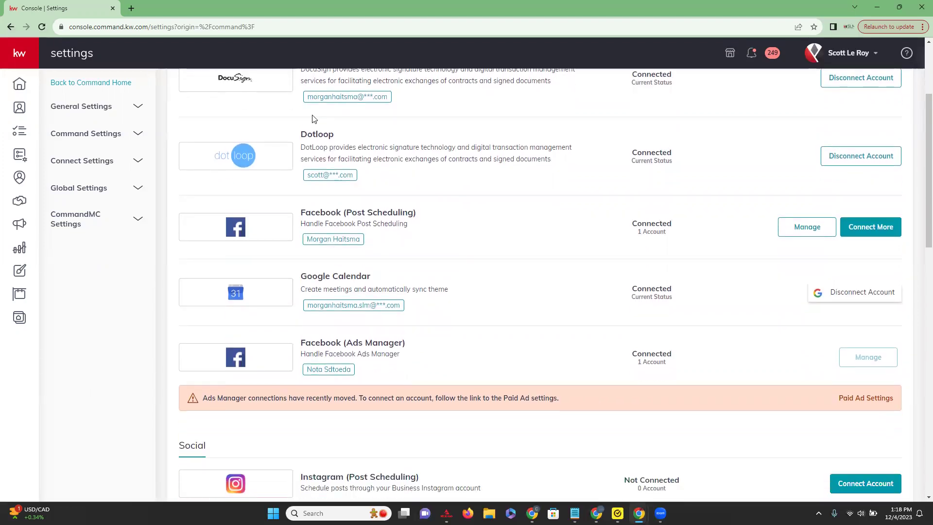
scroll(313, 119, "down", 6)
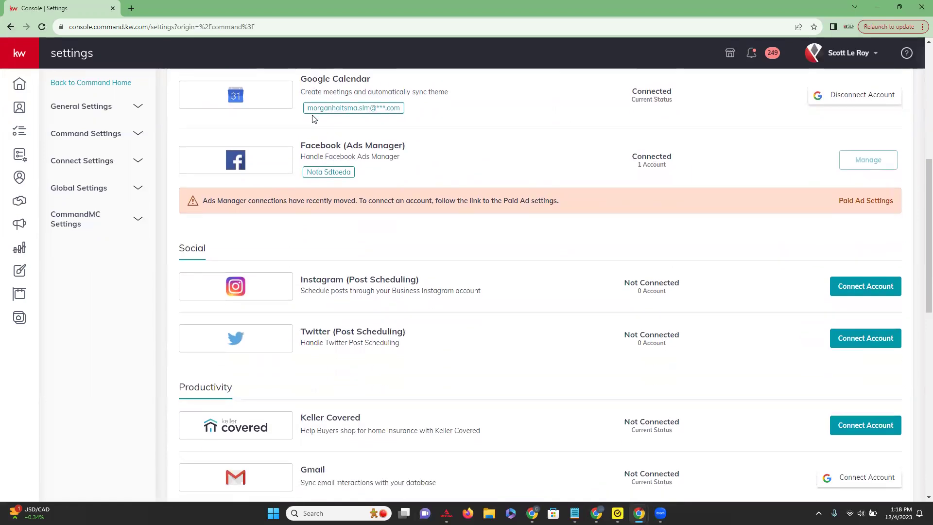
scroll(313, 119, "down", 4)
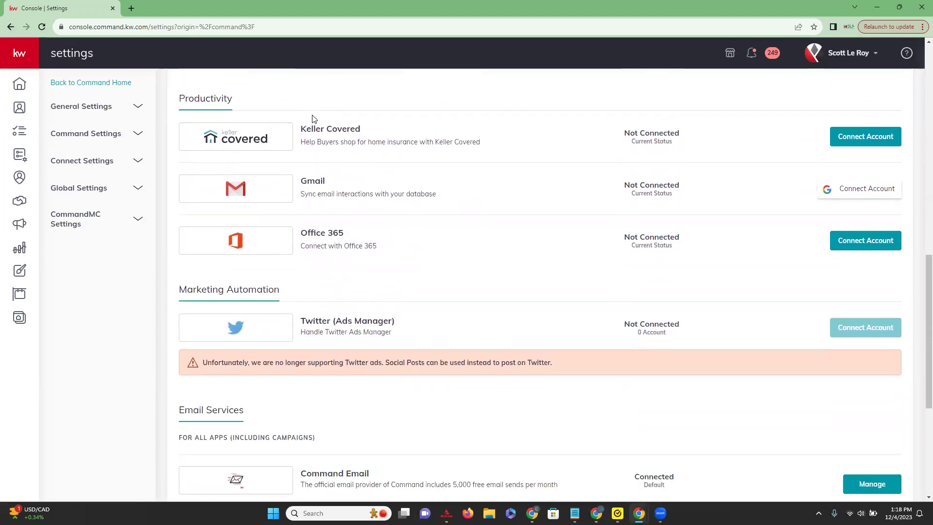
scroll(313, 119, "down", 5)
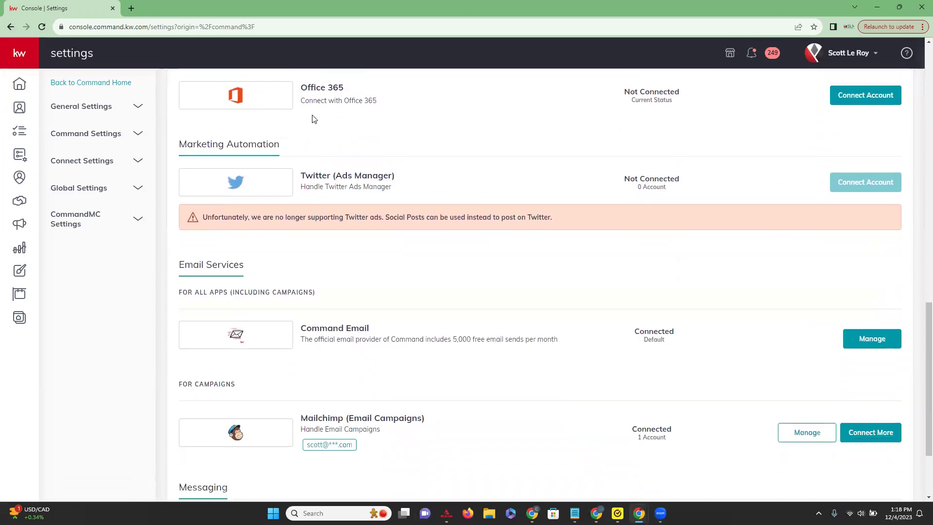
scroll(313, 119, "down", 1)
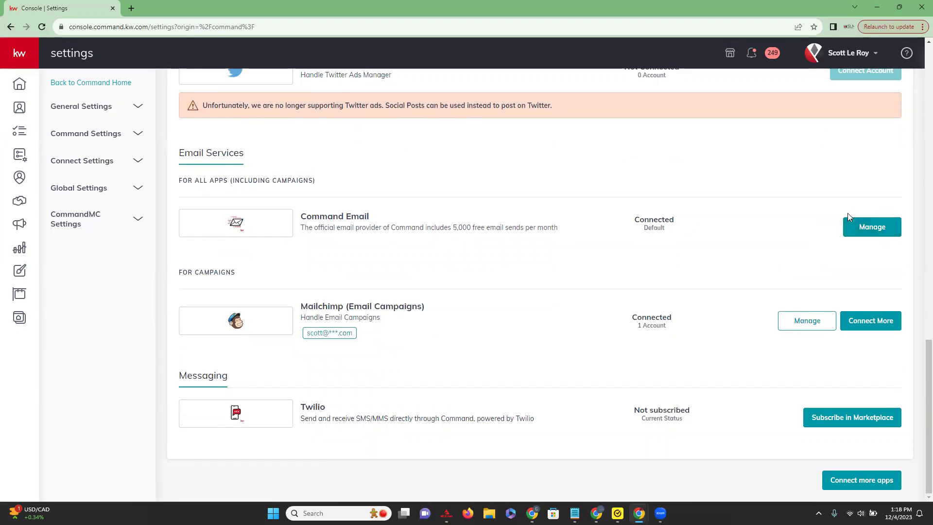
left_click(869, 225)
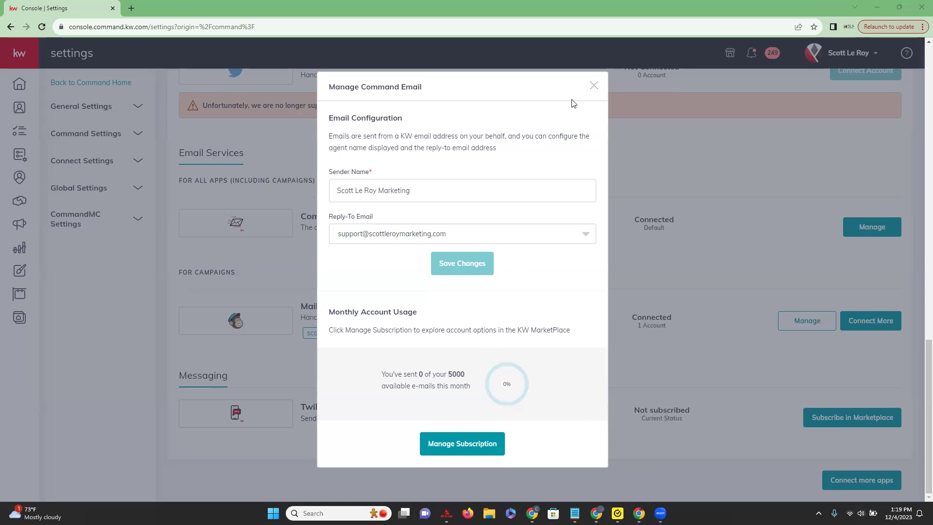
left_click(594, 87)
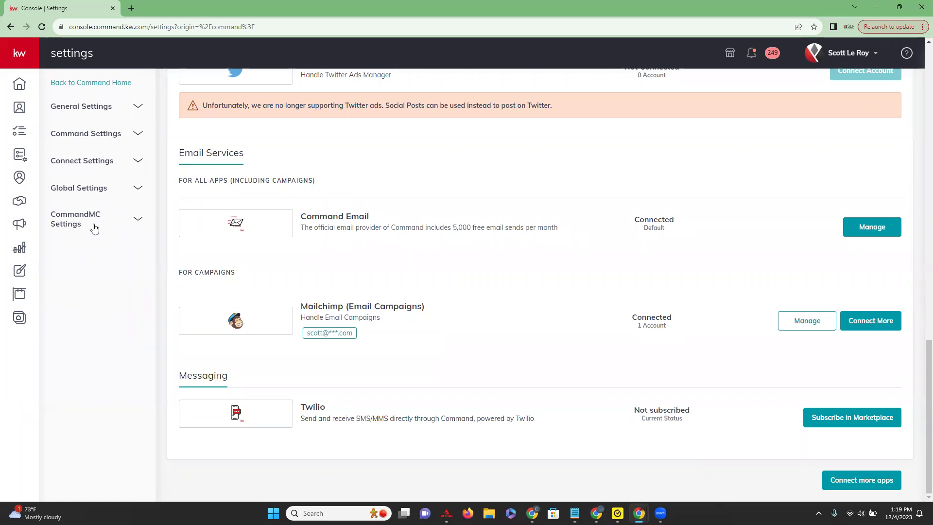
Open the Marketing Profile under Connect Settings and review the photo, team logo, My Details and Affiliations sections.
left_click(108, 168)
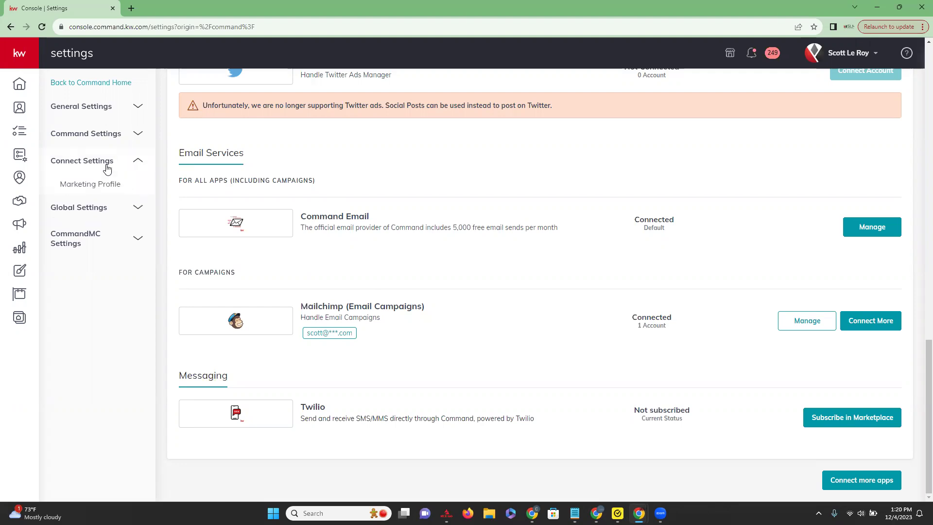
left_click(117, 187)
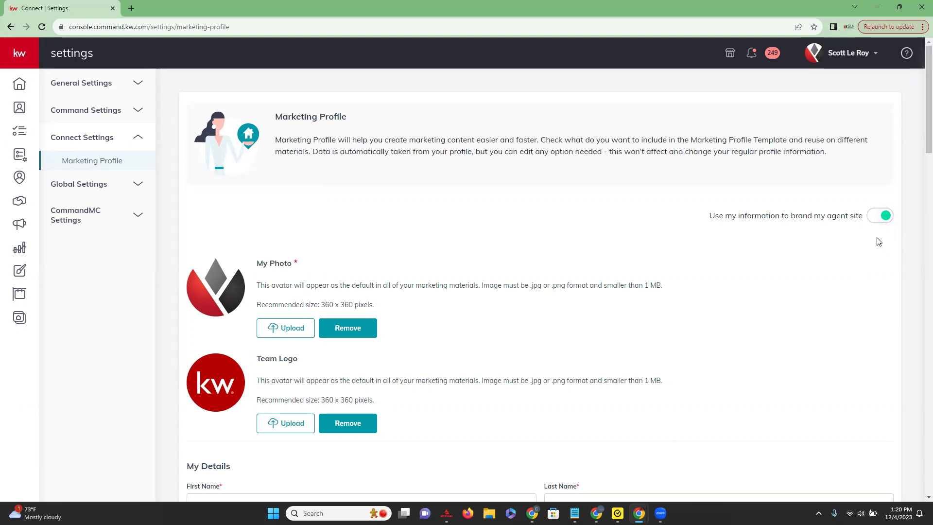
scroll(273, 236, "down", 1)
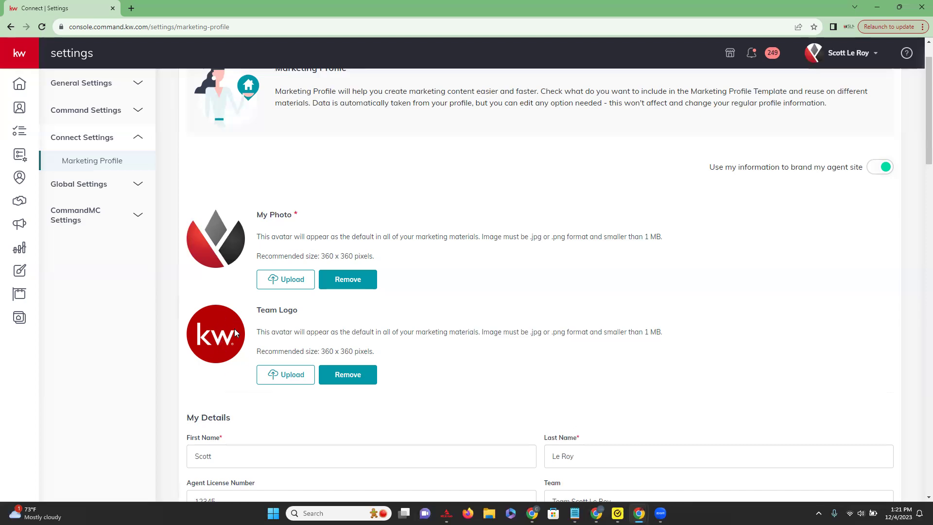
scroll(235, 333, "down", 4)
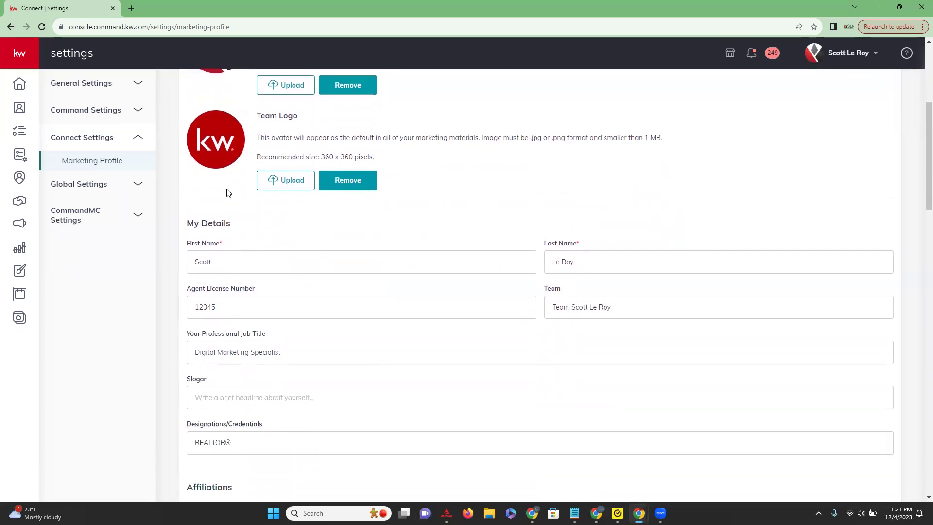
scroll(226, 192, "down", 1)
scroll(226, 192, "down", 1)
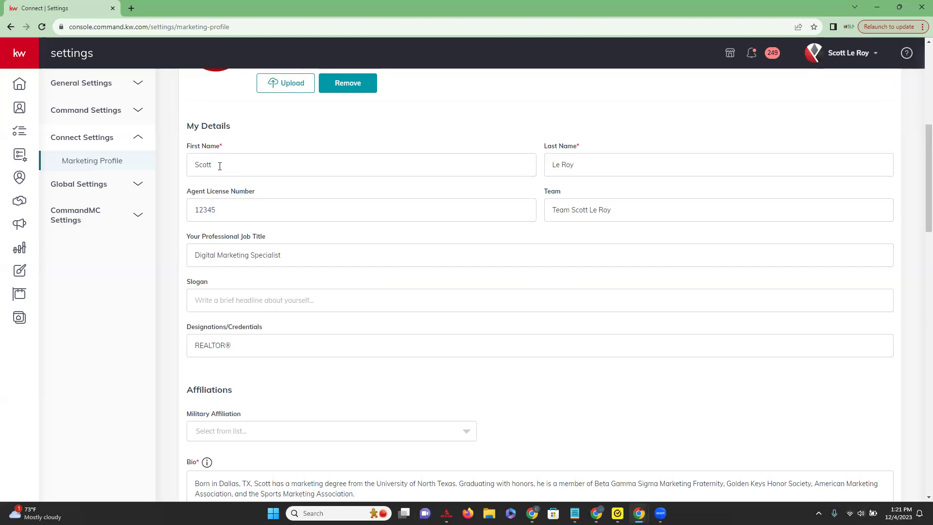
scroll(220, 166, "down", 2)
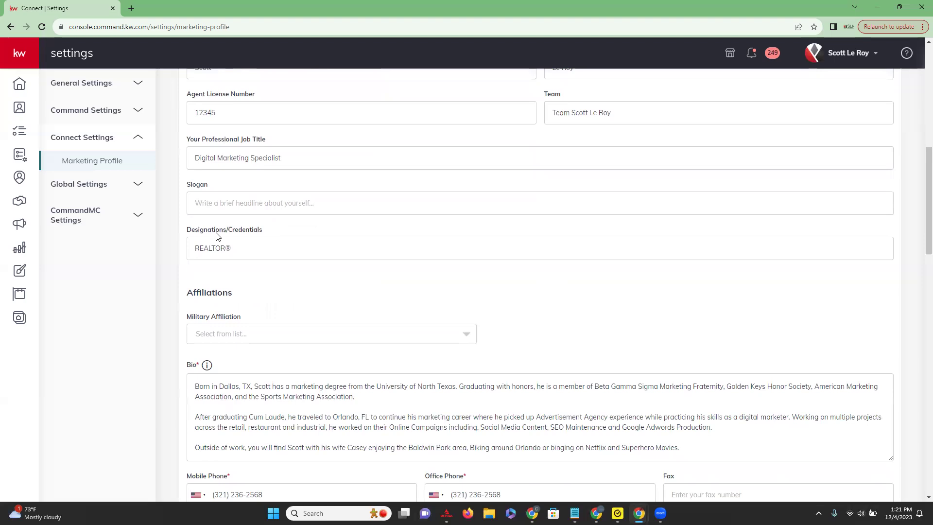
scroll(217, 236, "down", 2)
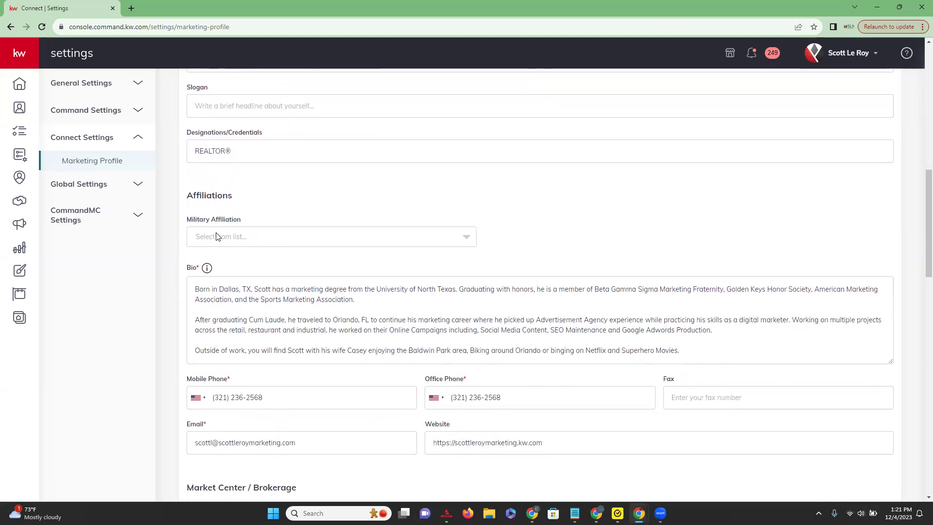
View the Military Affiliation choices without selecting one and continue to the Bio section.
left_click(465, 240)
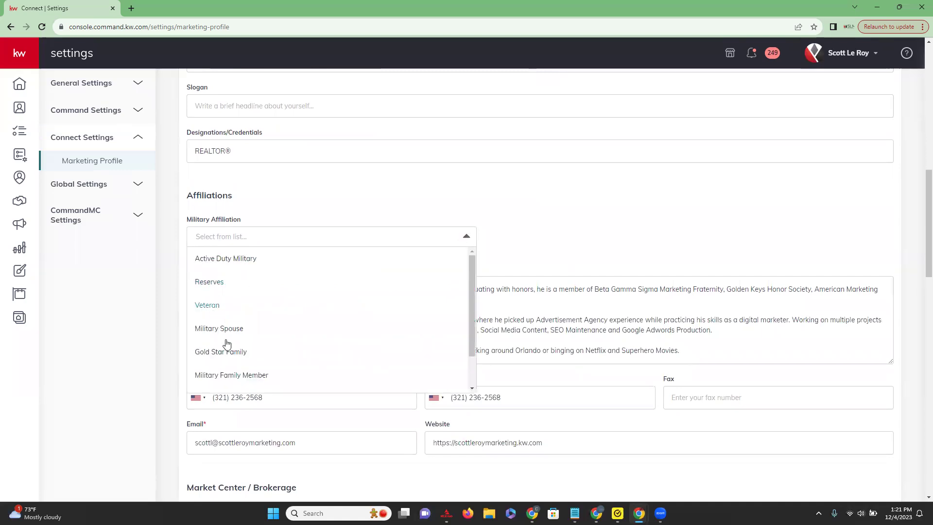
scroll(225, 350, "down", 1)
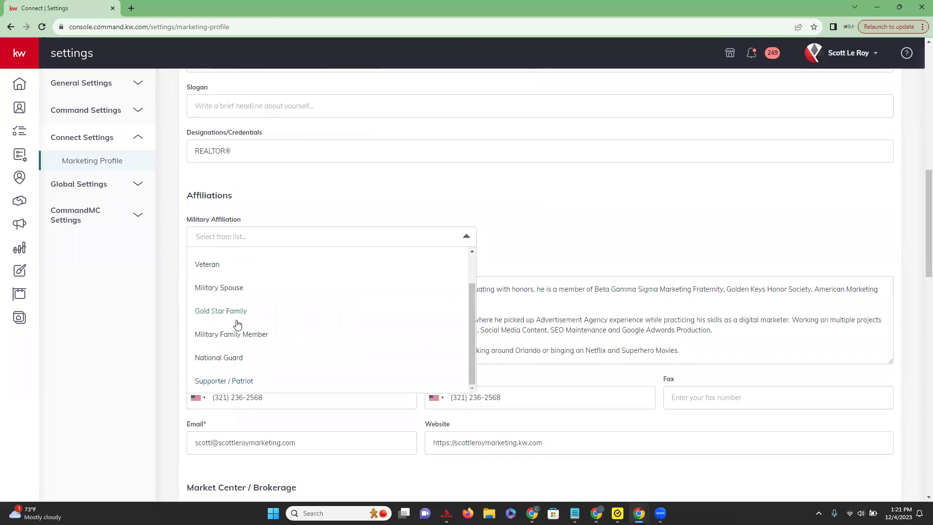
left_click(317, 195)
scroll(311, 214, "down", 1)
scroll(228, 207, "down", 1)
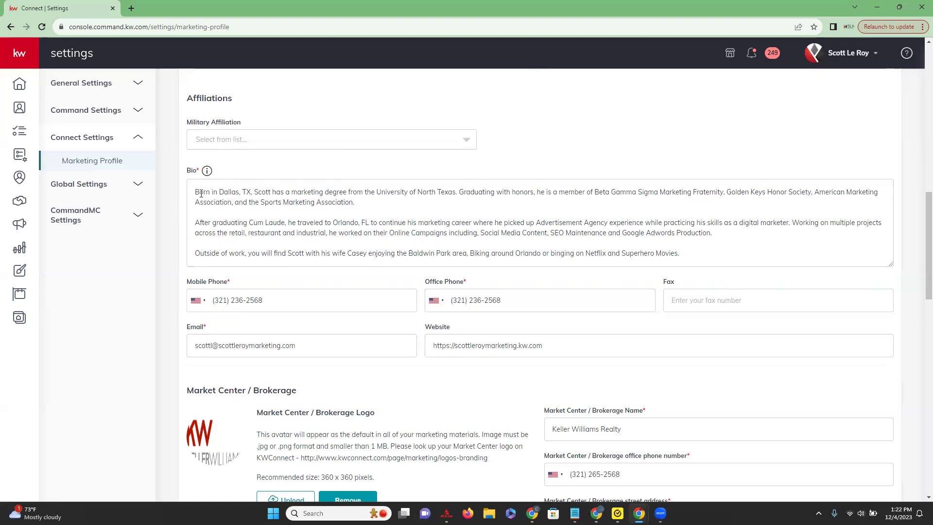
Review the remaining Marketing Profile sections from contact details and Market Center / Brokerage through Compliance, Social and Google Analytics ID.
scroll(181, 189, "down", 3)
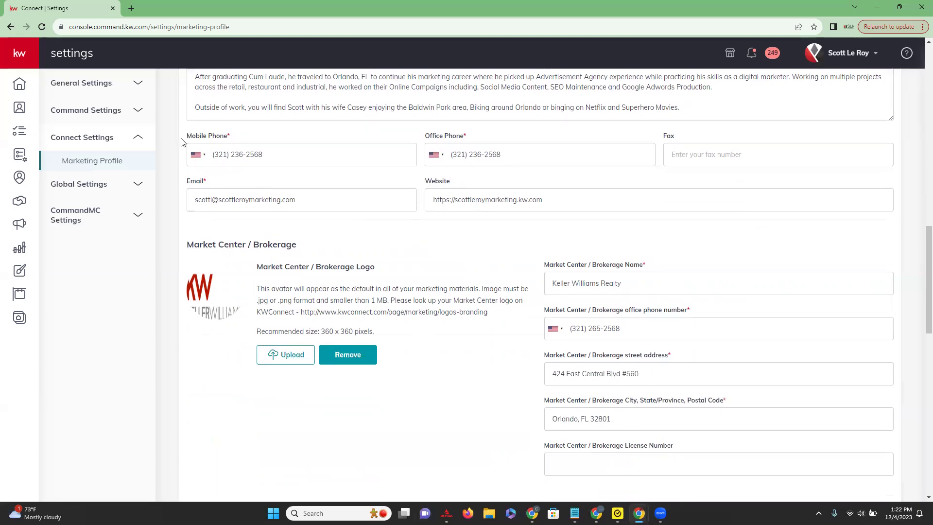
scroll(180, 141, "down", 1)
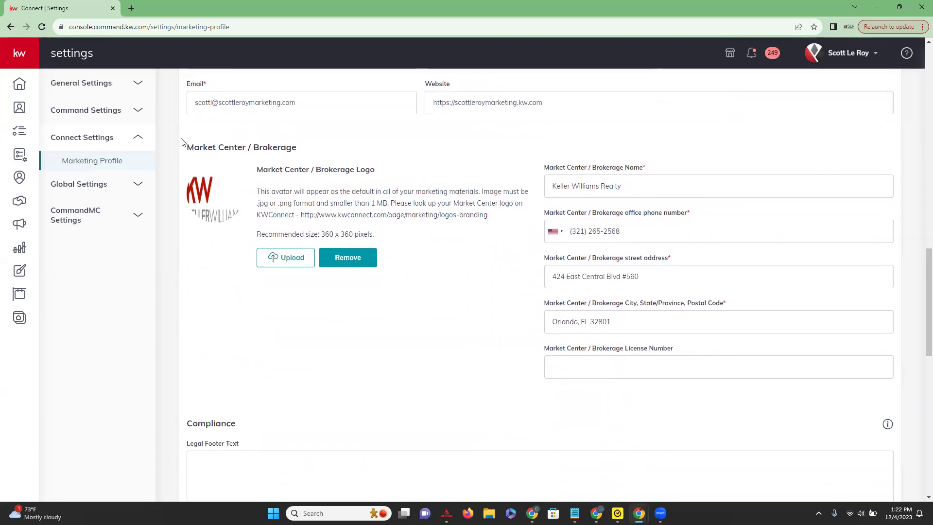
scroll(287, 170, "down", 1)
scroll(495, 195, "down", 5)
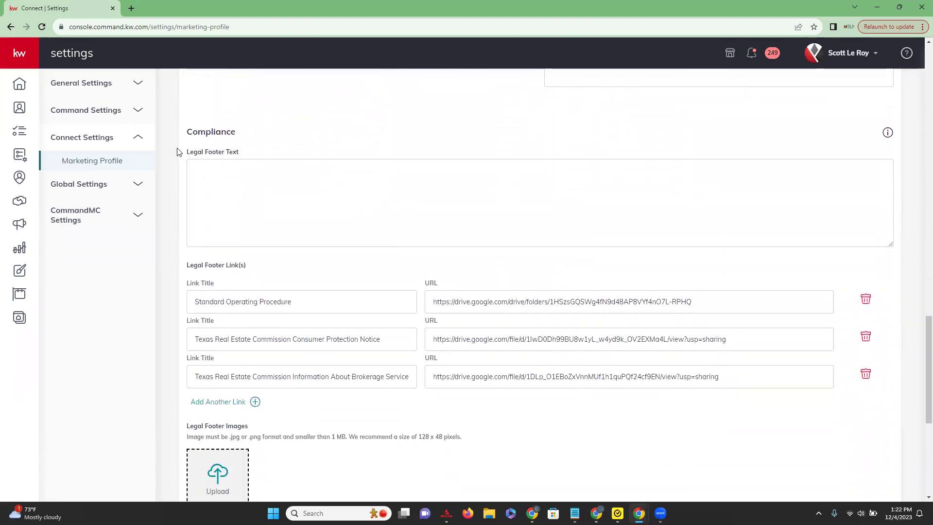
scroll(178, 153, "down", 1)
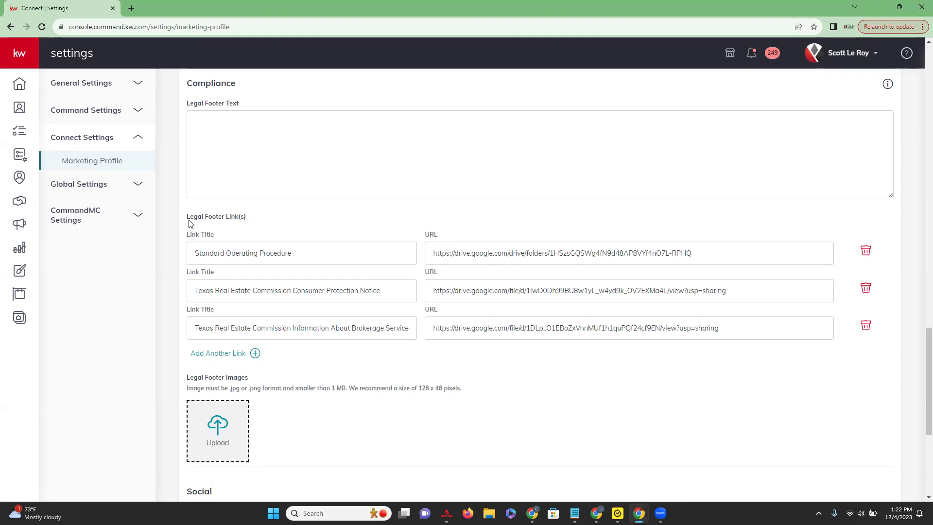
scroll(190, 223, "down", 5)
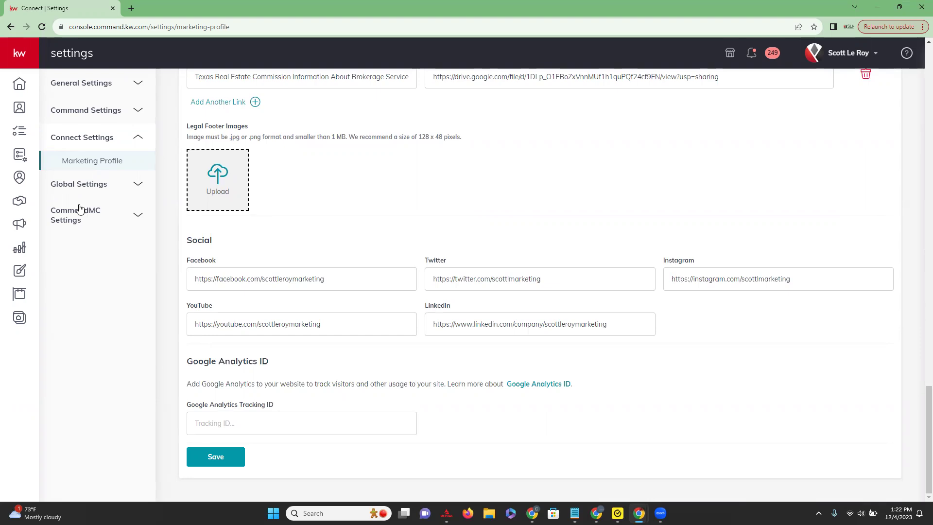
Return to the Command home, dismiss the browser notification request and show the names of the Command applets.
left_click(21, 85)
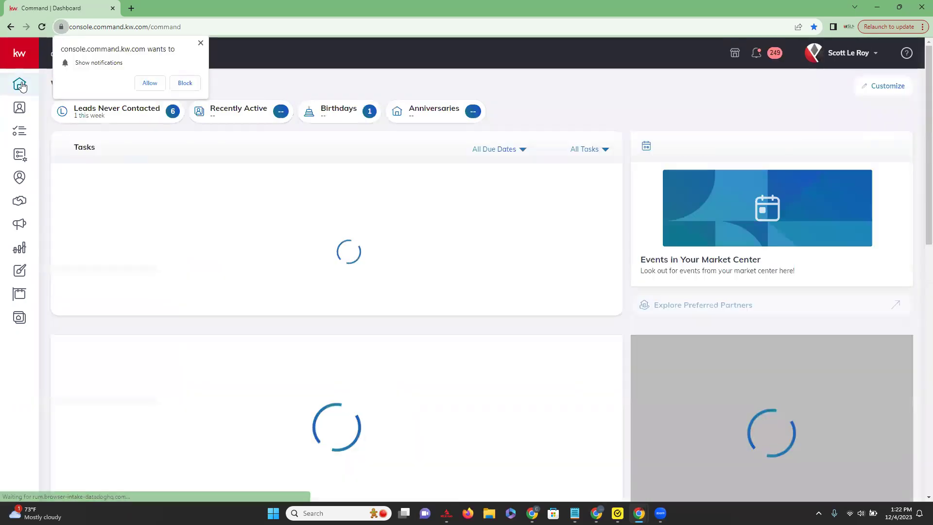
left_click(200, 43)
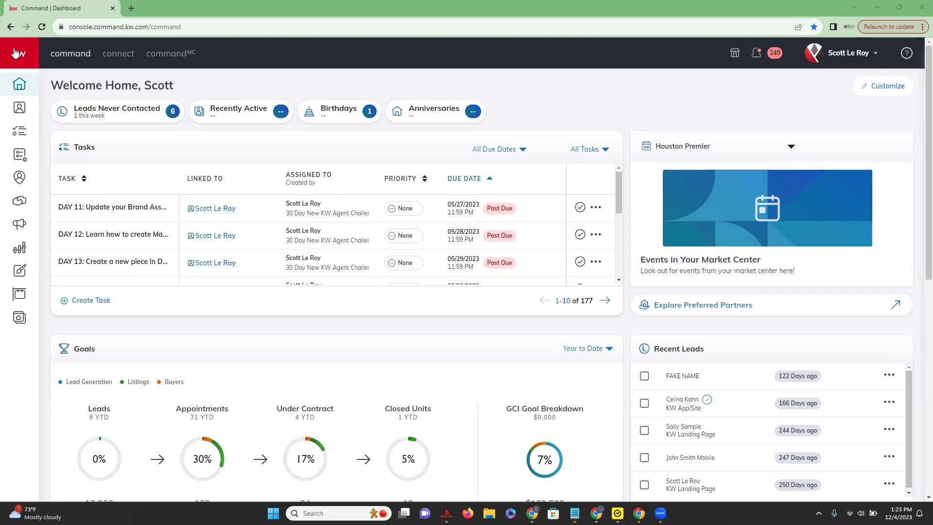
mouse_move(23, 93)
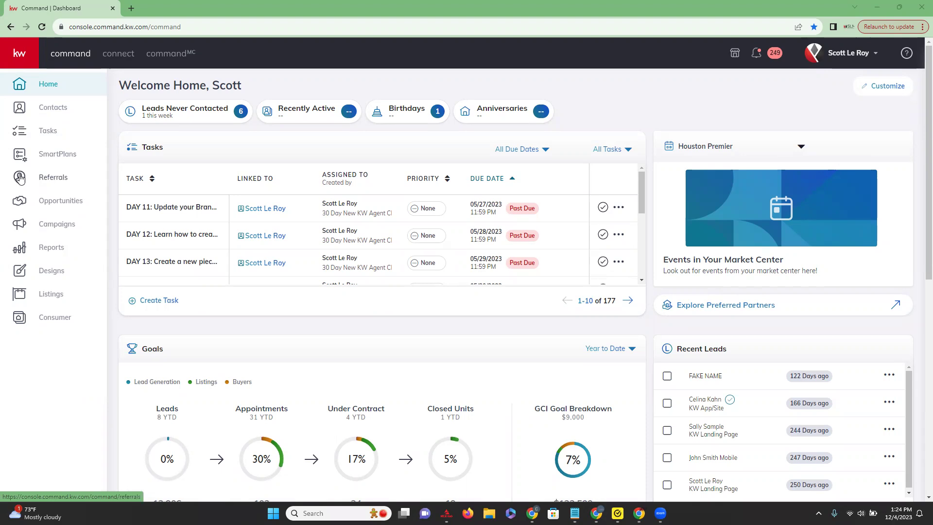
left_click(23, 227)
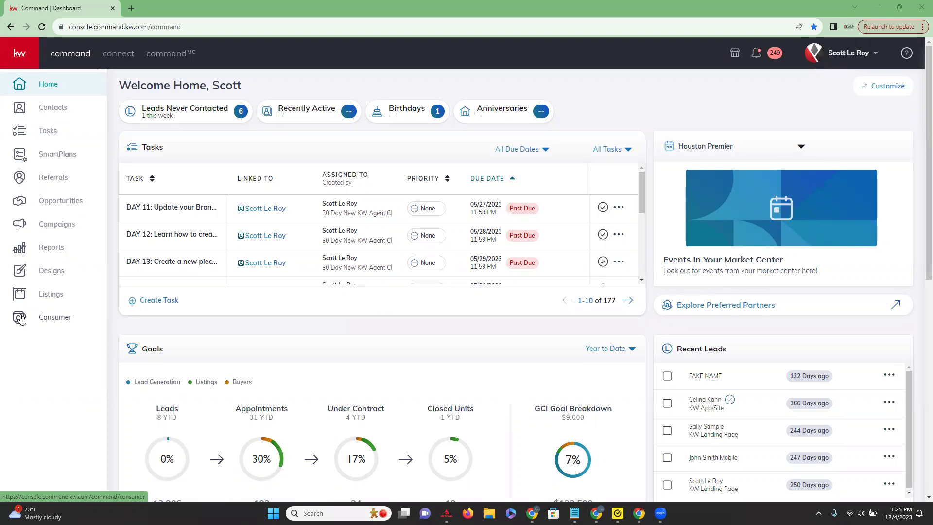
Open Contacts and view the contact file import options, closing them without uploading a file.
left_click(21, 110)
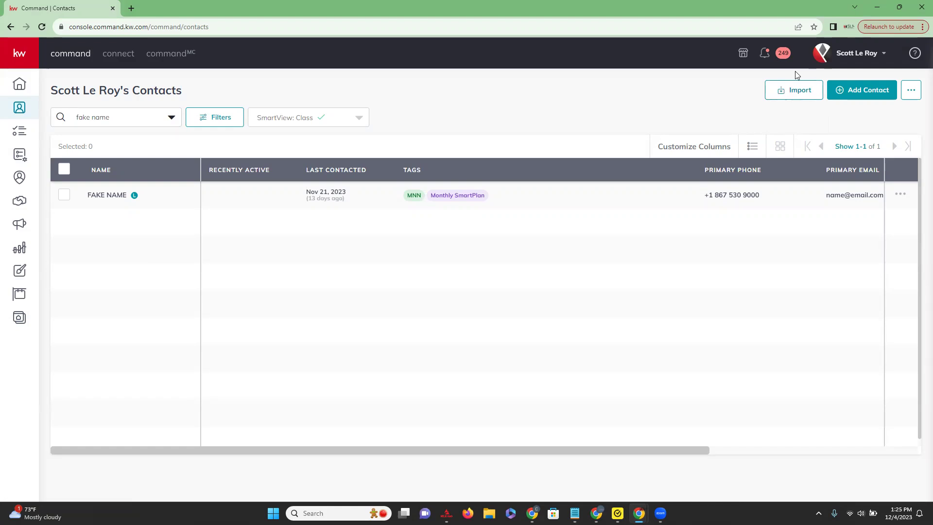
left_click(793, 96)
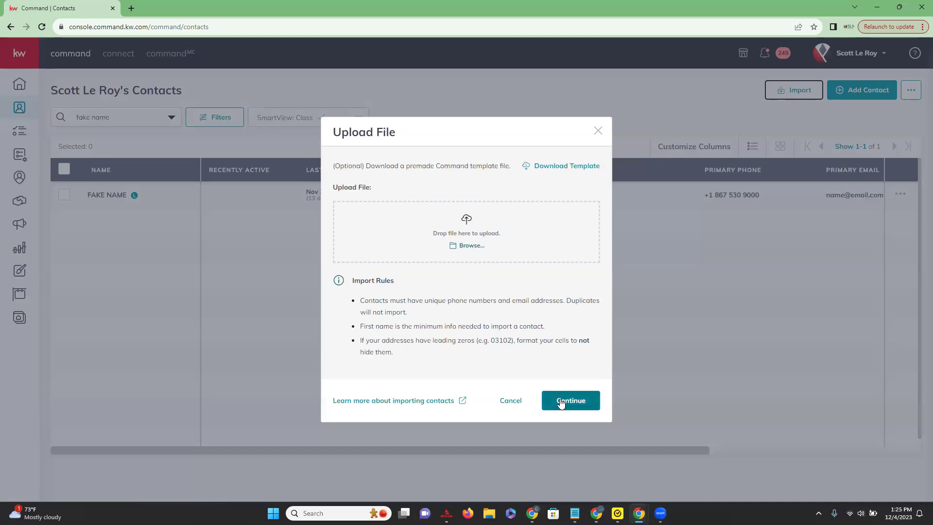
left_click(598, 132)
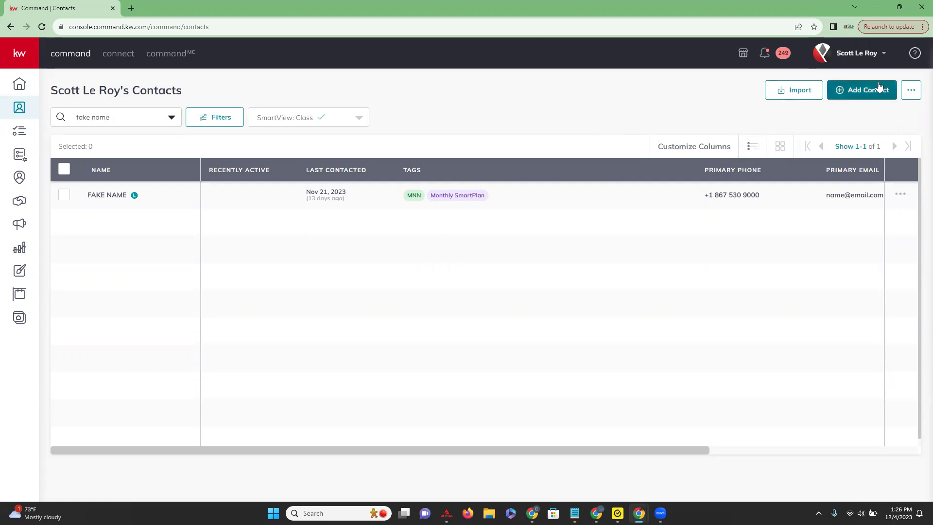
Open a blank new contact form, browse its Lead Source and Tags choices without selecting any, and show the additional information sections.
left_click(849, 93)
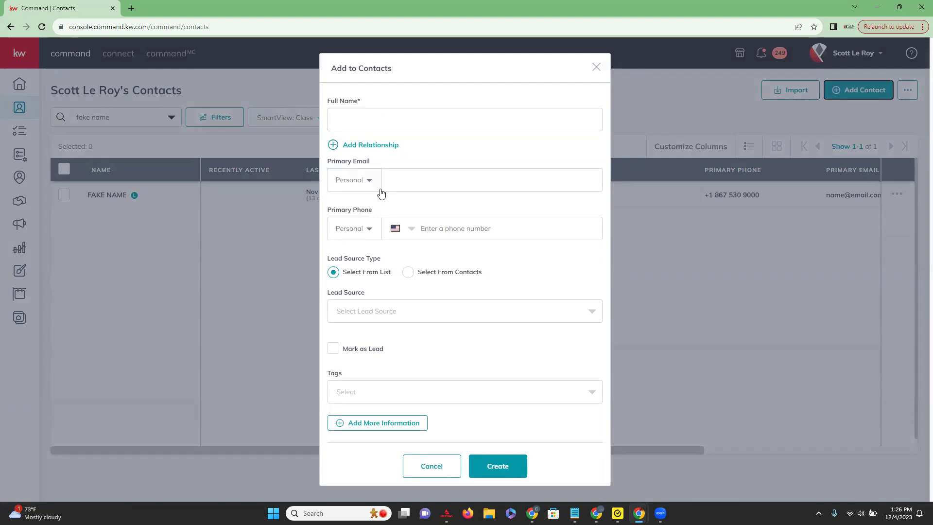
left_click(439, 313)
scroll(441, 349, "down", 4)
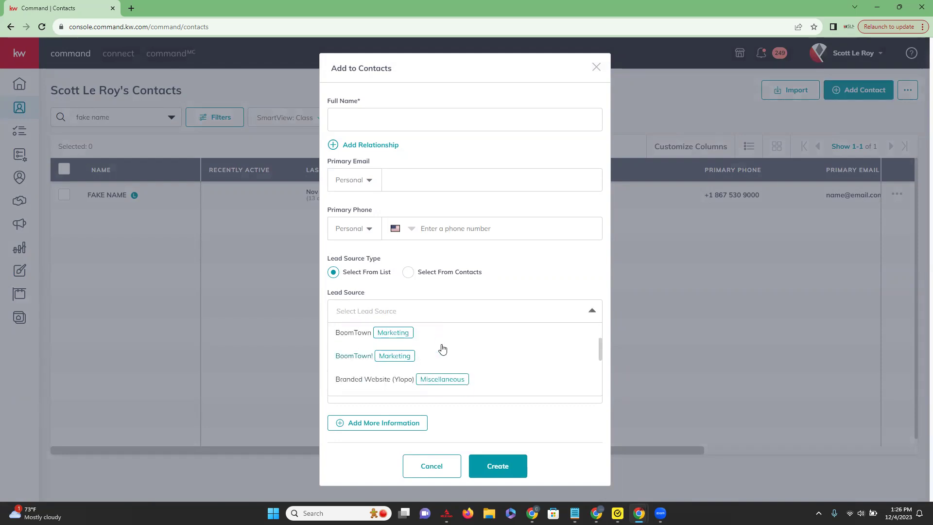
left_click(436, 314)
left_click(370, 396)
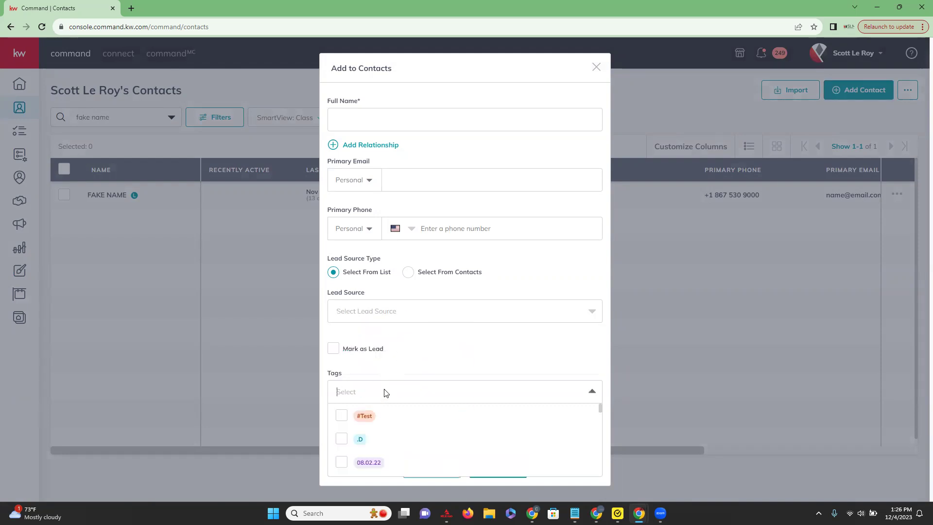
scroll(367, 438, "down", 3)
scroll(367, 440, "up", 5)
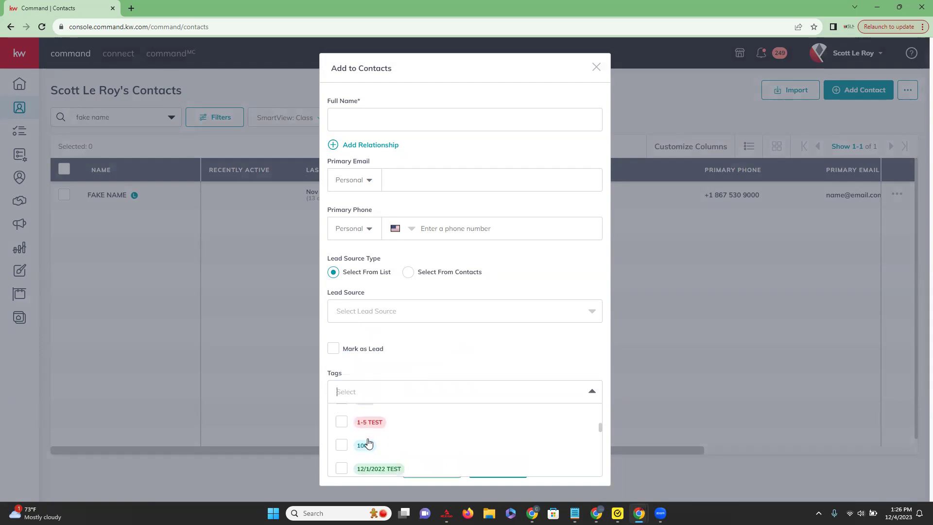
left_click(421, 360)
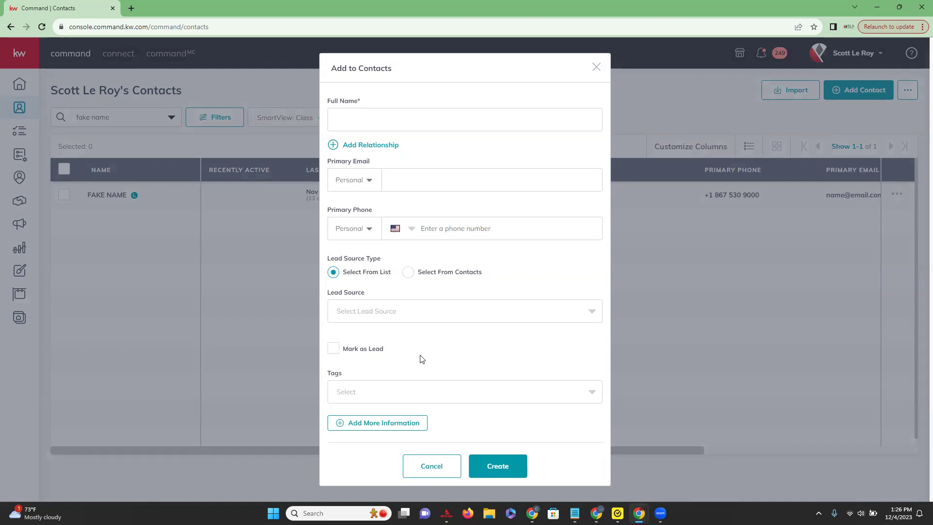
left_click(350, 424)
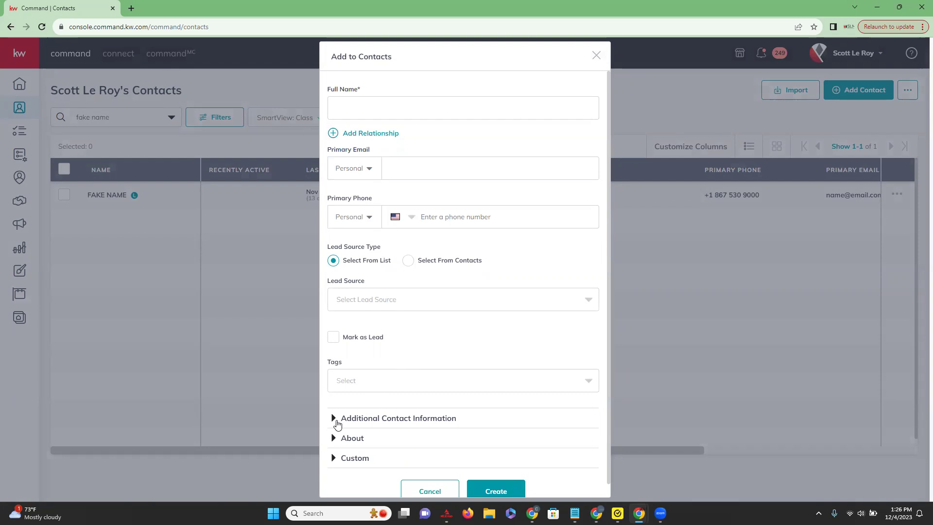
Examine the new contact form's Additional Contact Information, About and Custom sections, and cancel without creating a contact.
left_click(334, 419)
scroll(462, 303, "down", 3)
scroll(446, 293, "down", 4)
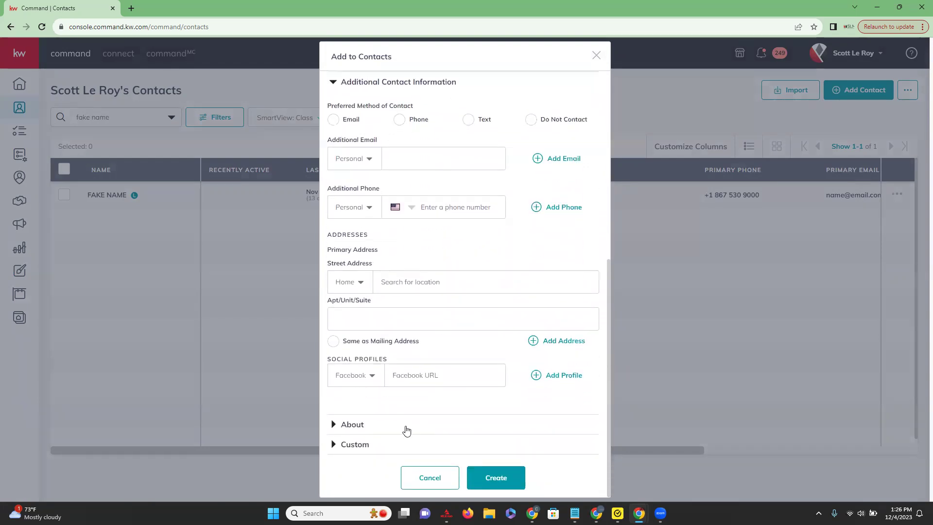
left_click(352, 425)
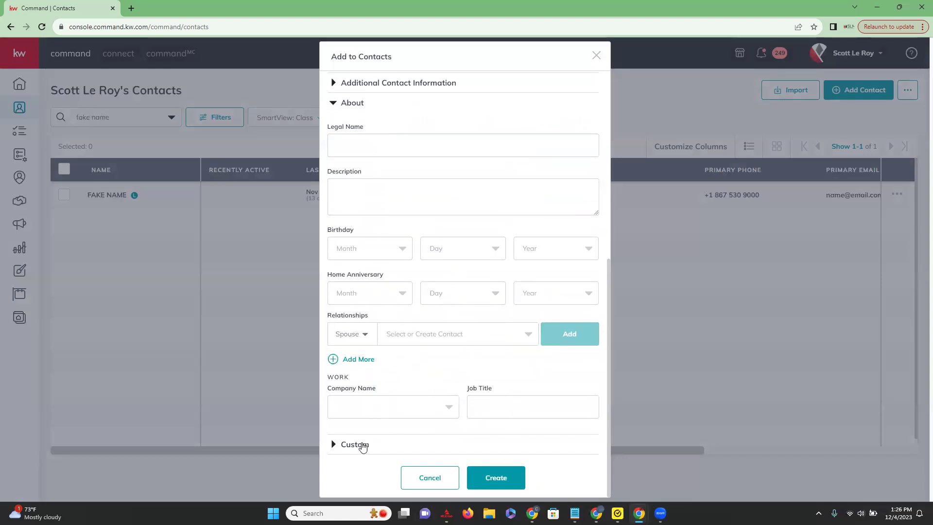
left_click(361, 446)
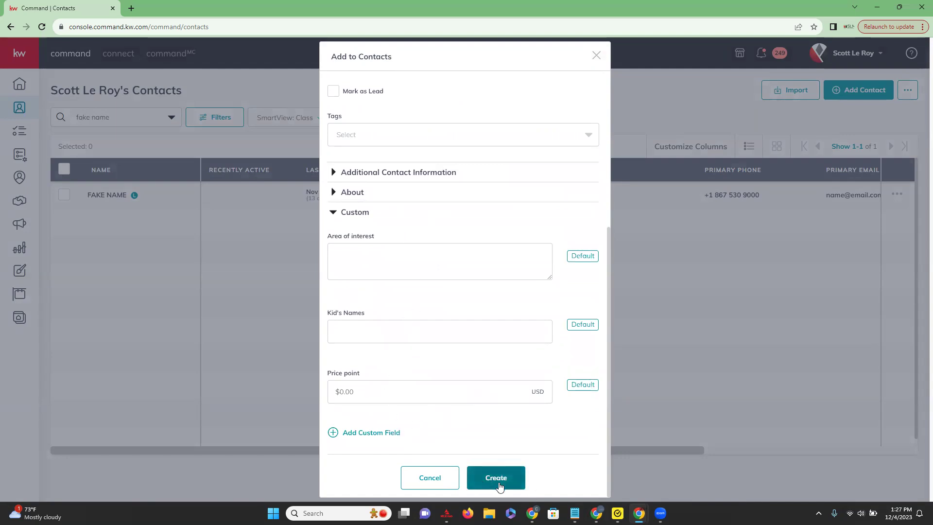
left_click(431, 479)
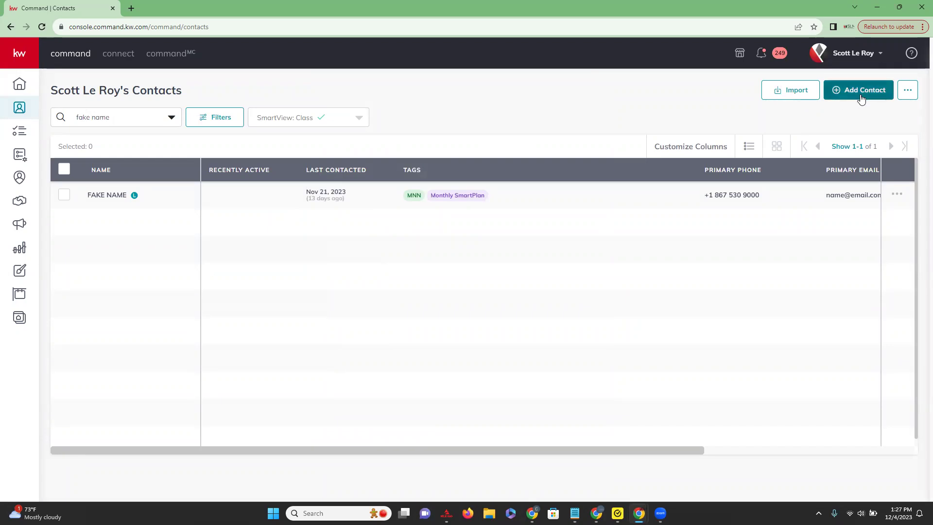
View the export options for owned contacts without exporting, and remove the "fake name" search from the contacts list.
left_click(909, 92)
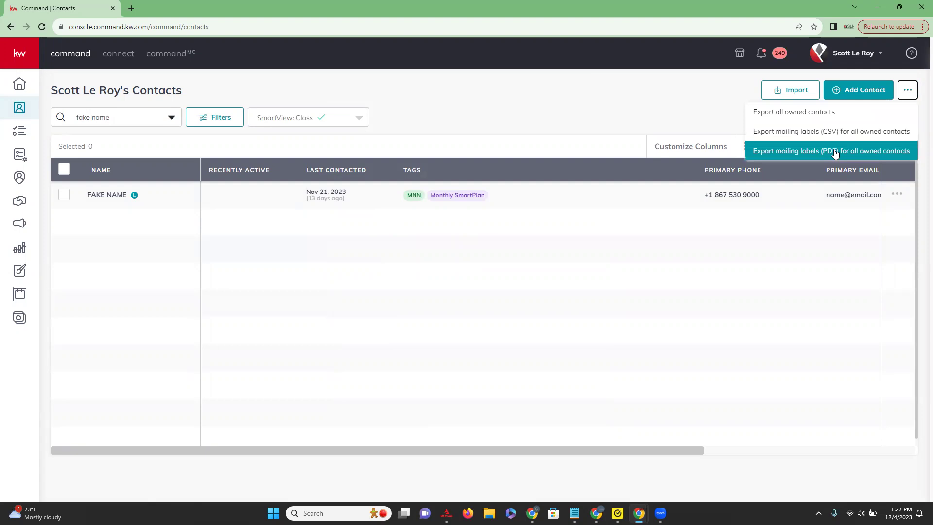
left_click(676, 116)
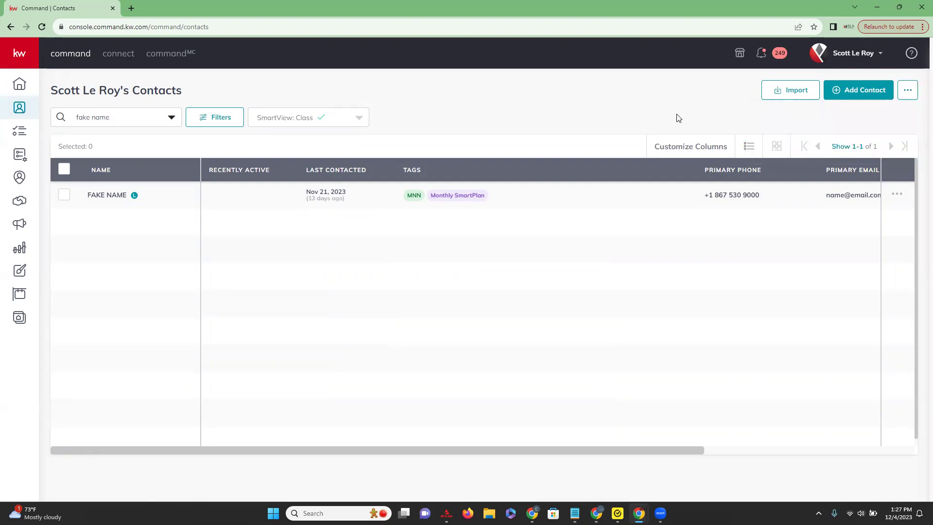
left_click(171, 117)
left_click(122, 117)
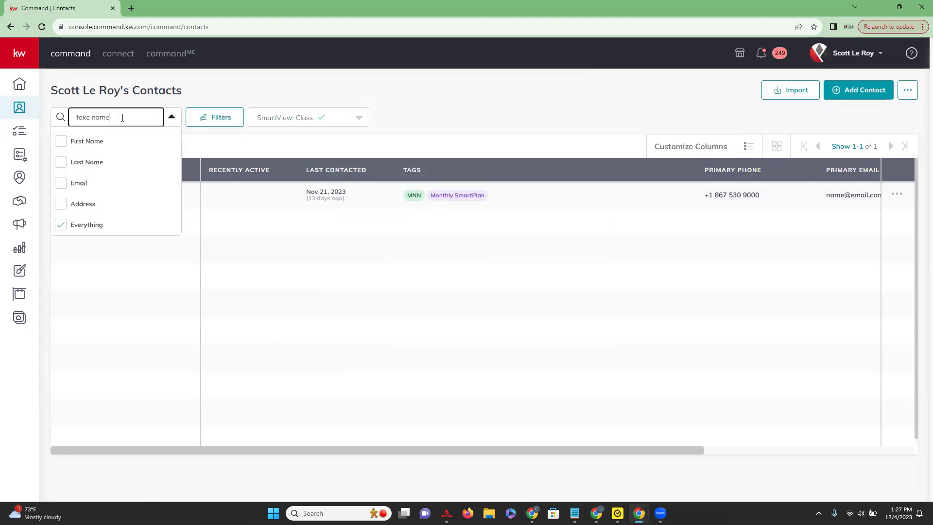
left_click_drag(123, 117, 58, 120)
key("BackSpace")
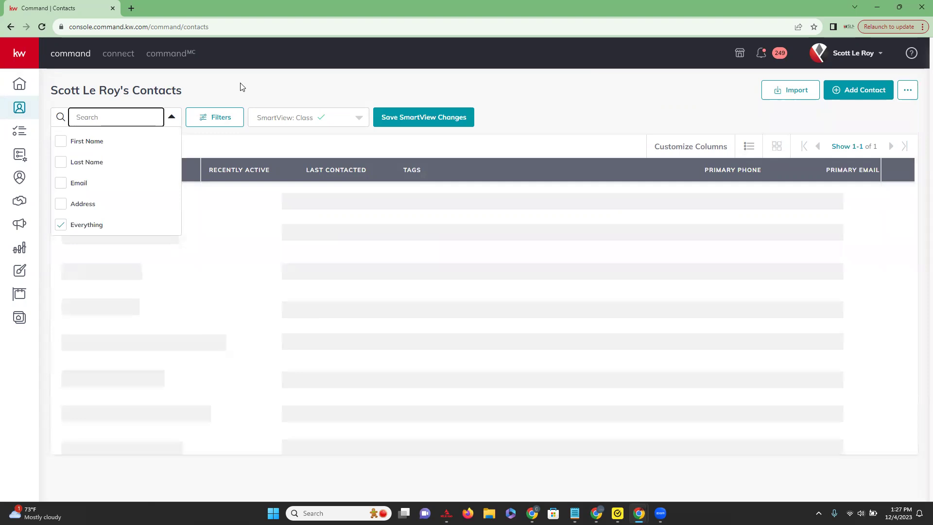
Search everything in the contacts for "fake" and clear the search text again.
left_click(81, 114)
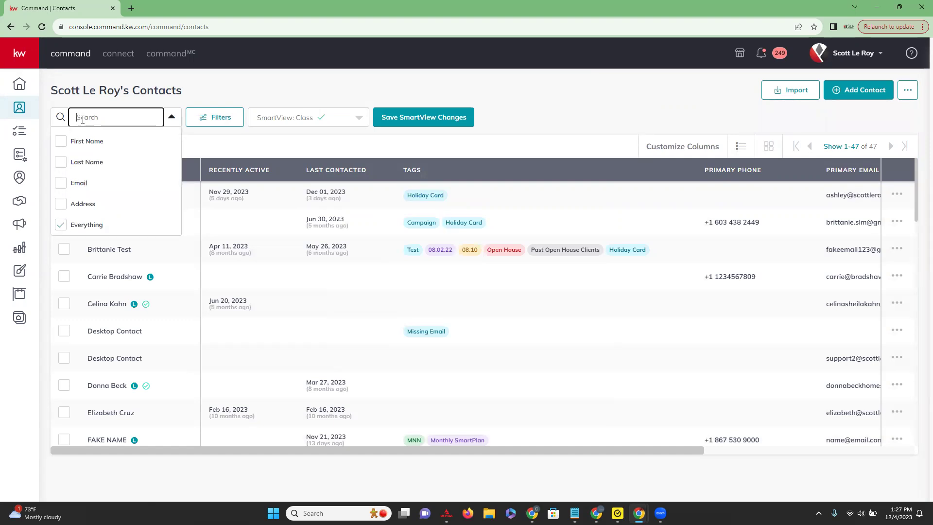
type("fo")
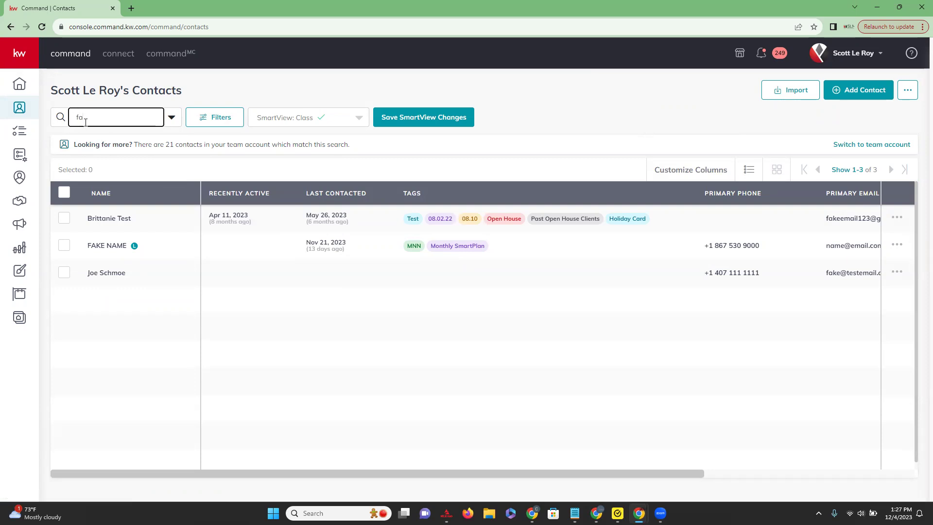
type("e\\\\\\")
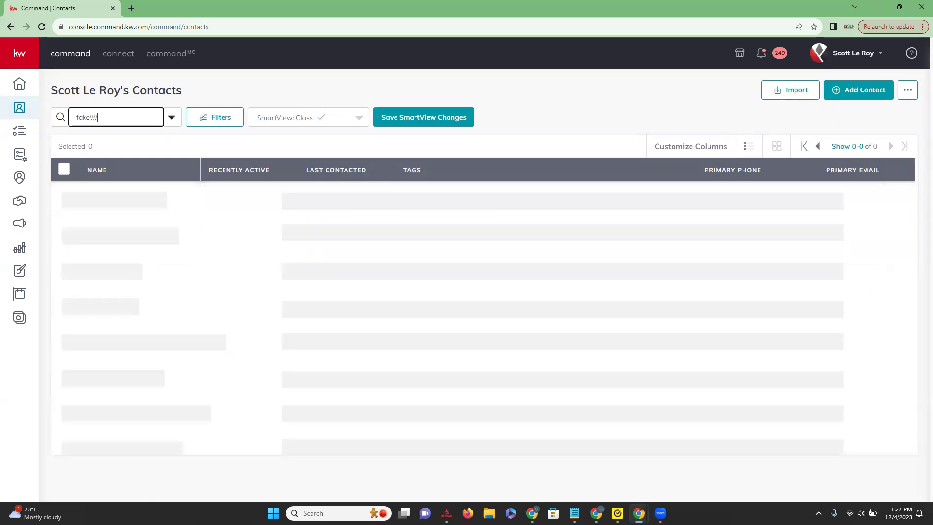
key("ctrl+a")
key("BackSpace")
Examine the available contact filters from Contact Type through Primary Email and close them without applying any.
left_click(225, 122)
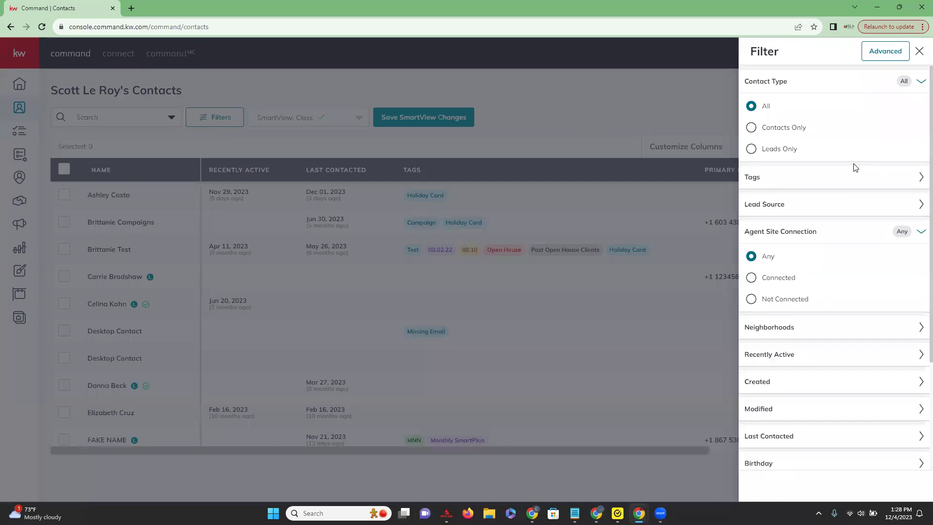
scroll(856, 168, "down", 3)
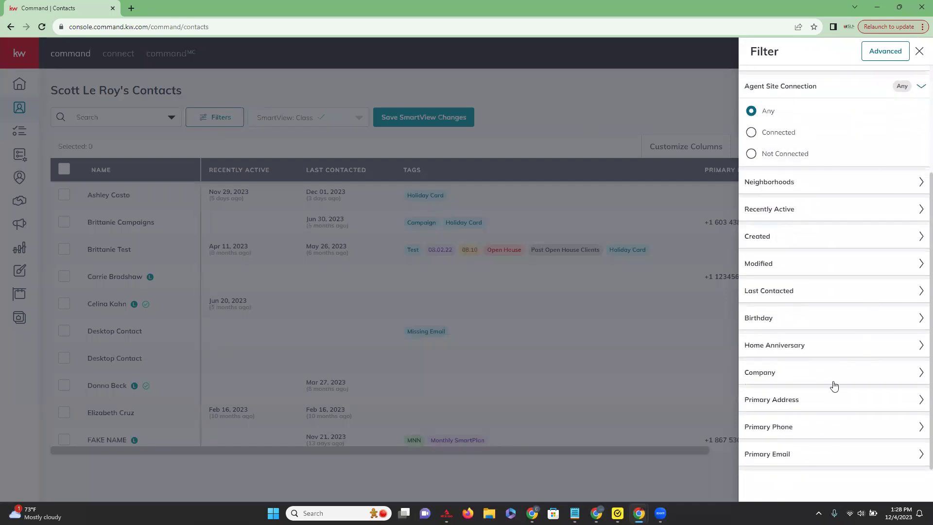
scroll(835, 301, "up", 3)
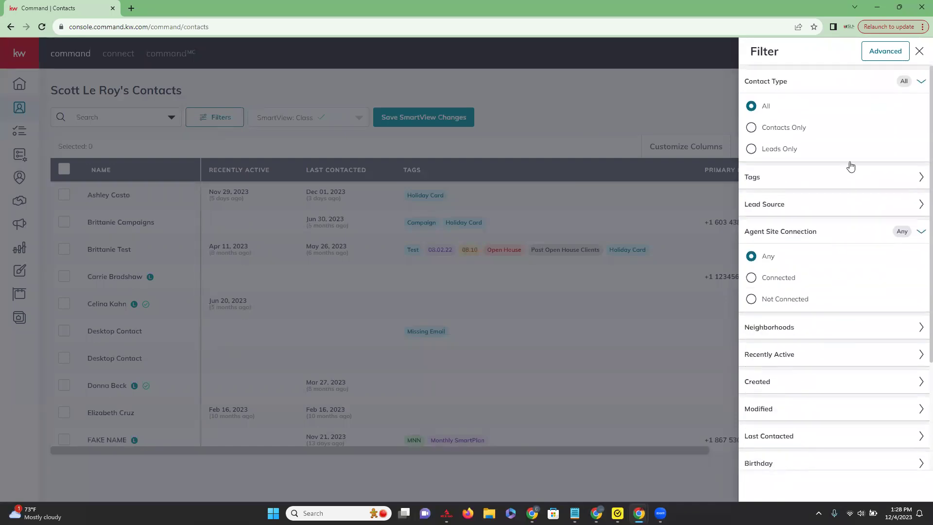
left_click(920, 51)
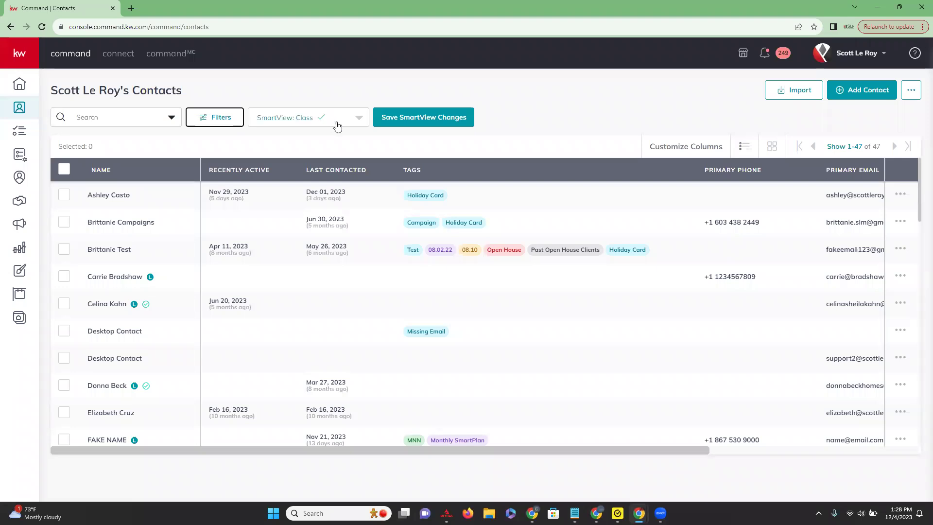
Look through the SmartView choices, including creating and managing SmartViews, and close the list without choosing one.
left_click(354, 119)
scroll(346, 179, "up", 5)
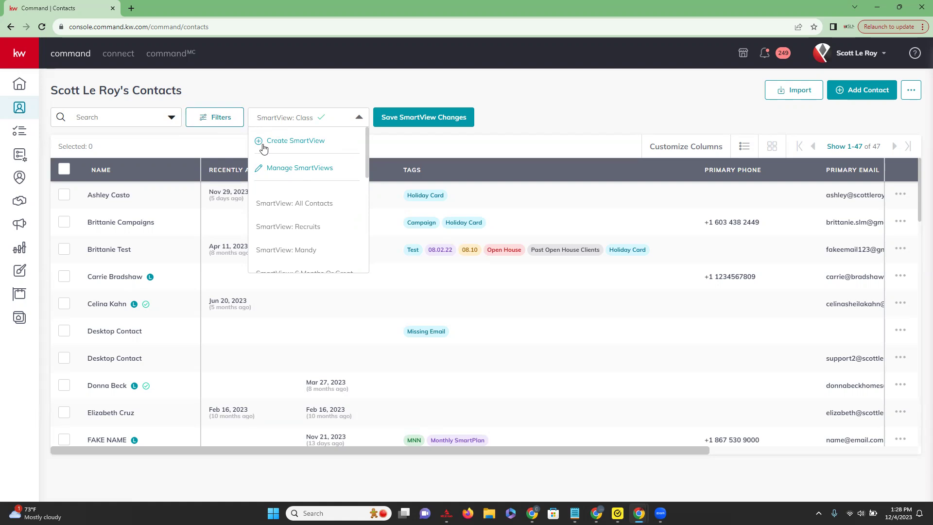
scroll(323, 185, "down", 1)
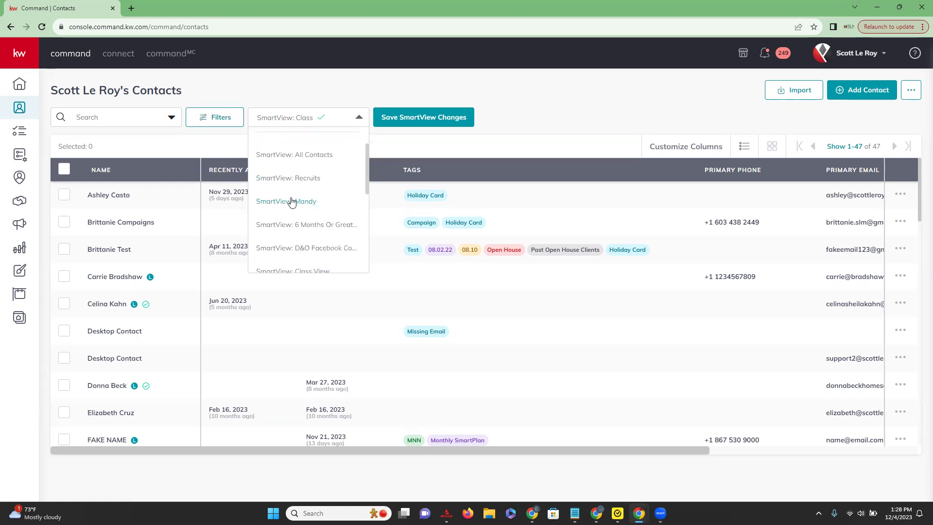
left_click(405, 86)
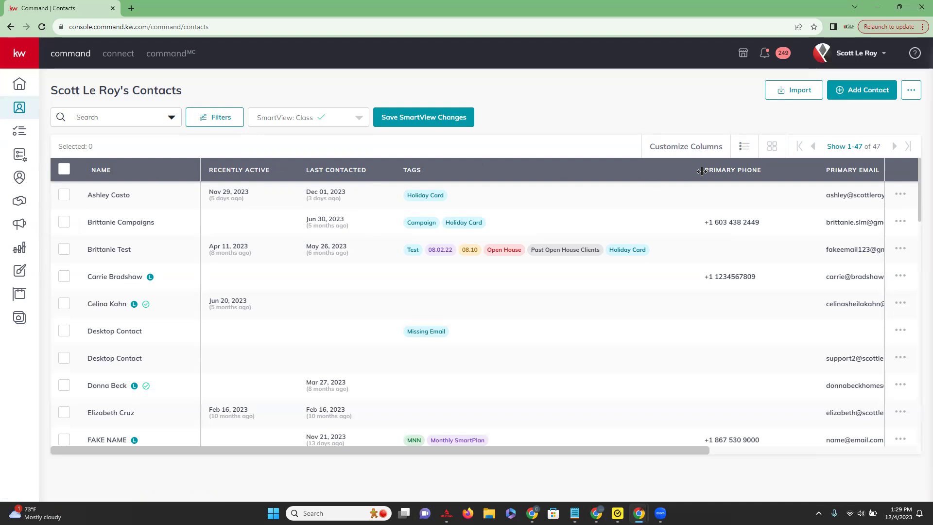
Browse all available columns for the Class SmartView table and include Primary Address.
left_click(686, 147)
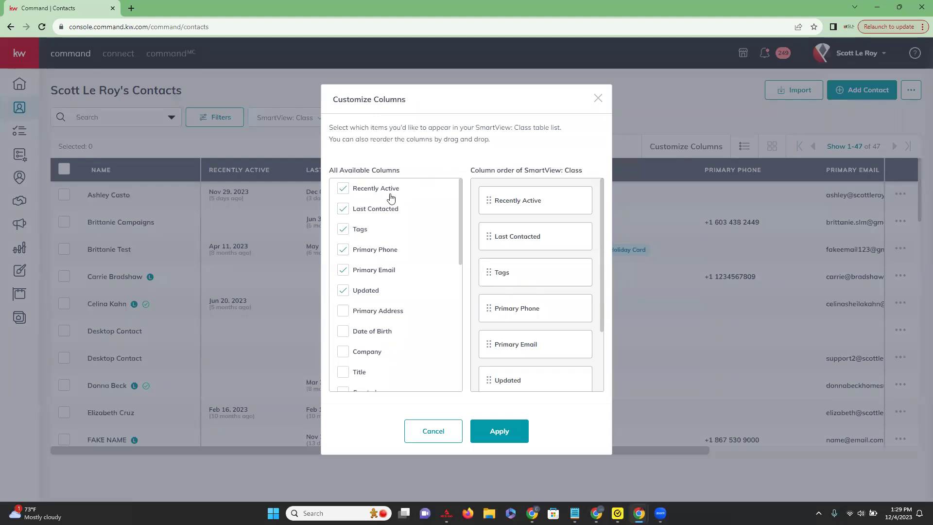
scroll(372, 253, "down", 3)
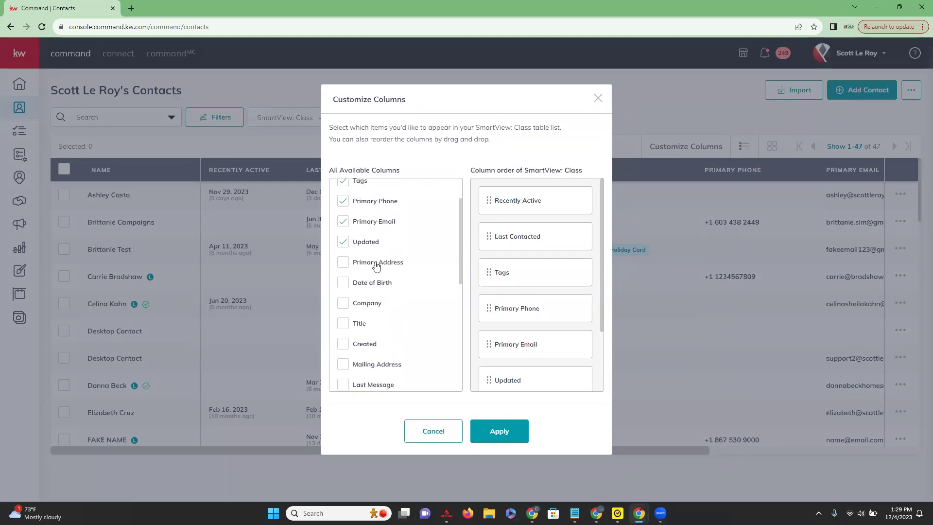
scroll(377, 271, "down", 4)
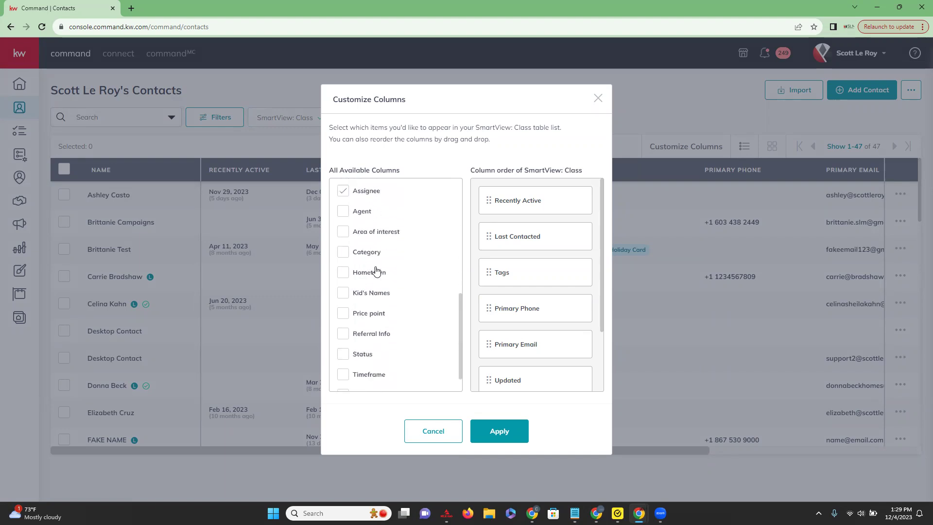
scroll(377, 271, "up", 4)
scroll(377, 271, "up", 3)
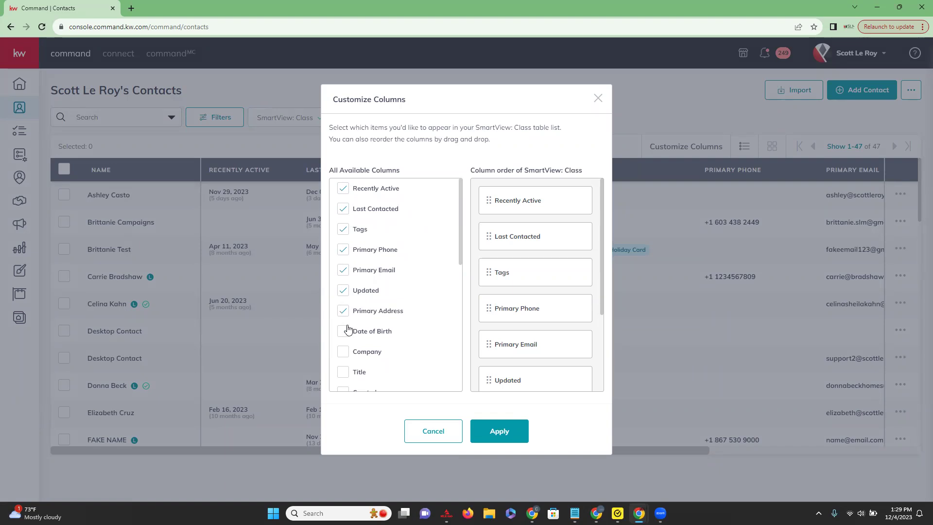
left_click(344, 312)
Place Primary Address directly after Primary Email in the column order, apply it and show that column in the contacts table.
scroll(537, 292, "down", 1)
scroll(537, 292, "down", 2)
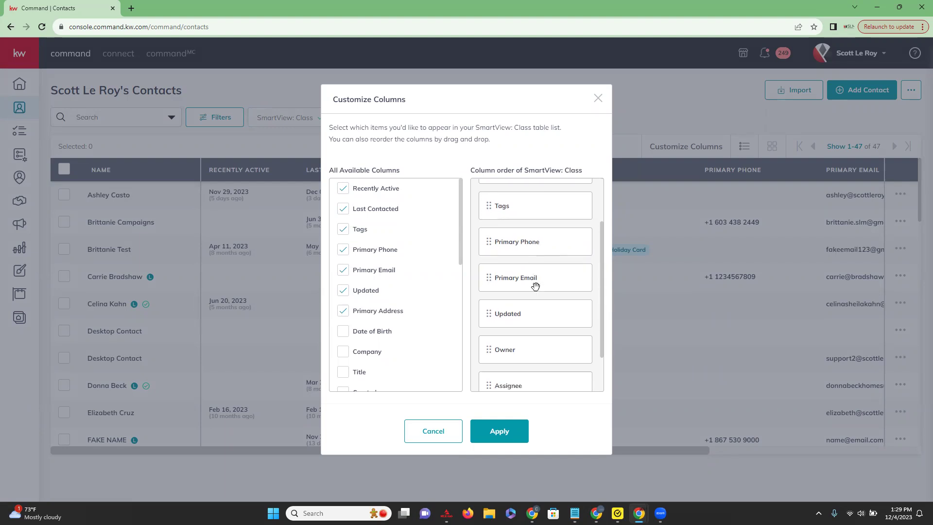
scroll(533, 285, "up", 2)
scroll(532, 292, "down", 2)
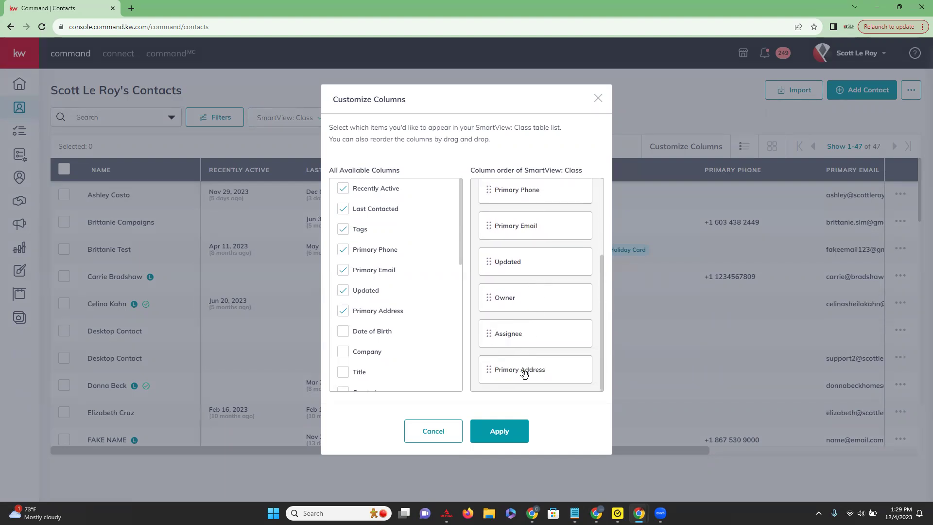
left_click_drag(524, 374, 528, 265)
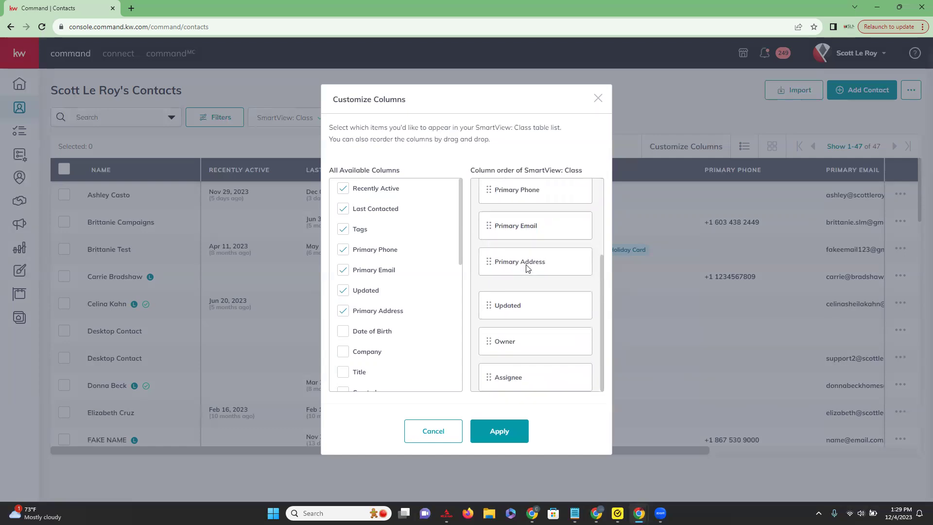
left_click(509, 436)
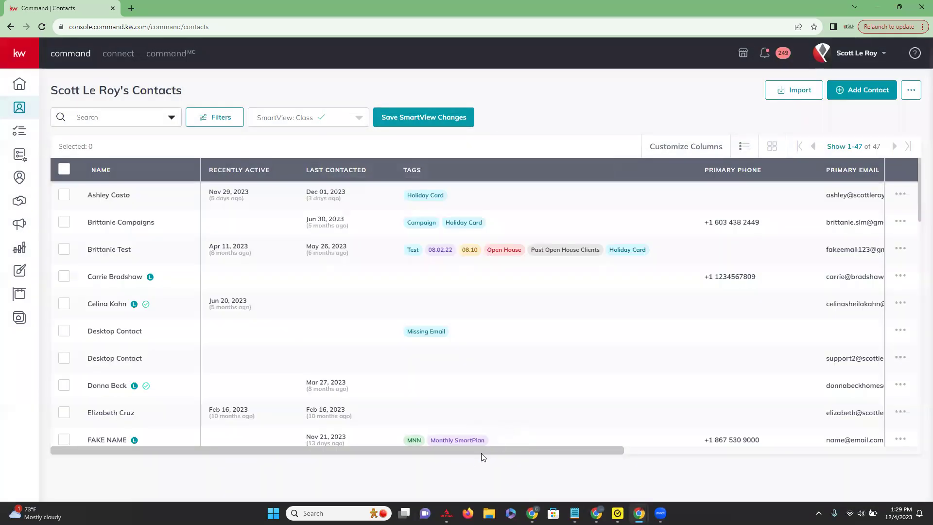
left_click_drag(473, 452, 700, 443)
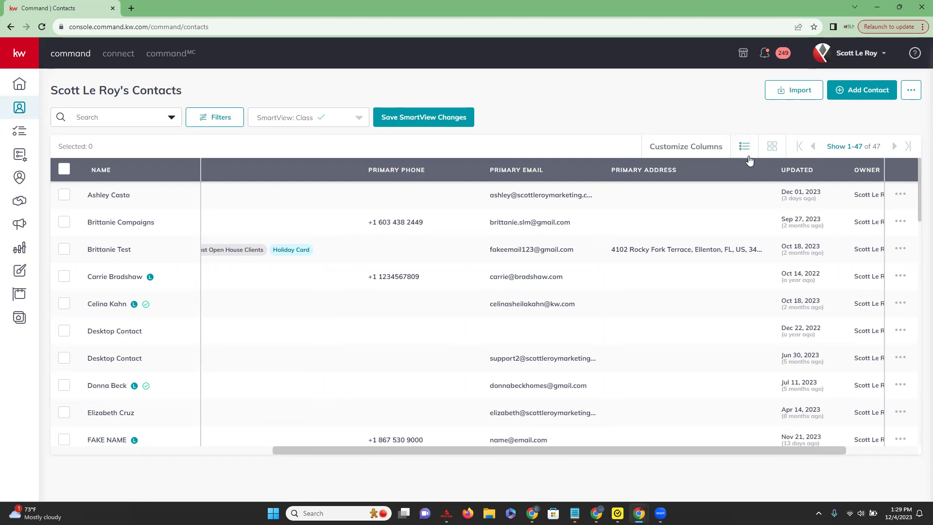
Show the contacts in the card view and limit the page to 10 contacts.
left_click(776, 150)
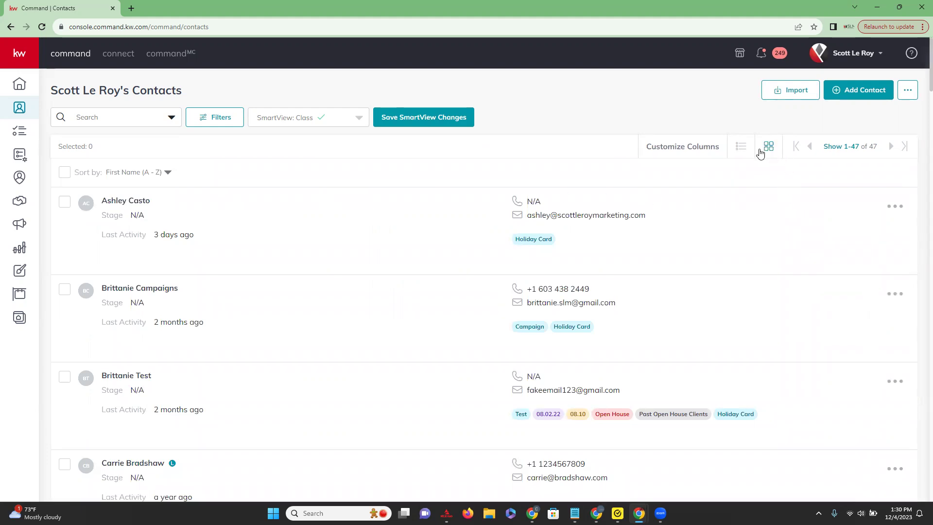
left_click(839, 152)
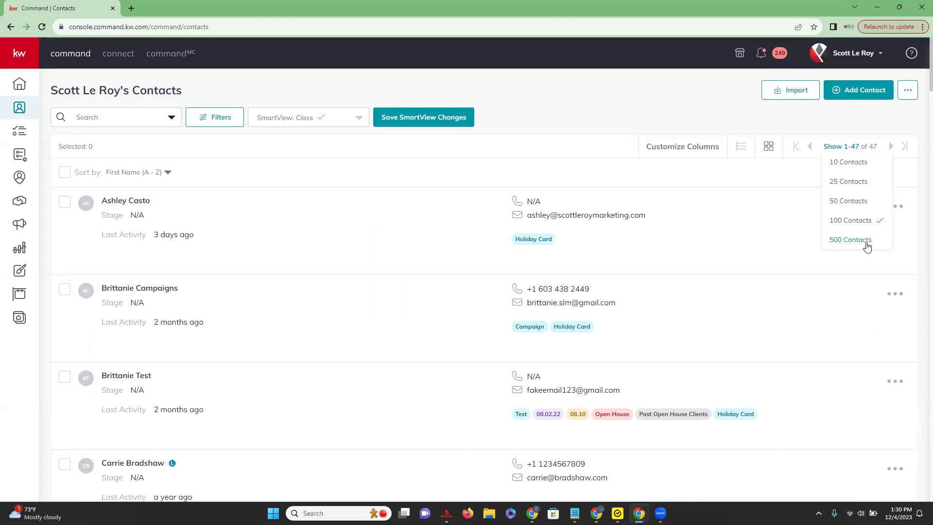
left_click(858, 162)
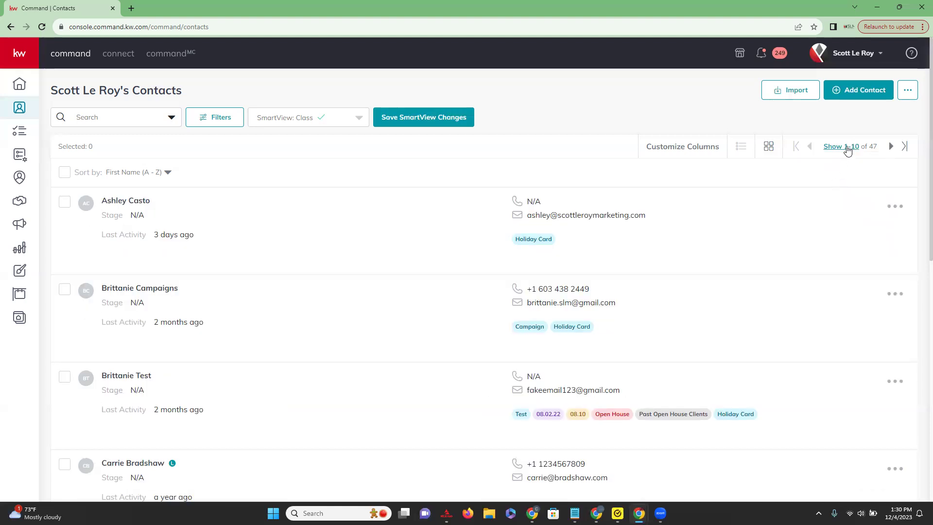
Page forward through the contacts, return to the first page, and go to contacts 11-20.
left_click(893, 147)
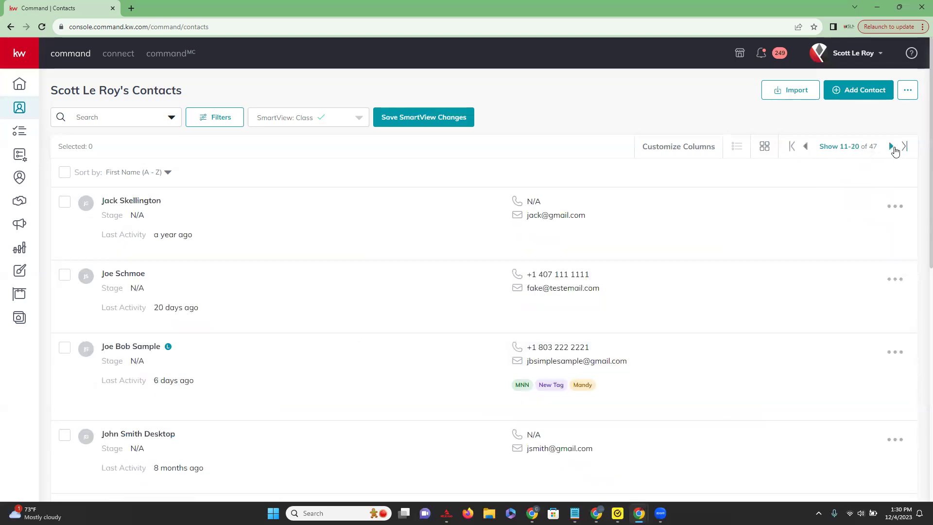
left_click(808, 149)
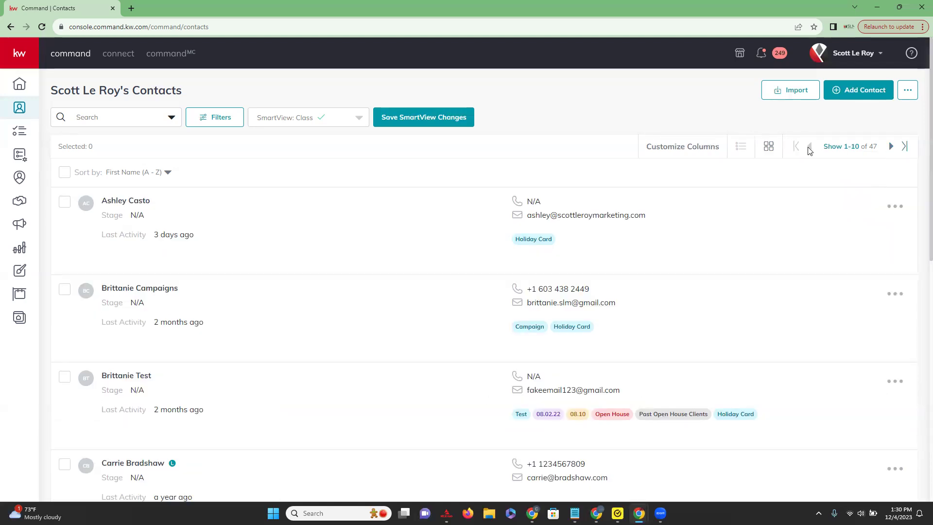
left_click(891, 147)
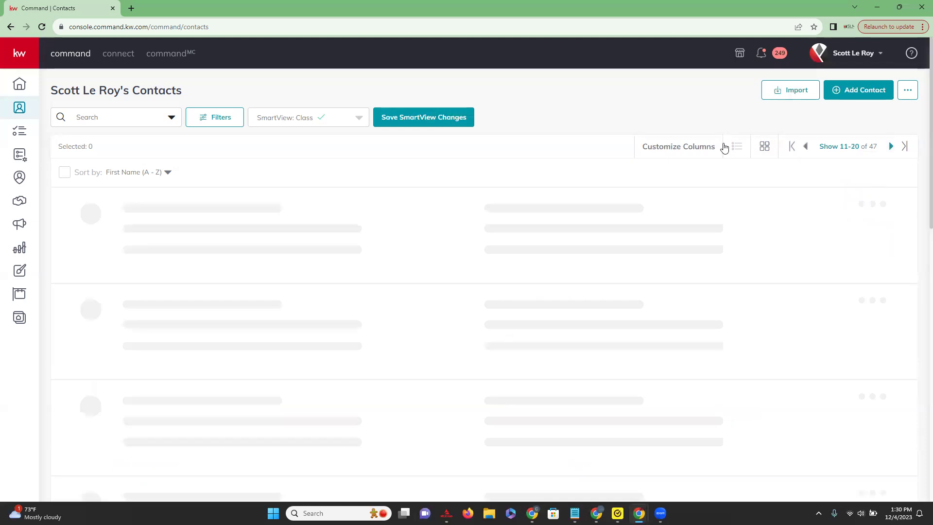
Switch the contacts back to the table list view and open the detail record of the first contact on this page.
left_click(734, 147)
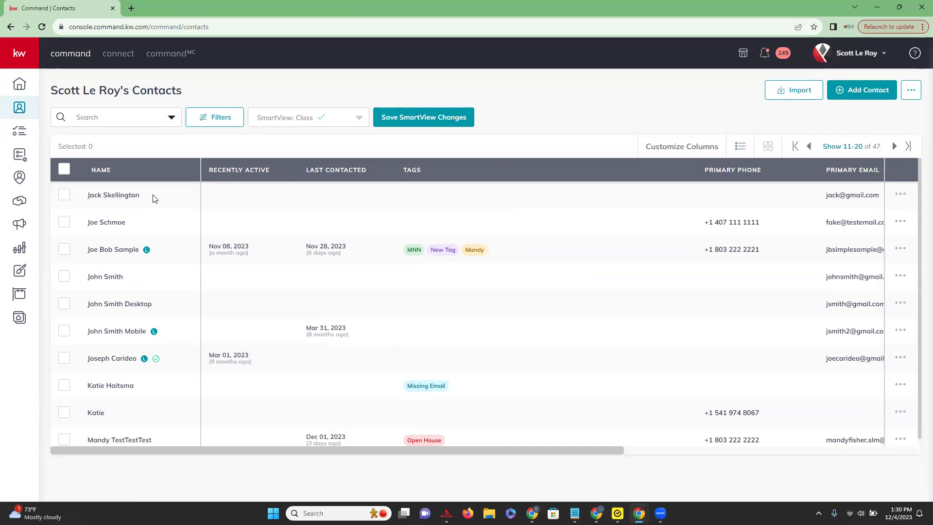
left_click(110, 196)
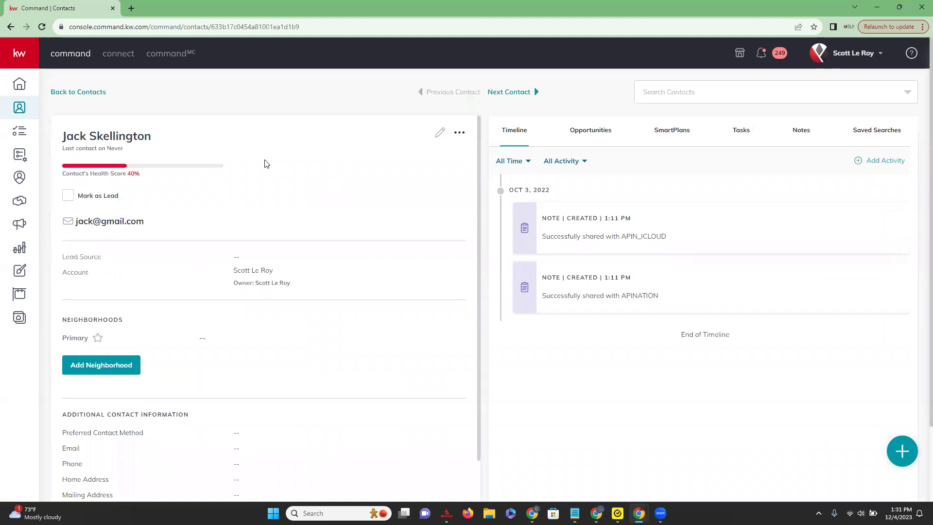
Review the open contact's record from the additional contact information to the About section.
scroll(228, 139, "down", 5)
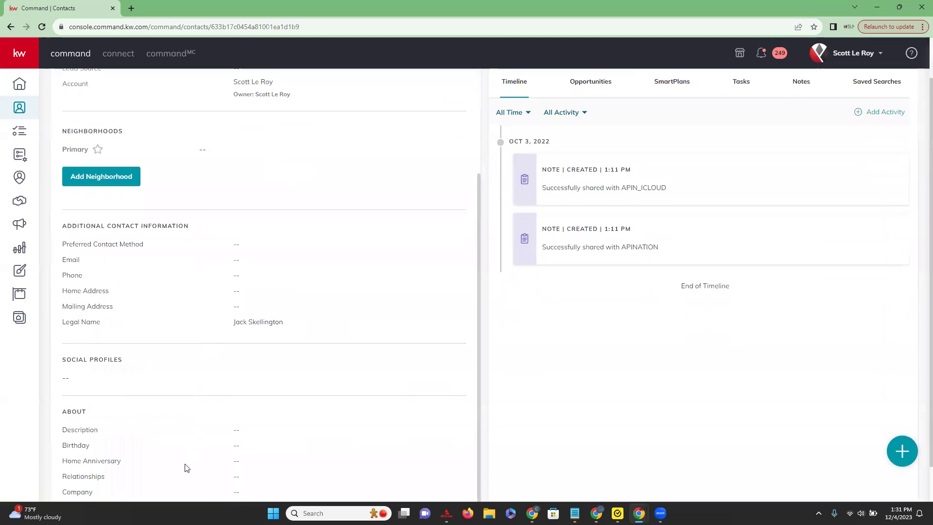
scroll(179, 441, "up", 5)
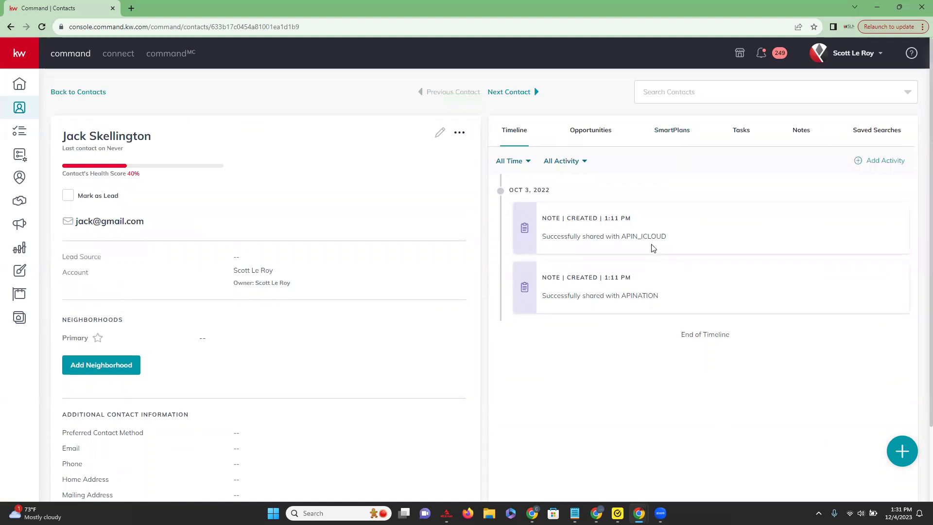
Open the Tasks applet, look through the form for creating a new task, and cancel it.
left_click(22, 132)
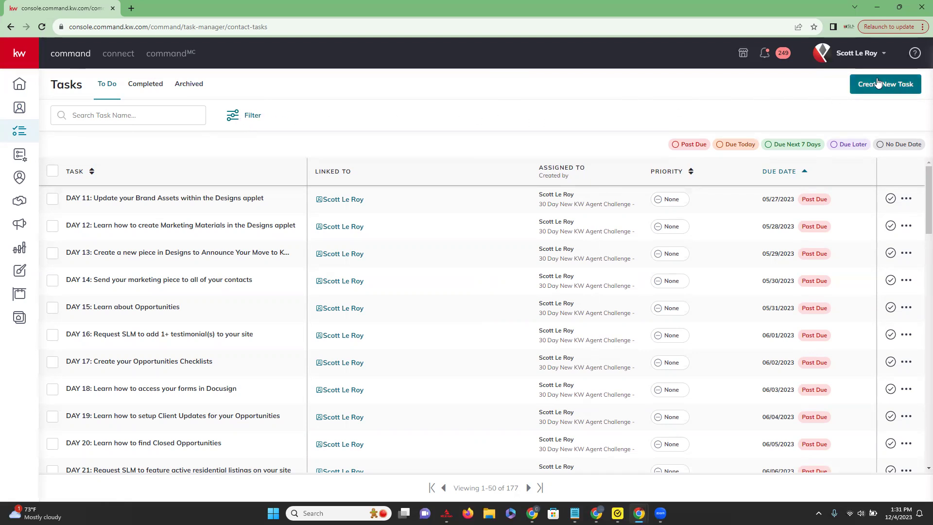
left_click(897, 88)
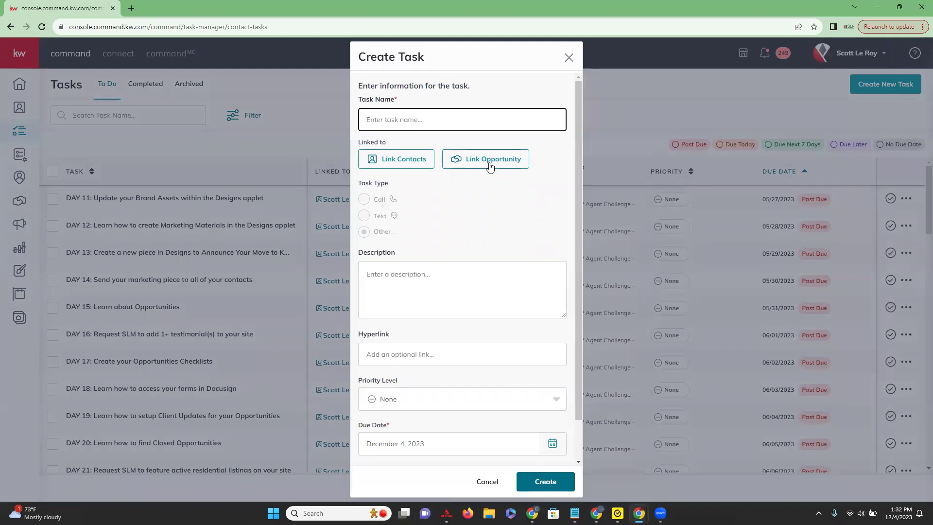
scroll(427, 195, "down", 1)
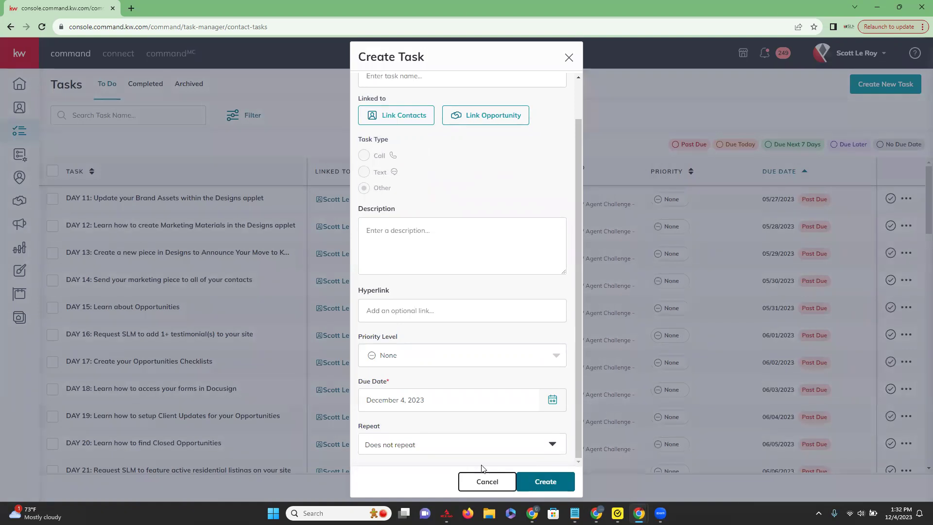
left_click(488, 482)
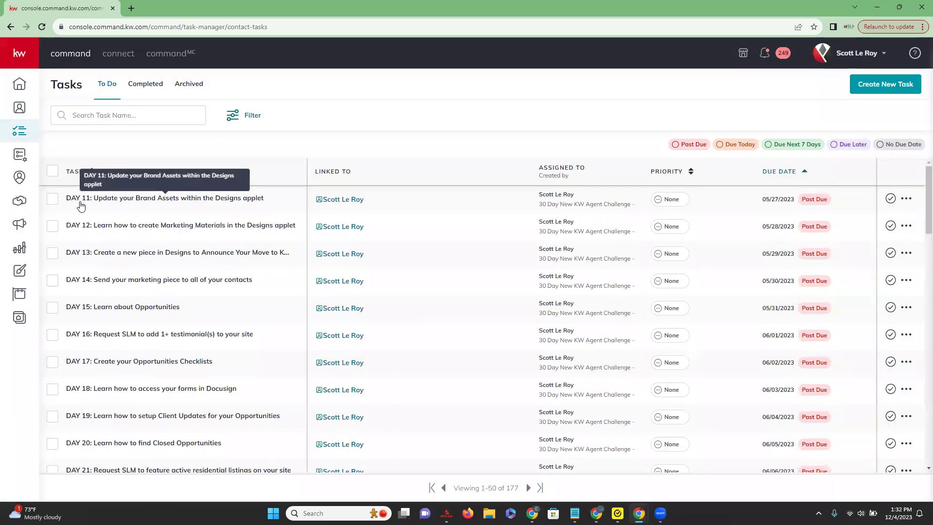
View the details of the DAY 11 brand assets task and close them.
left_click(113, 201)
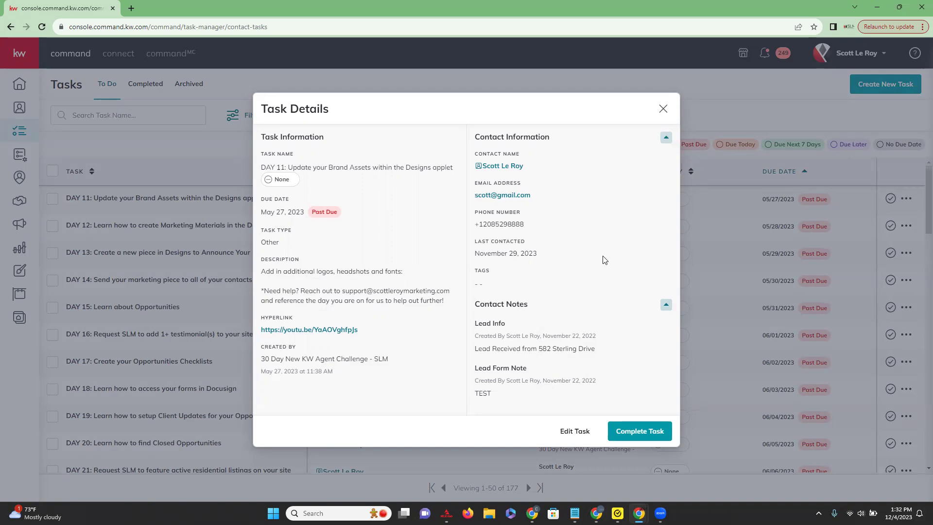
left_click(664, 108)
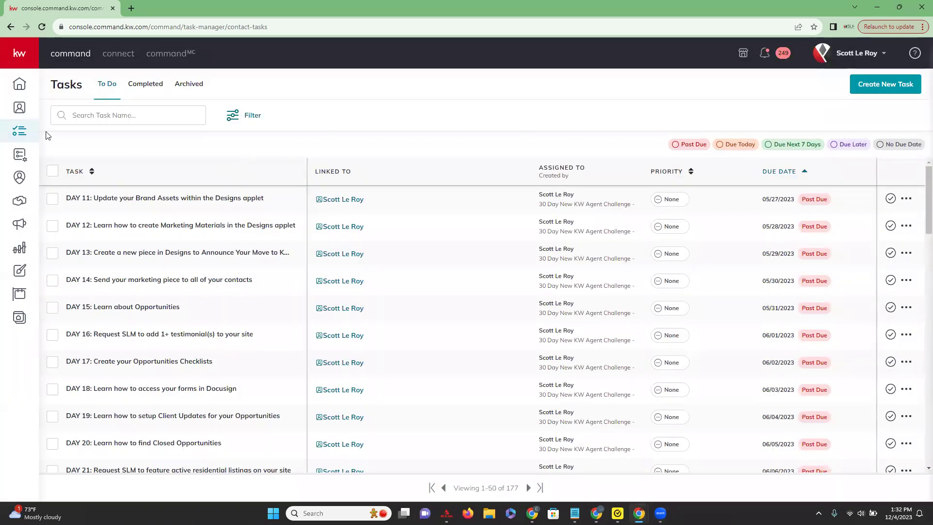
Open the SmartPlans Library, view the steps of the featured Monthly Call Plan, and close the preview without adding the plan.
left_click(19, 158)
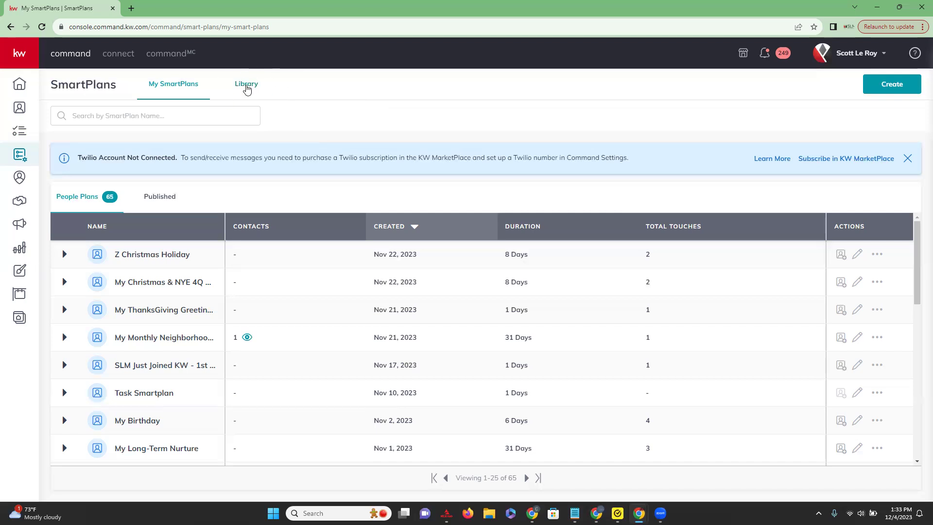
left_click(253, 86)
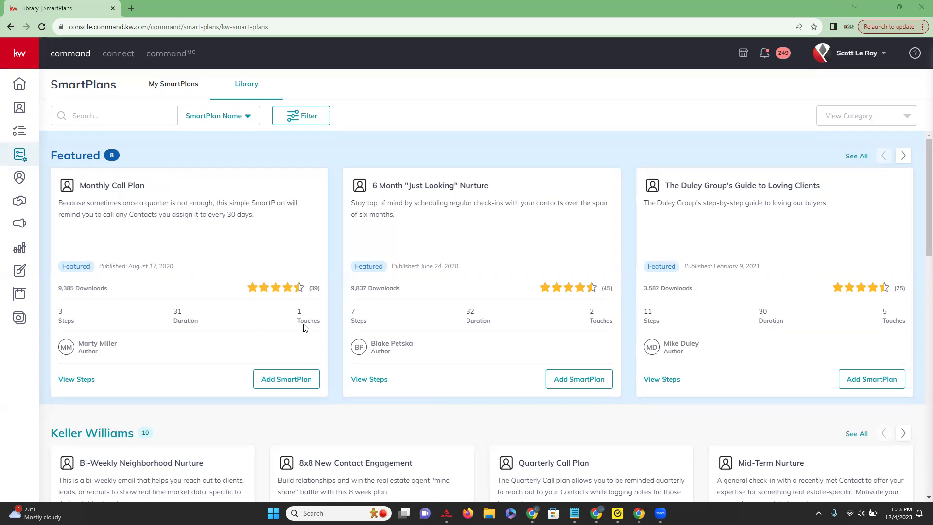
left_click(76, 379)
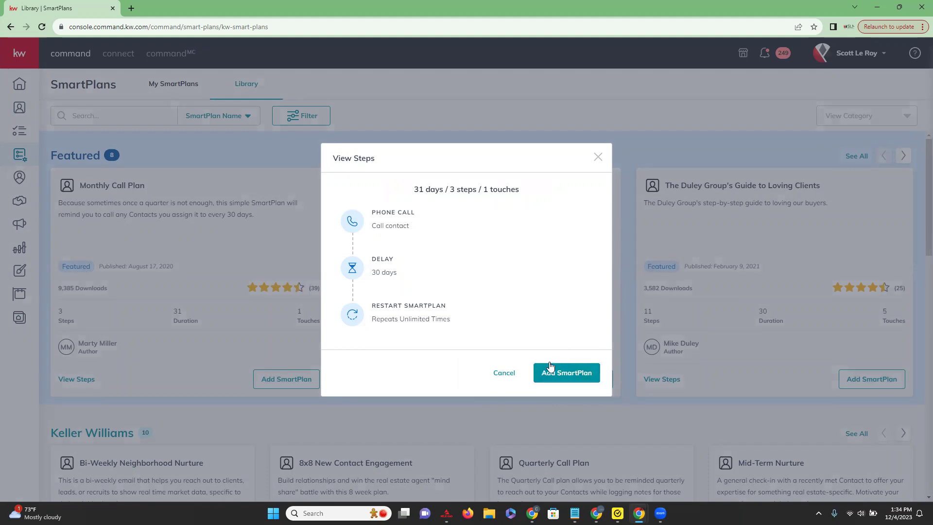
left_click(498, 372)
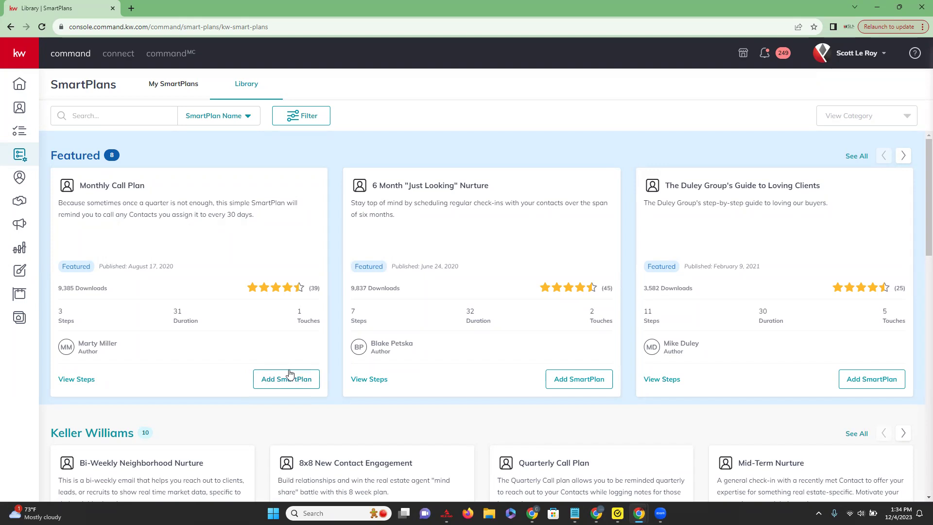
Browse the SmartPlans Library sections from Featured through Top Rated to What's New, and return to the beginning.
scroll(282, 376, "down", 5)
scroll(279, 376, "down", 4)
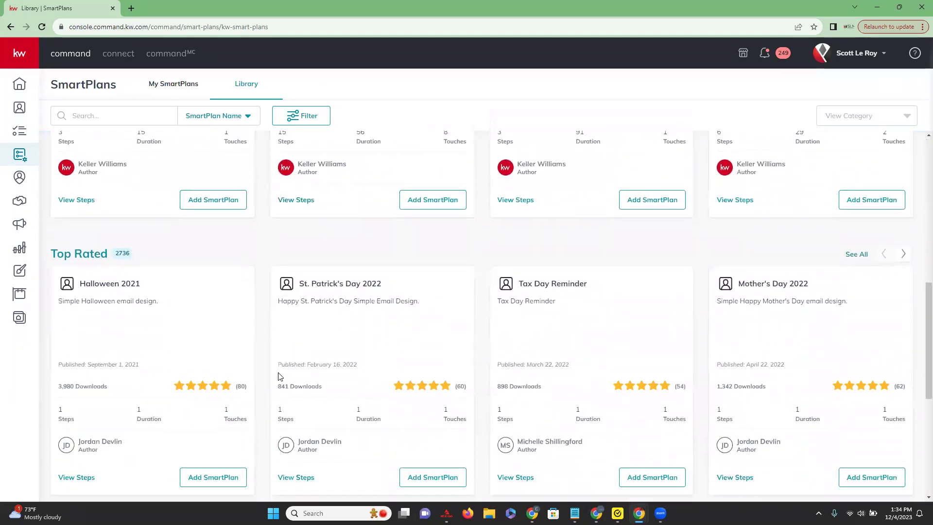
scroll(280, 375, "down", 2)
scroll(122, 213, "down", 1)
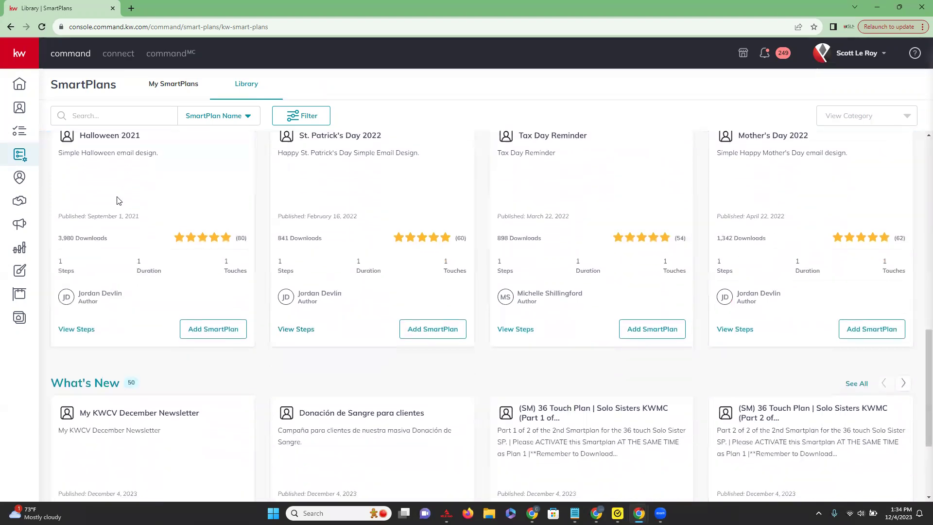
scroll(118, 200, "down", 3)
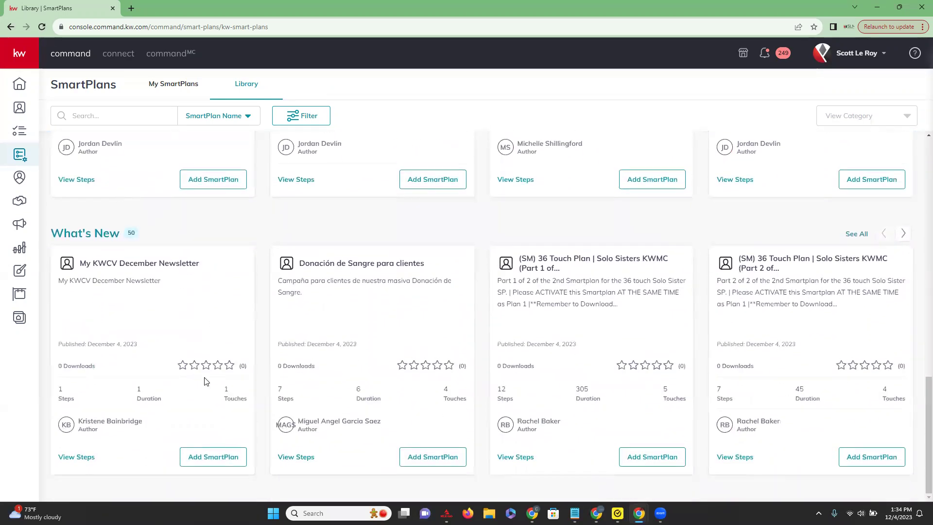
scroll(204, 384, "up", 10)
scroll(204, 387, "up", 4)
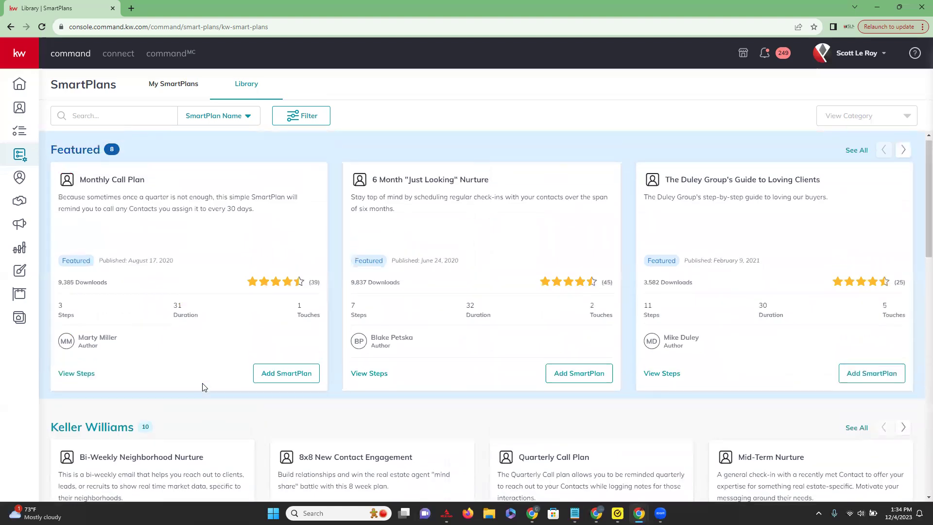
Search the SmartPlans Library by SmartPlan name for "christmas".
left_click(99, 112)
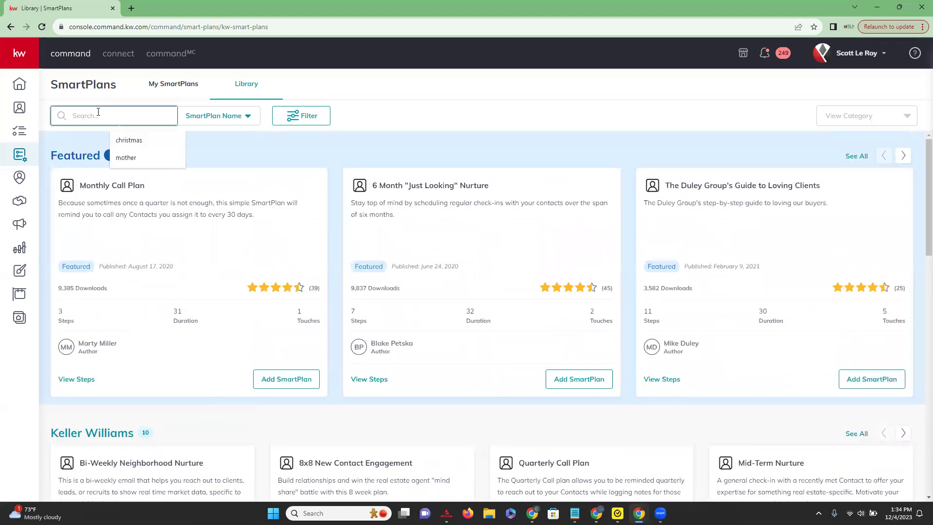
type("christmas")
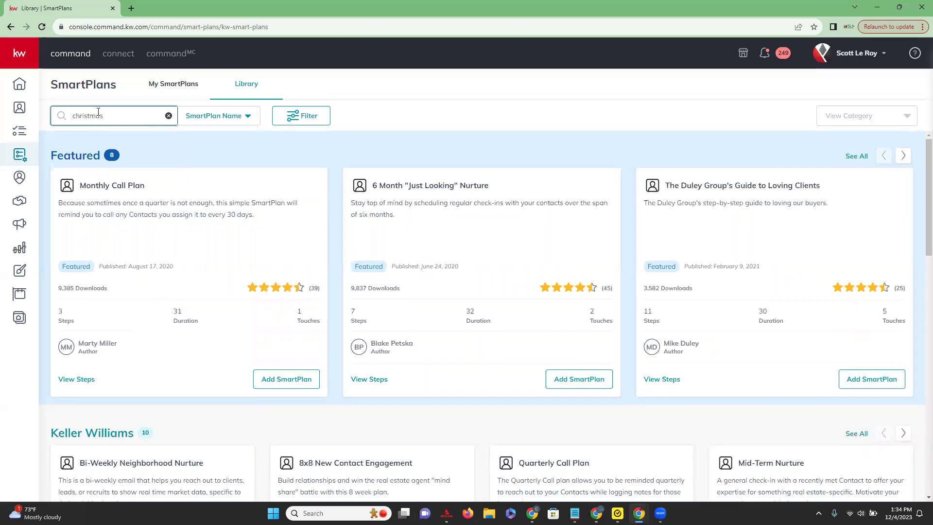
key("Return")
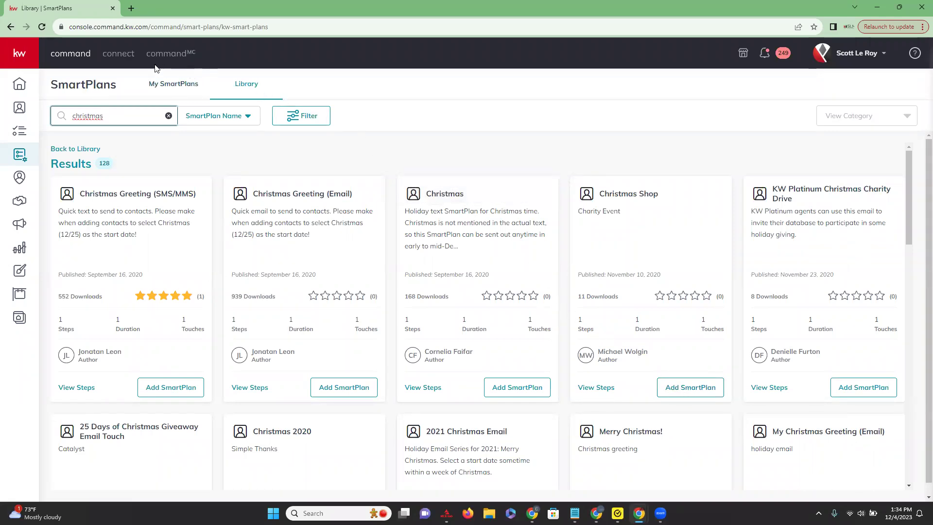
Return to My SmartPlans, check the additional actions offered for the monthly neighborhood plan, and dismiss them.
left_click(169, 86)
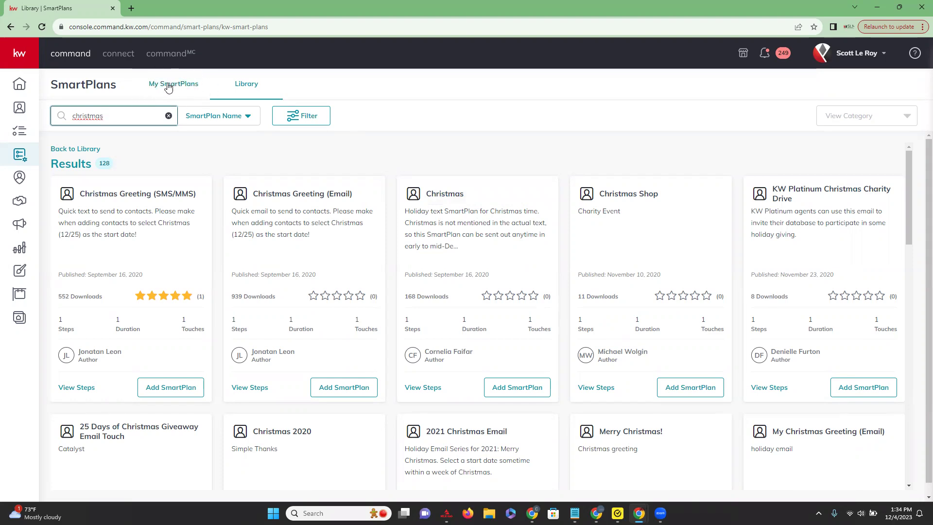
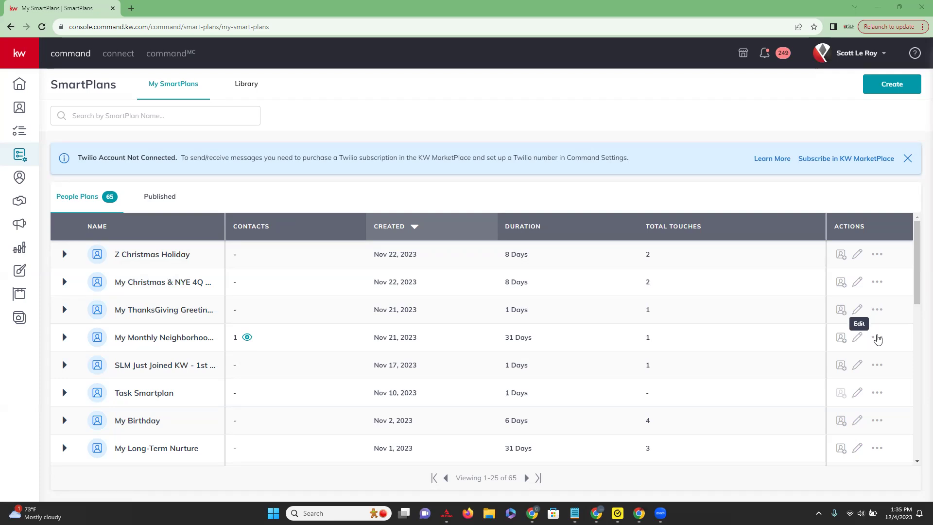
left_click(878, 338)
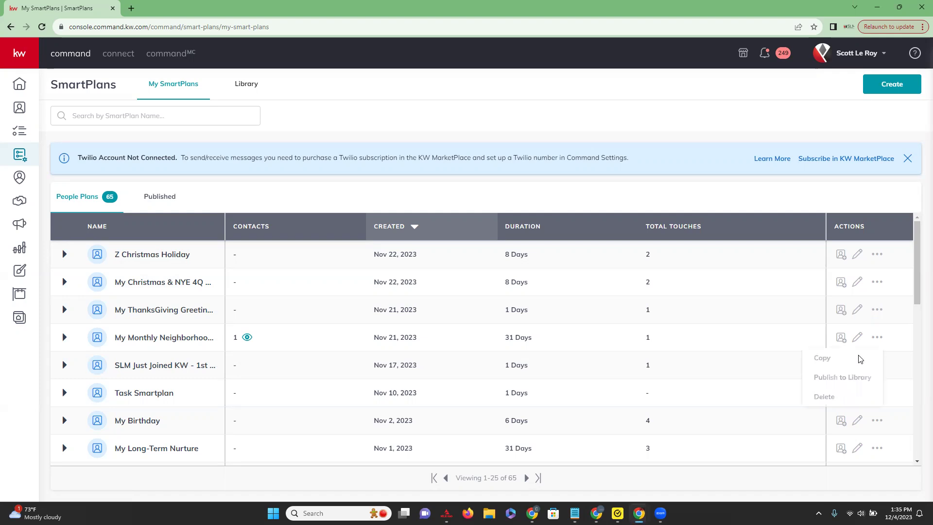
mouse_move(872, 402)
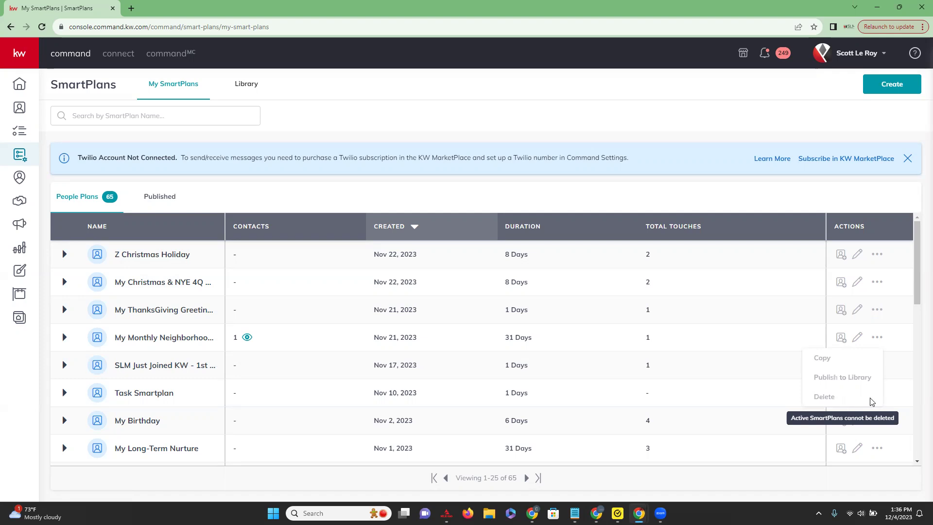
left_click(794, 346)
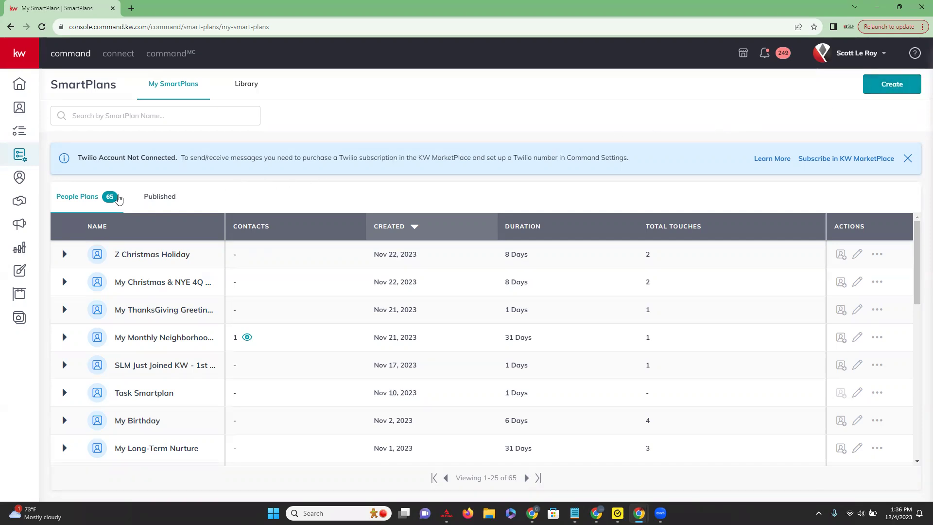
Open the Referrals applet and review the referral network list on its dashboard.
left_click(19, 179)
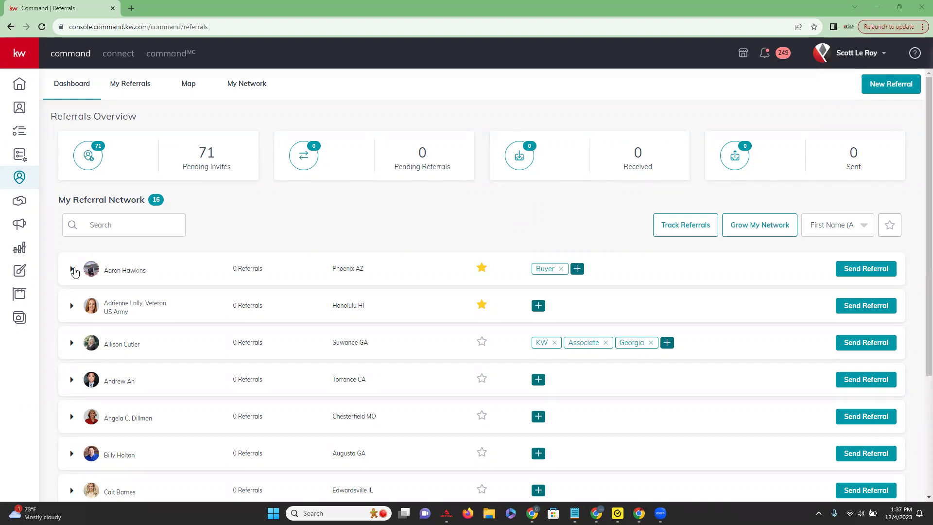
scroll(75, 272, "down", 4)
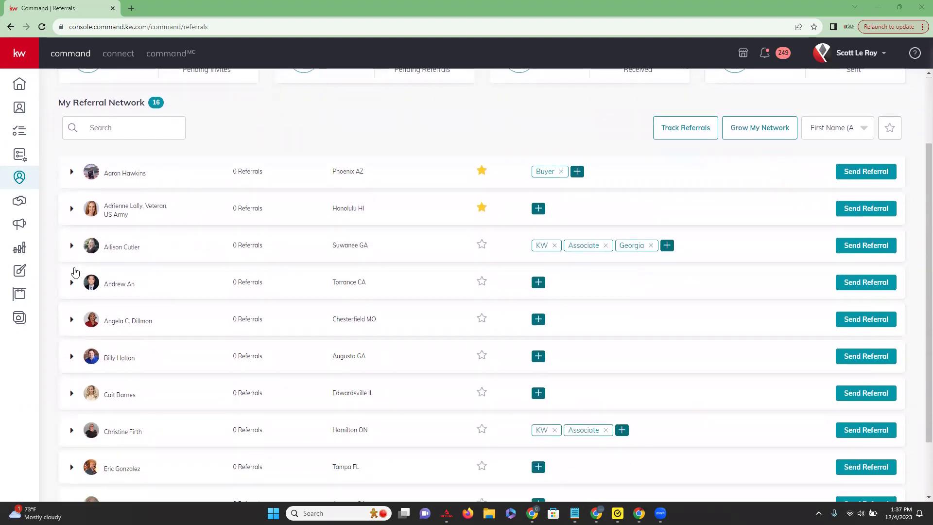
scroll(75, 273, "up", 4)
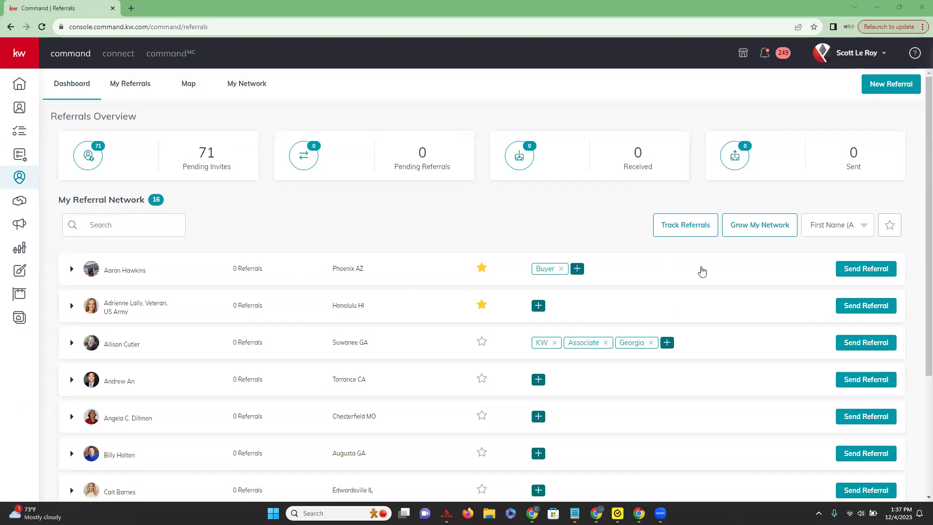
left_click(886, 275)
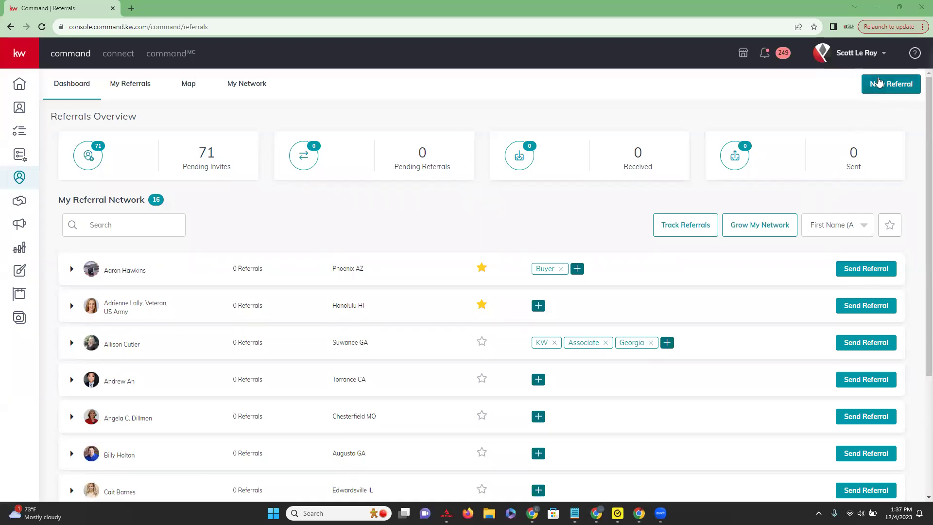
Start a new referral request, look through its agent selection and client fields, and cancel the request.
left_click(890, 90)
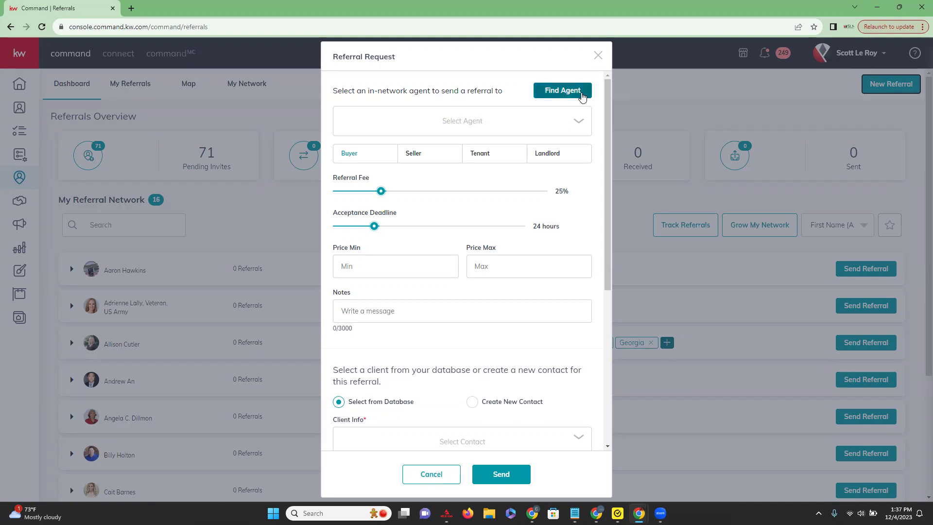
left_click(573, 124)
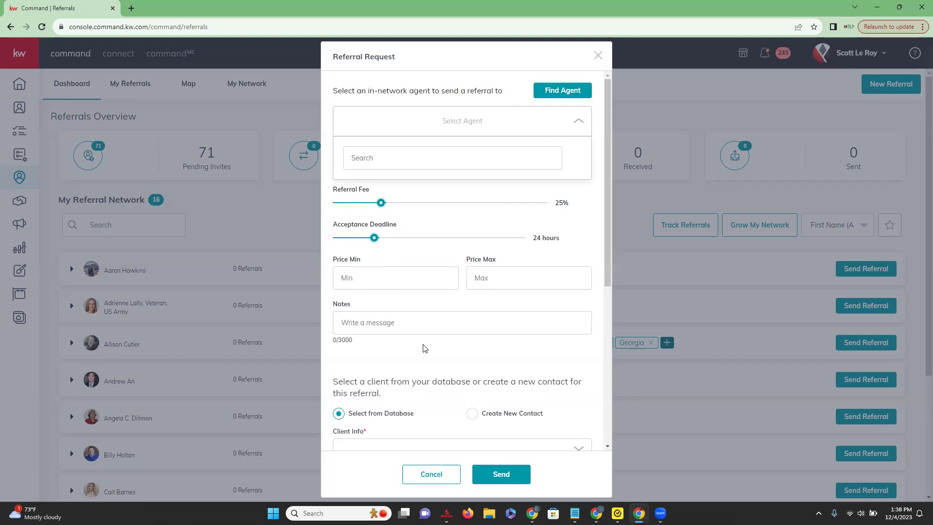
scroll(413, 418, "down", 5)
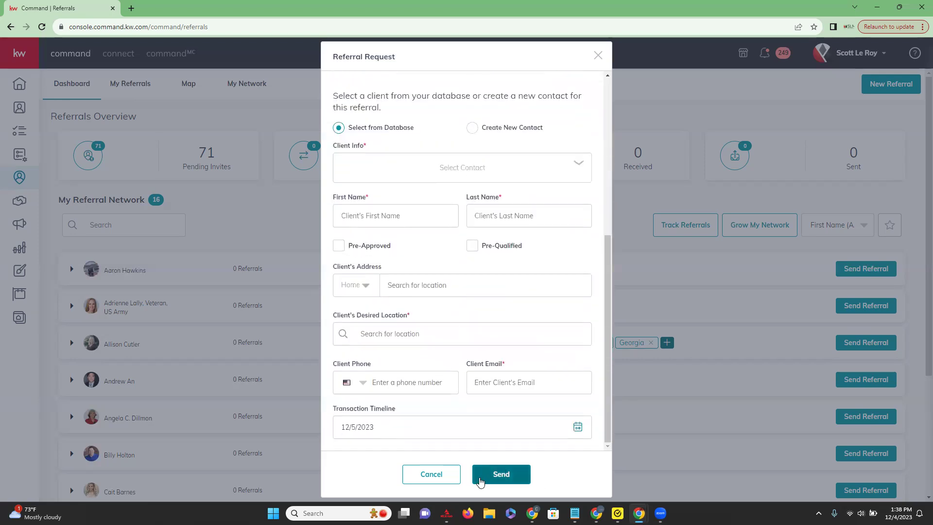
left_click(431, 475)
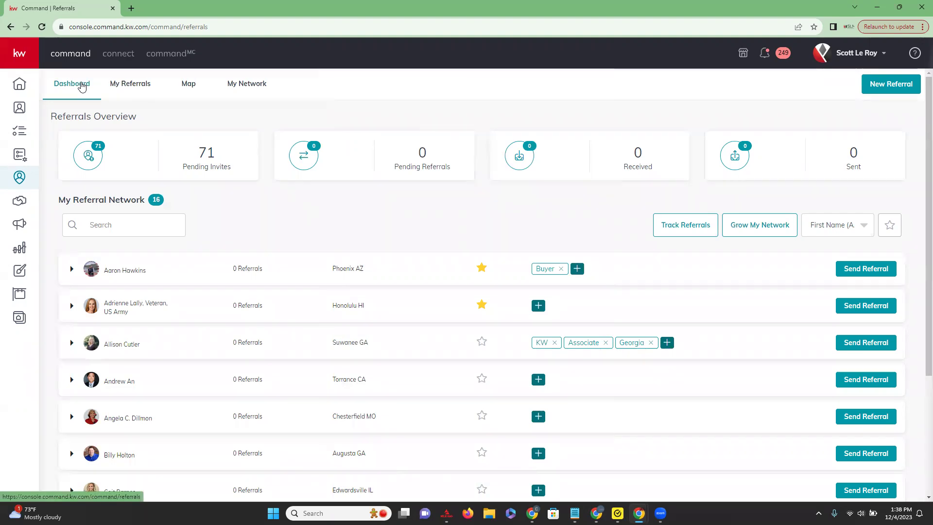
Review the sent and received referrals in My Referrals, and check which display options the referral map offers.
left_click(132, 87)
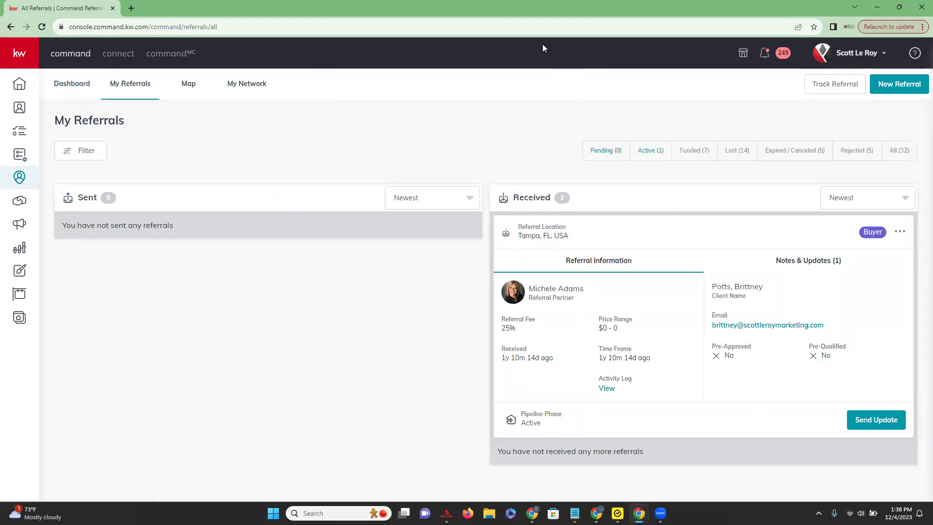
left_click(190, 88)
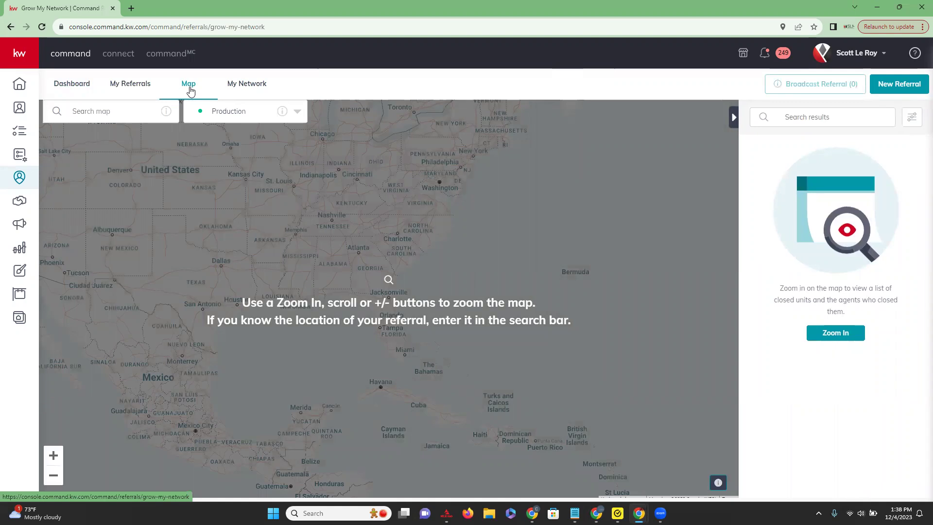
left_click(121, 107)
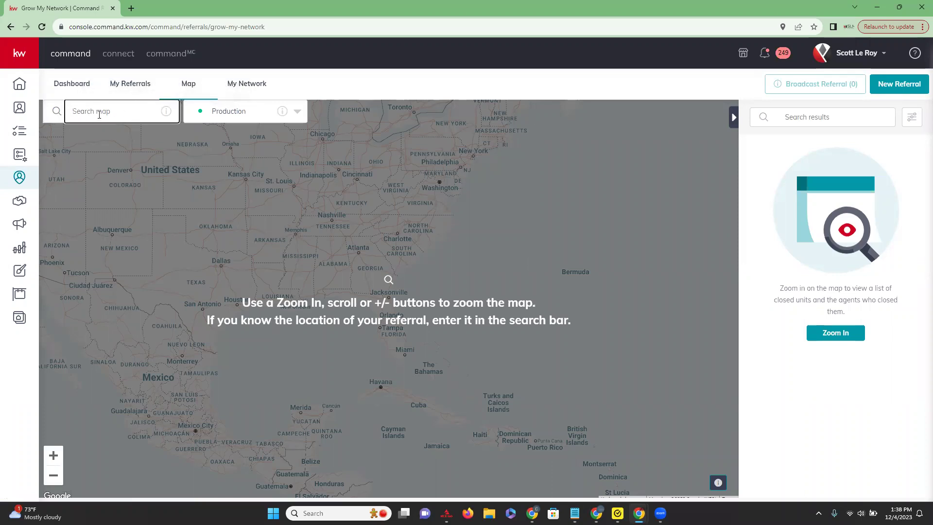
mouse_move(290, 110)
left_click(296, 113)
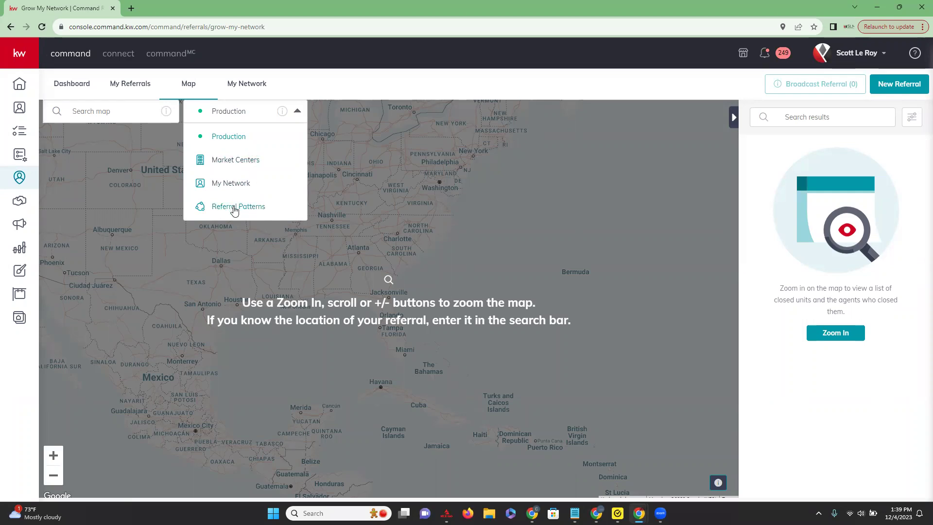
Search the referral map for Jacksonville, FL, USA.
left_click(91, 113)
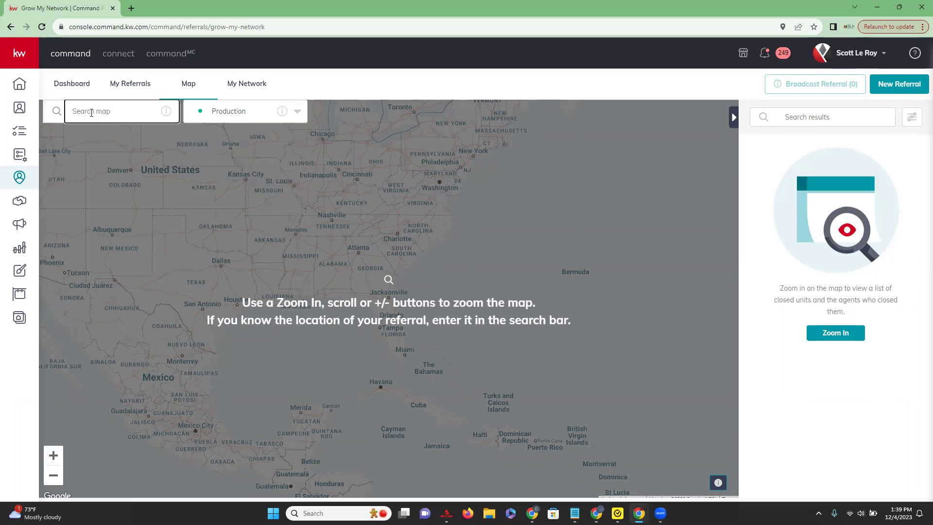
type("jacksonville")
left_click(98, 130)
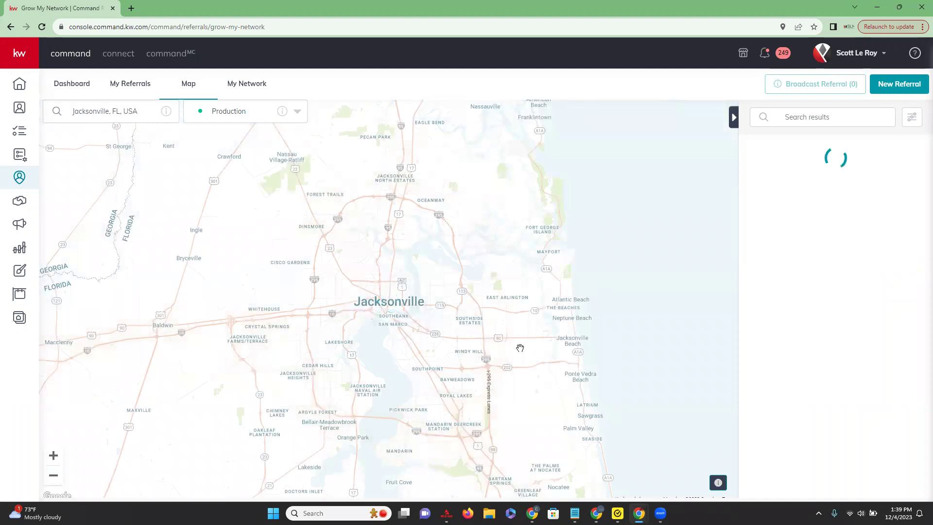
Examine the closed-unit pins and matching agent results around the Beach Blvd area of Jacksonville at different map scales.
scroll(519, 348, "up", 2)
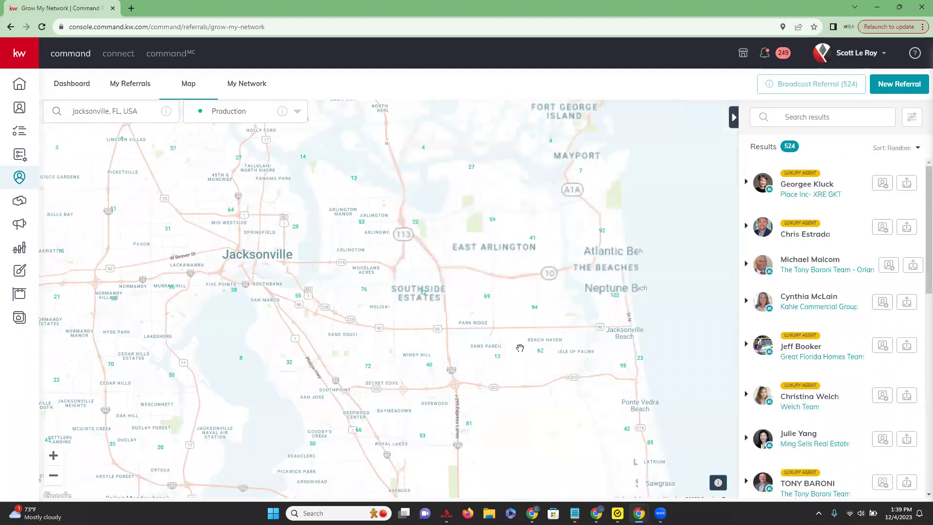
scroll(520, 348, "up", 2)
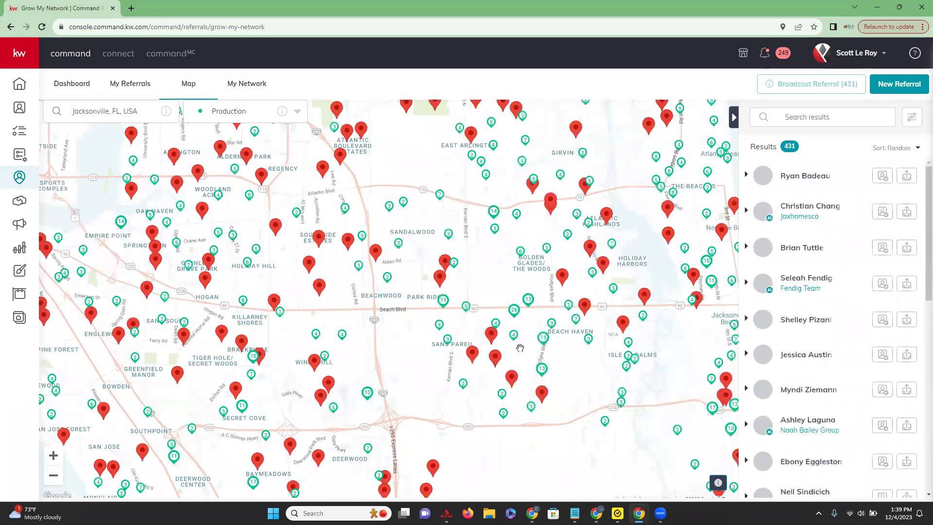
scroll(521, 348, "up", 2)
scroll(516, 341, "up", 1)
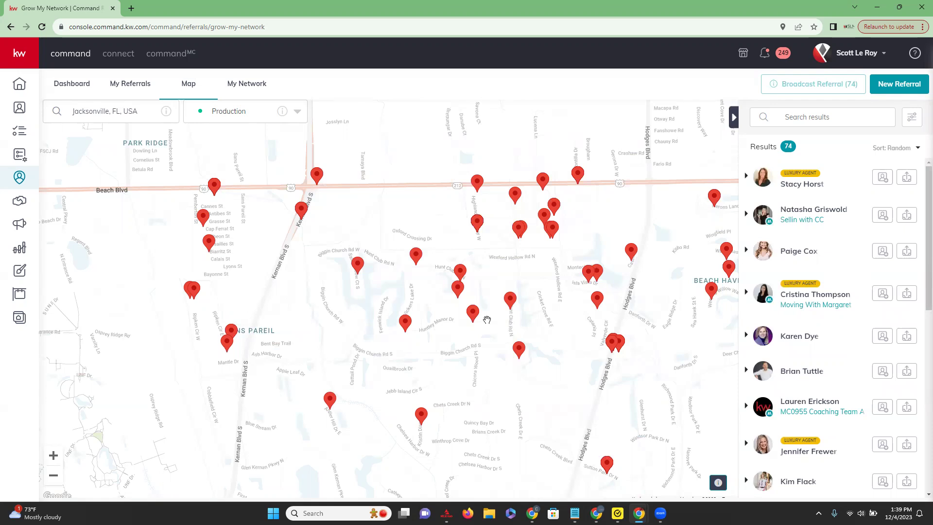
scroll(511, 310, "up", 1)
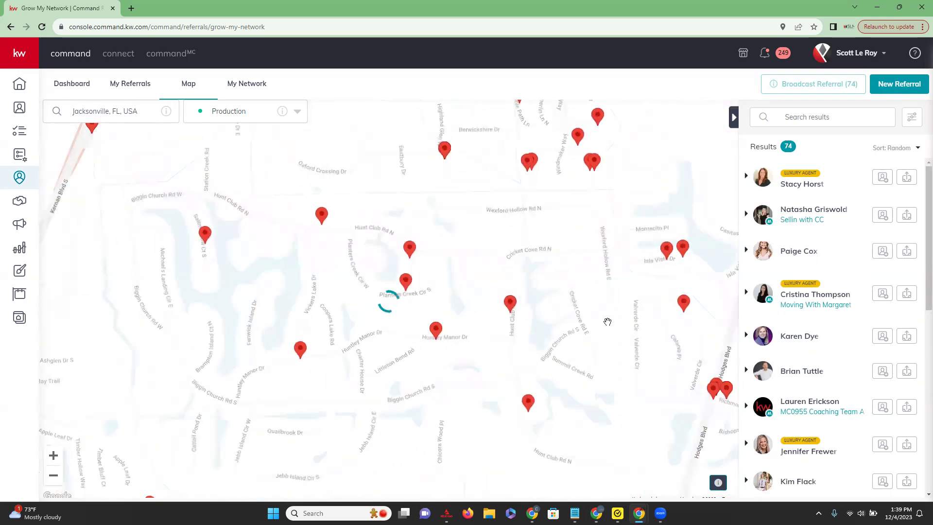
scroll(608, 322, "down", 3)
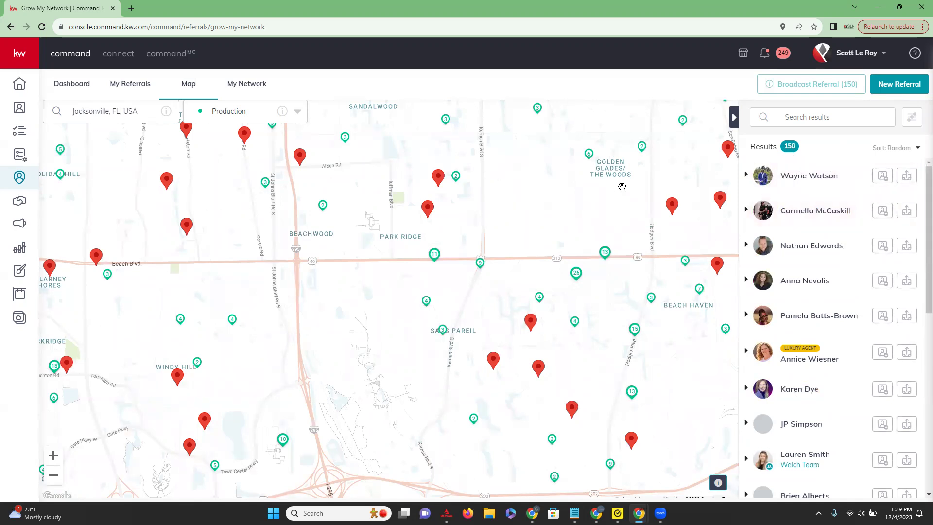
left_click_drag(620, 188, 493, 230)
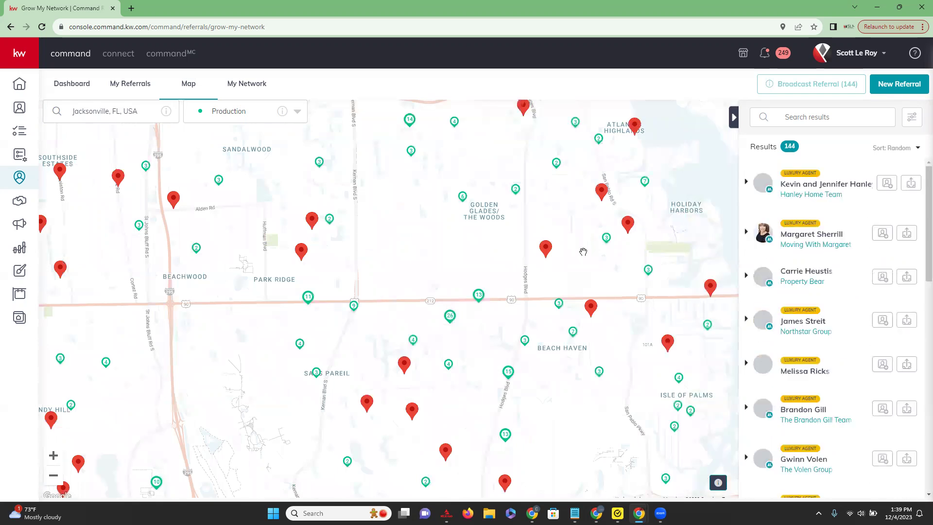
left_click_drag(564, 303, 561, 308)
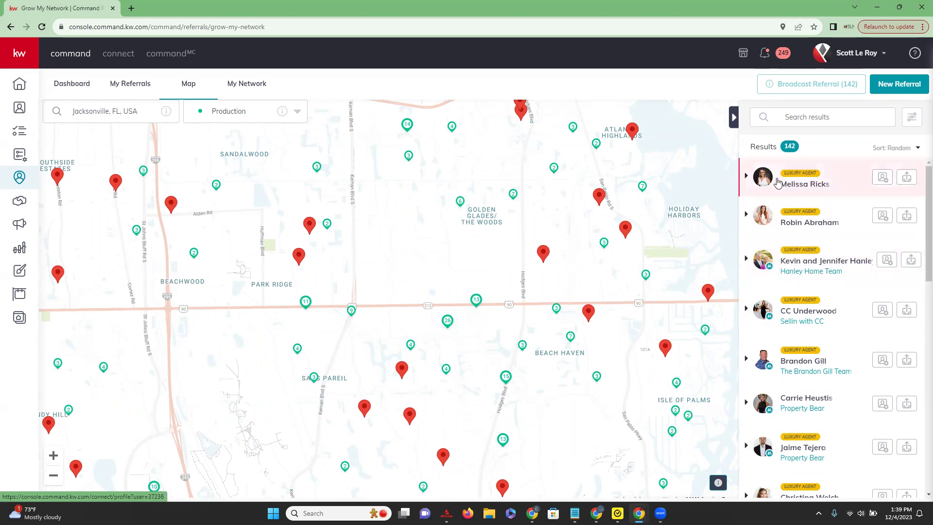
Filter the map's agents to at least 1 each for Closed Units, Listings Sold, Buy Sides and Leases.
left_click(916, 117)
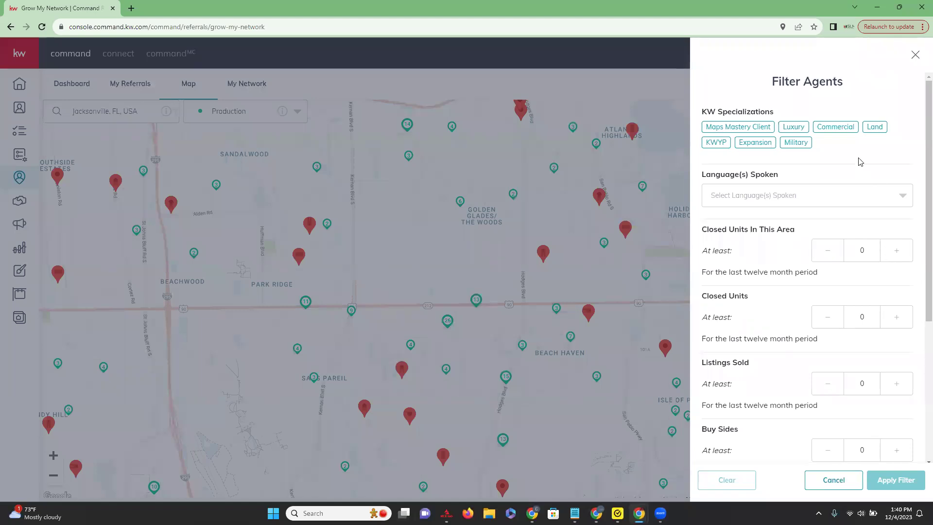
scroll(861, 161, "down", 2)
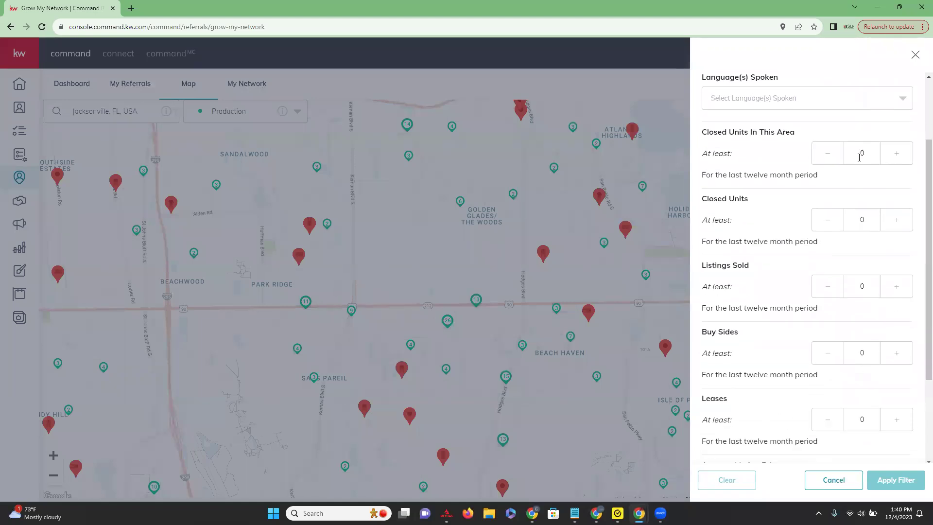
scroll(860, 158, "down", 1)
scroll(861, 161, "down", 2)
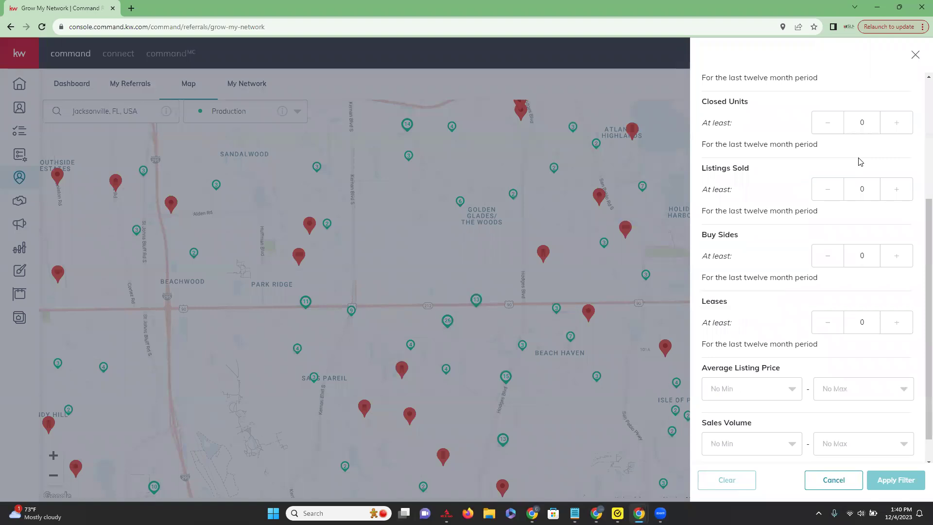
left_click(895, 232)
left_click(897, 159)
left_click(897, 92)
left_click(891, 297)
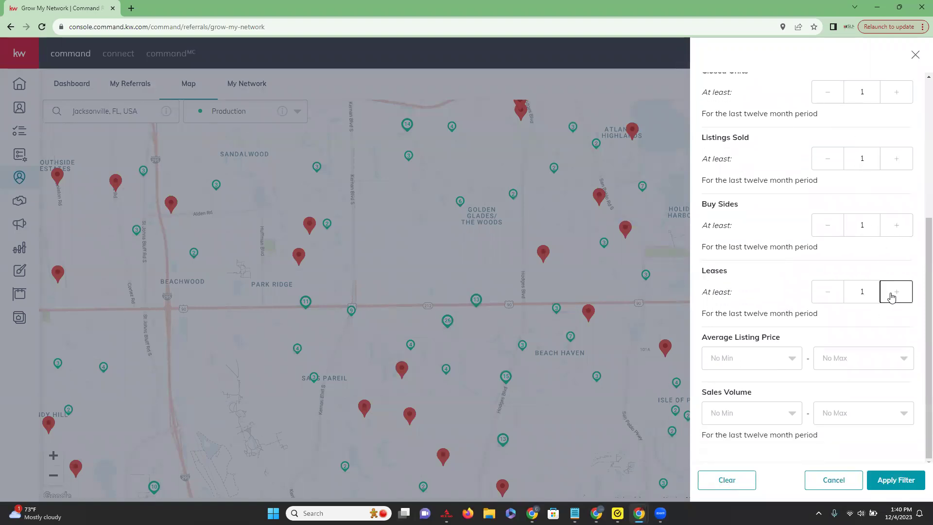
left_click(887, 482)
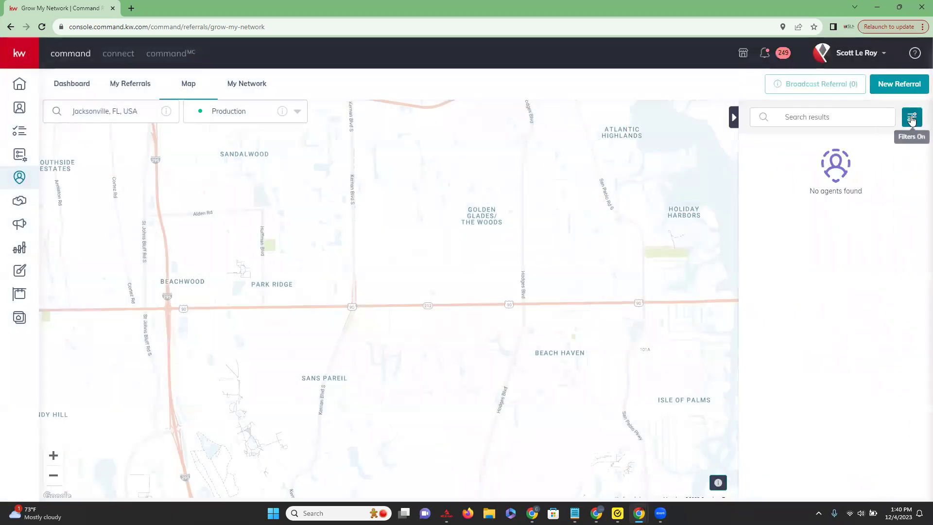
Reapply the agent filter with Buy Sides and Leases set to 0, and review the first resulting agent's production stats.
left_click(907, 121)
left_click(828, 291)
left_click(828, 225)
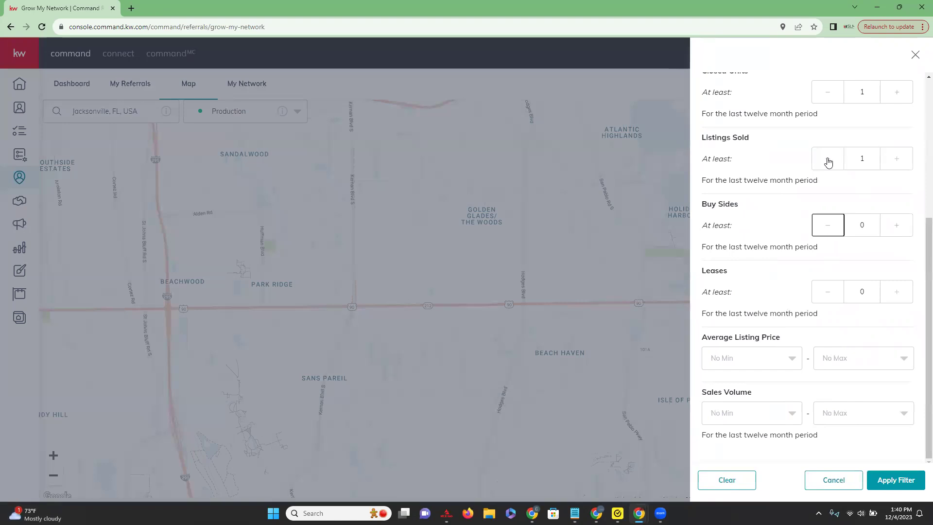
left_click(889, 482)
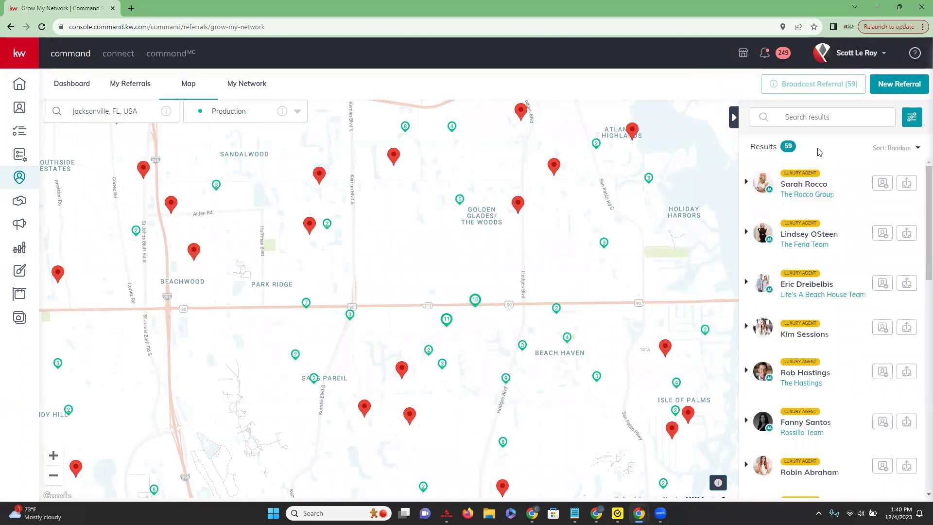
left_click(747, 184)
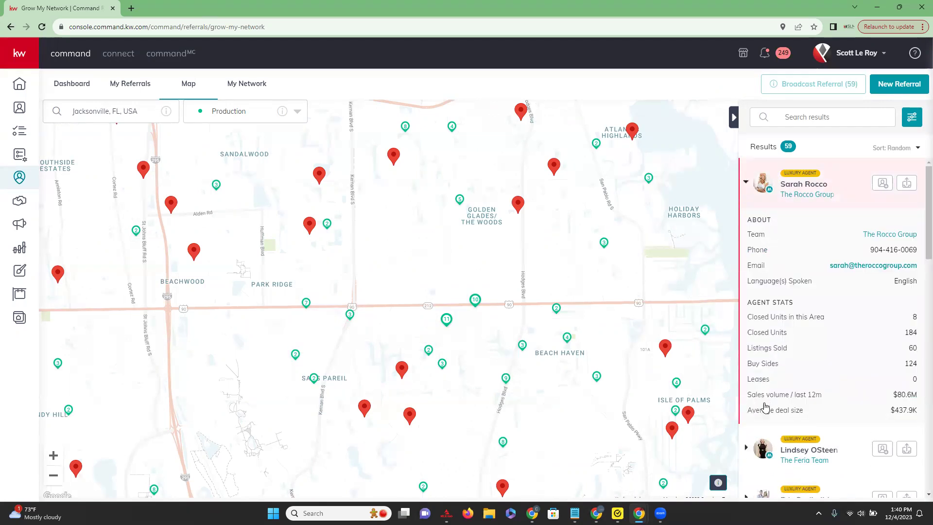
left_click(749, 183)
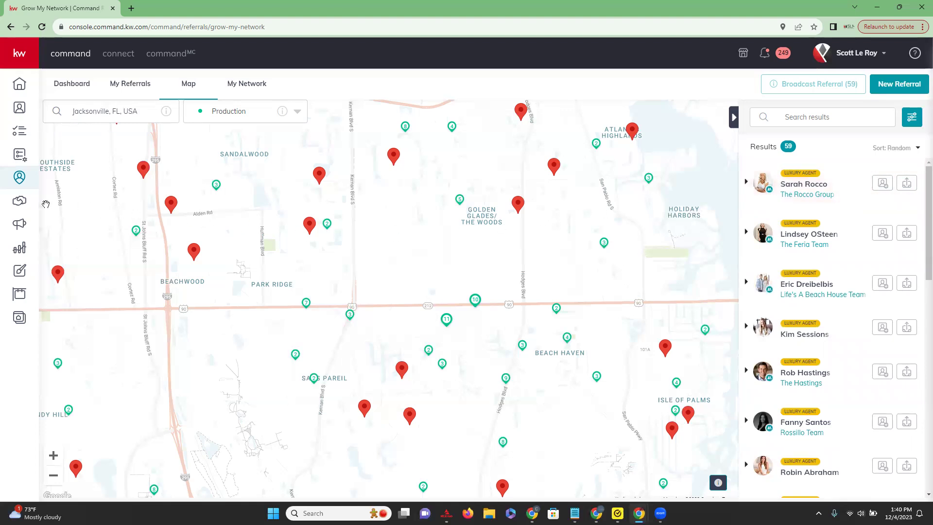
Open the Opportunities applet, look over the pipeline and dotLoop profile choices for importing loops, and dismiss them.
left_click(21, 205)
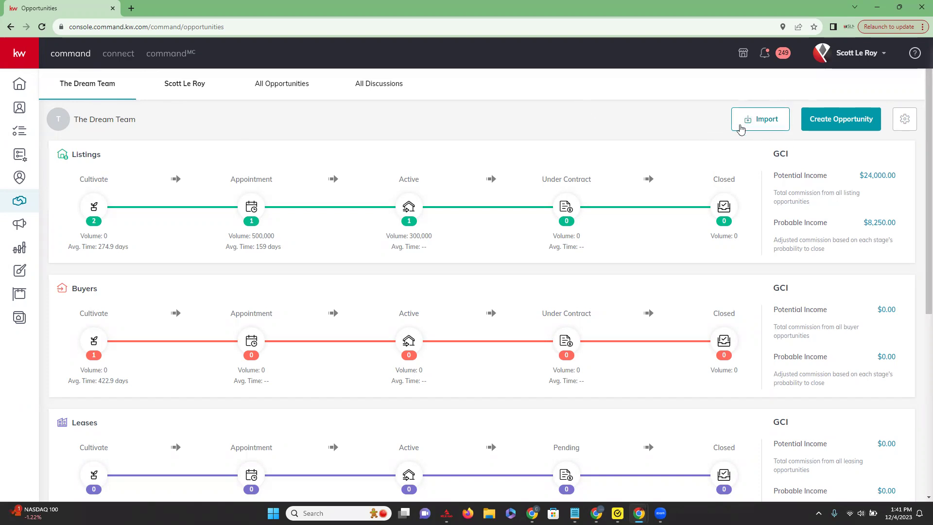
left_click(763, 124)
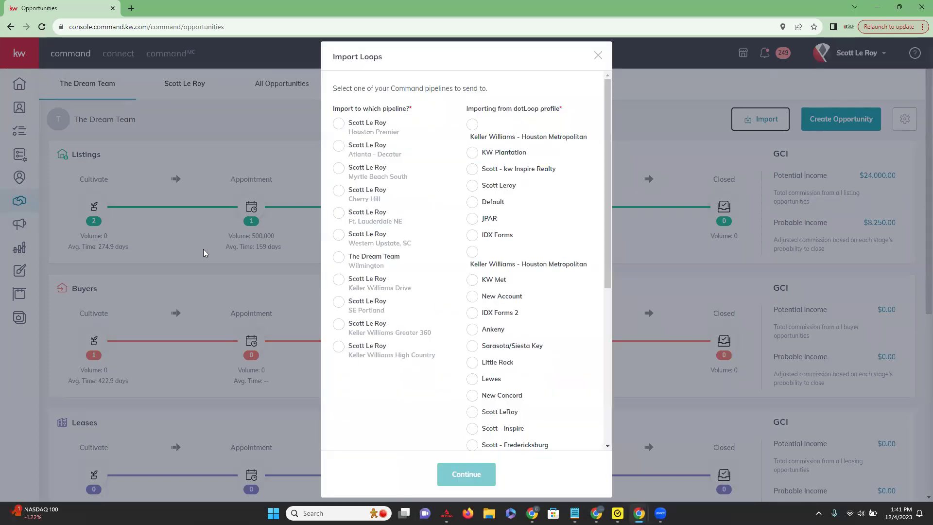
left_click(598, 55)
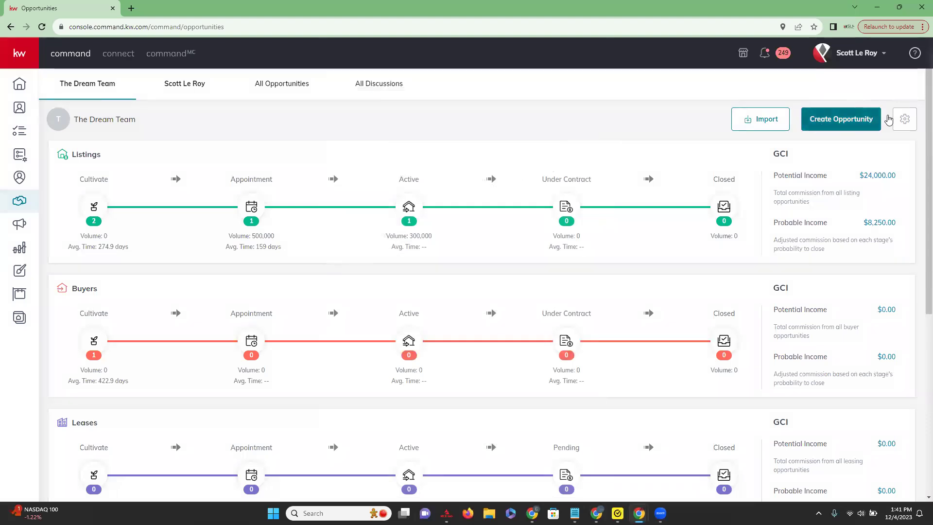
Start a new opportunity, look through its client, price, commission, phase and assignee fields, and cancel it.
left_click(834, 119)
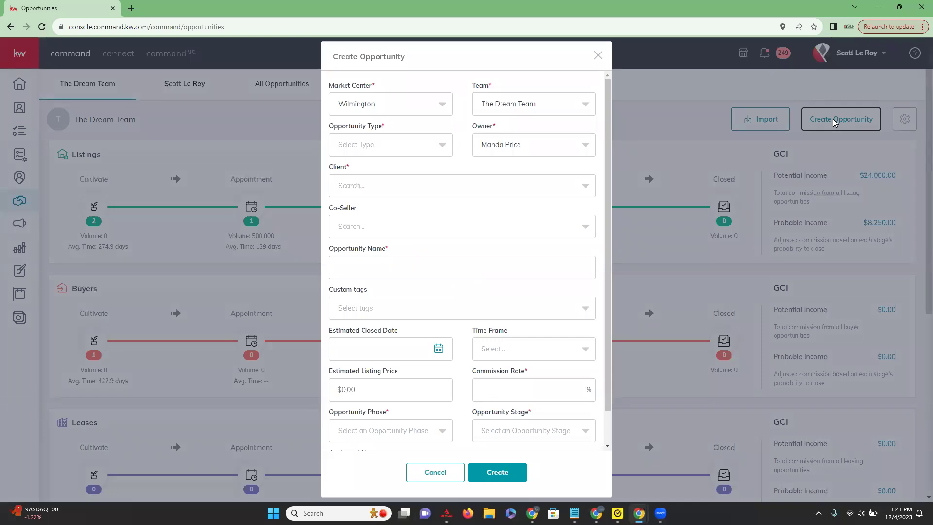
scroll(429, 191, "down", 1)
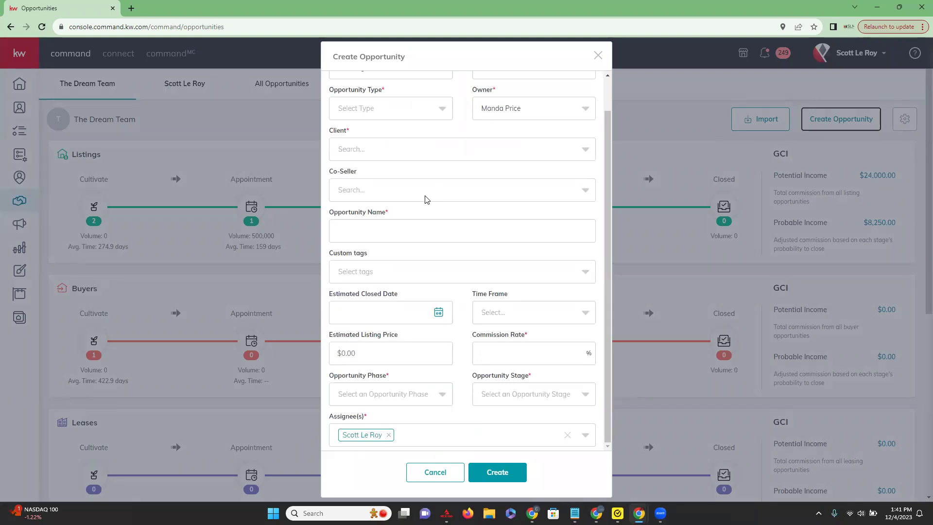
scroll(427, 200, "up", 1)
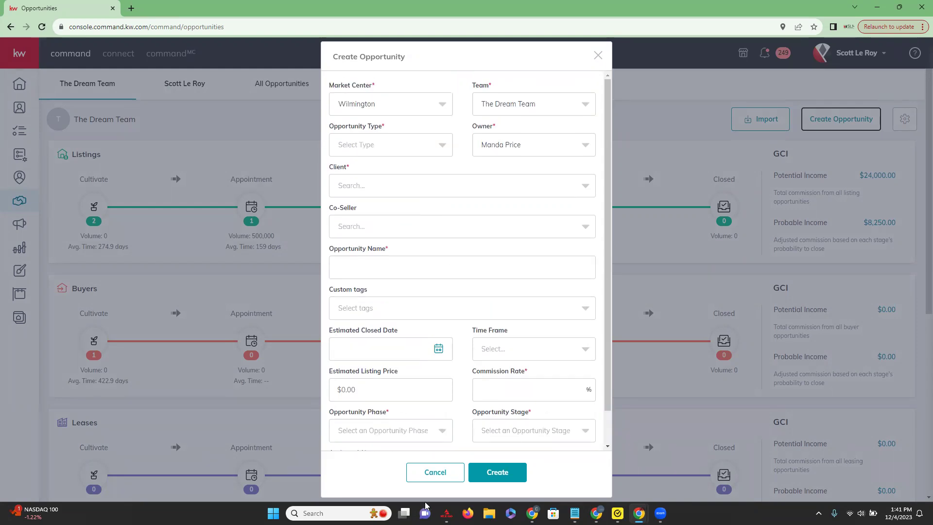
left_click(428, 481)
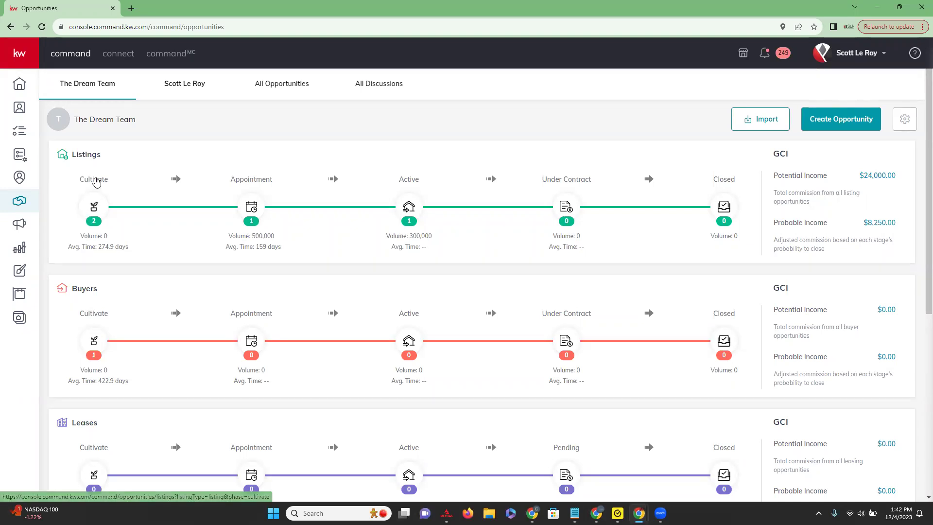
Review The Dream Team's Buyers and Leases pipelines, Ratio table, Activity chart and Closing This Month list.
scroll(98, 165, "down", 1)
scroll(99, 168, "down", 2)
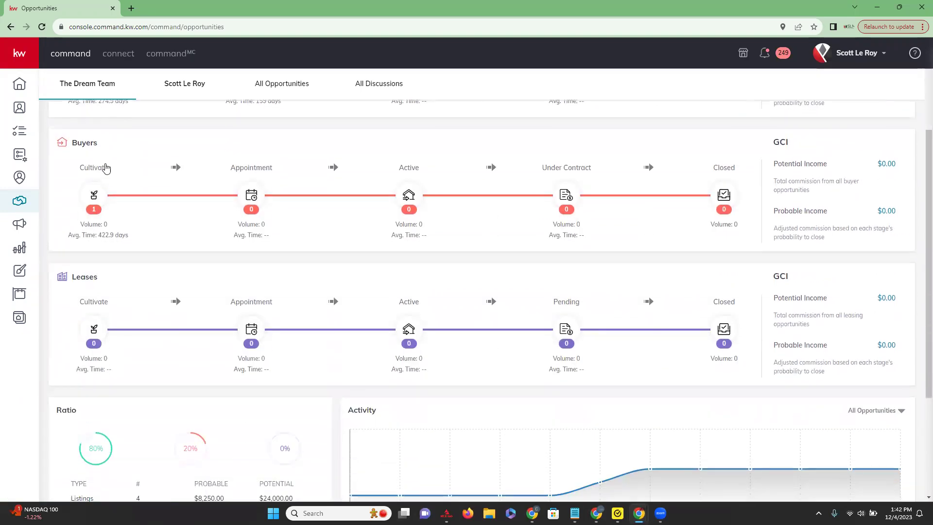
scroll(107, 163, "down", 3)
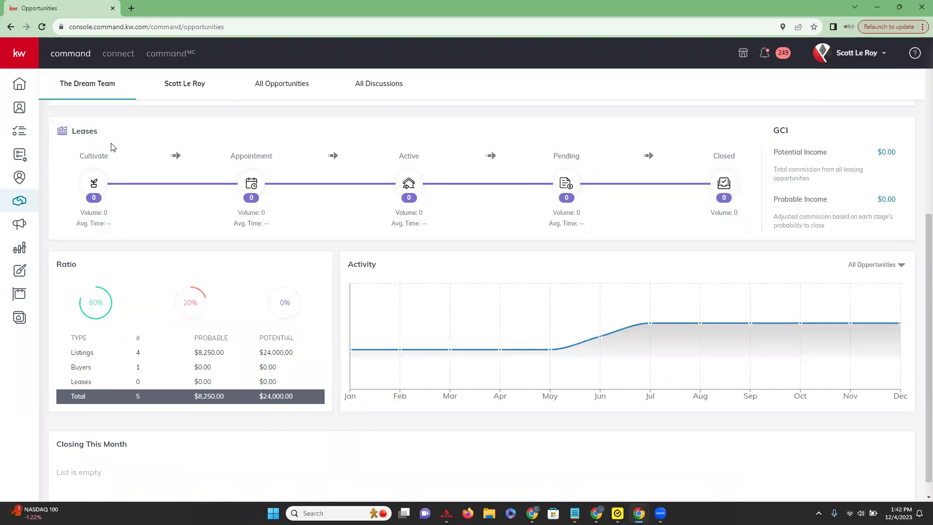
scroll(112, 148, "down", 1)
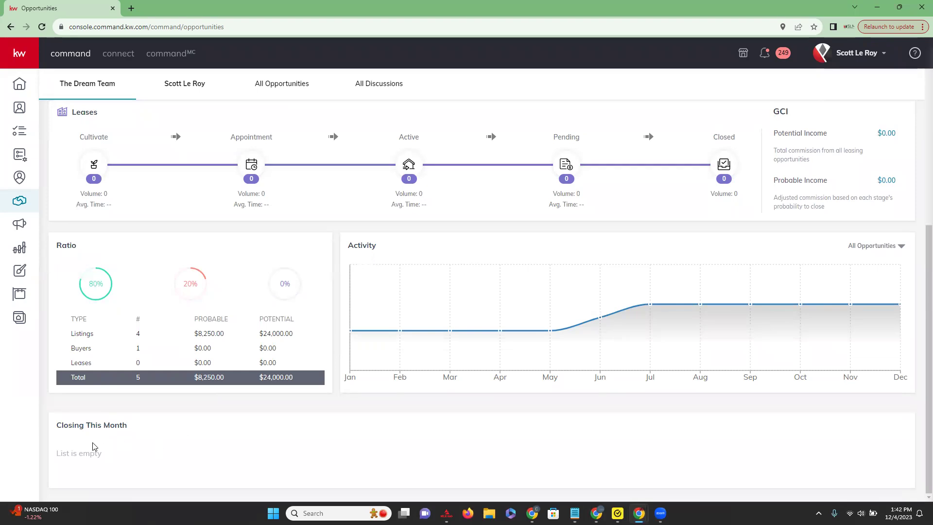
scroll(94, 446, "up", 6)
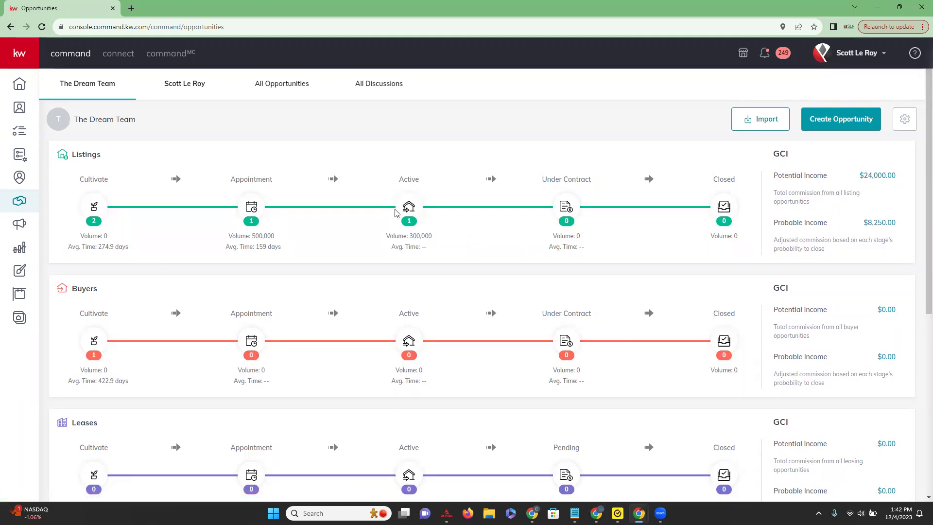
Open the Active phase of the team's Listings pipeline and view the details of its sample listing opportunity.
left_click(411, 208)
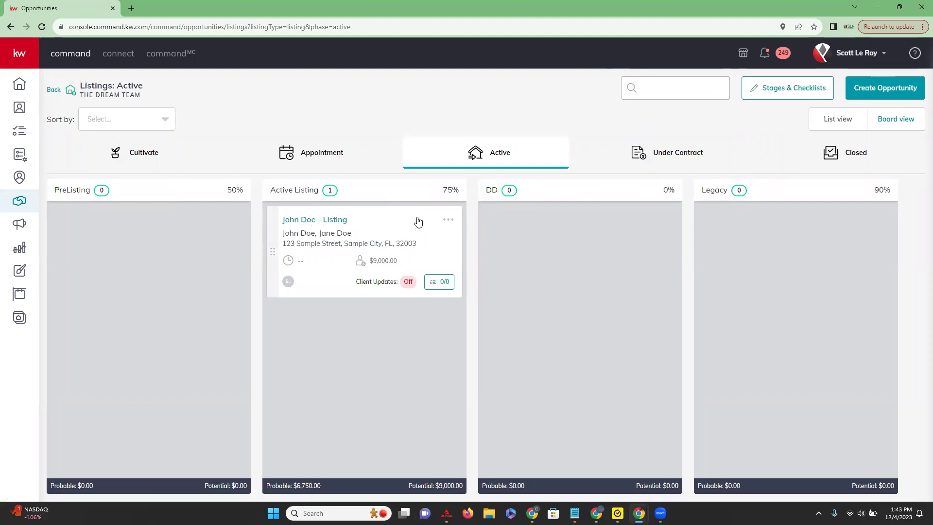
left_click(324, 223)
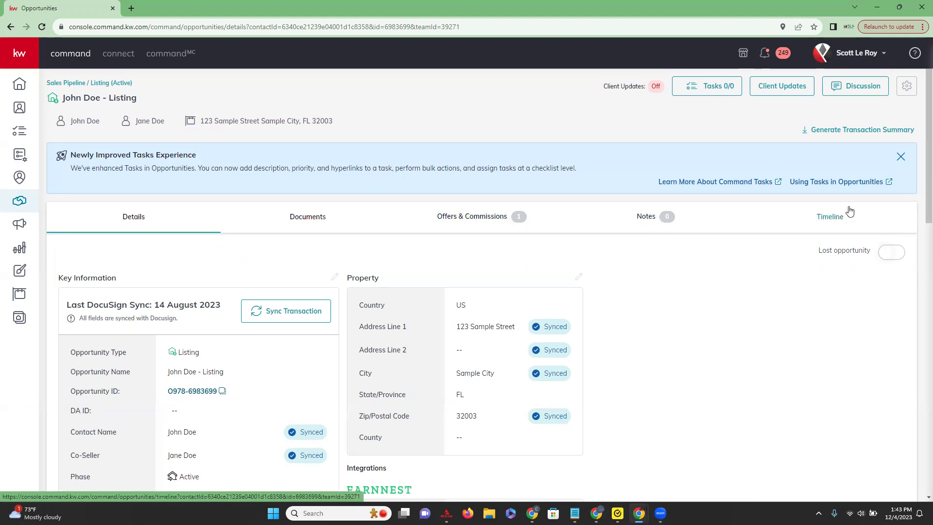
Review the sample listing's key information, property, dates, parties, financial and ownership details.
scroll(640, 349, "down", 9)
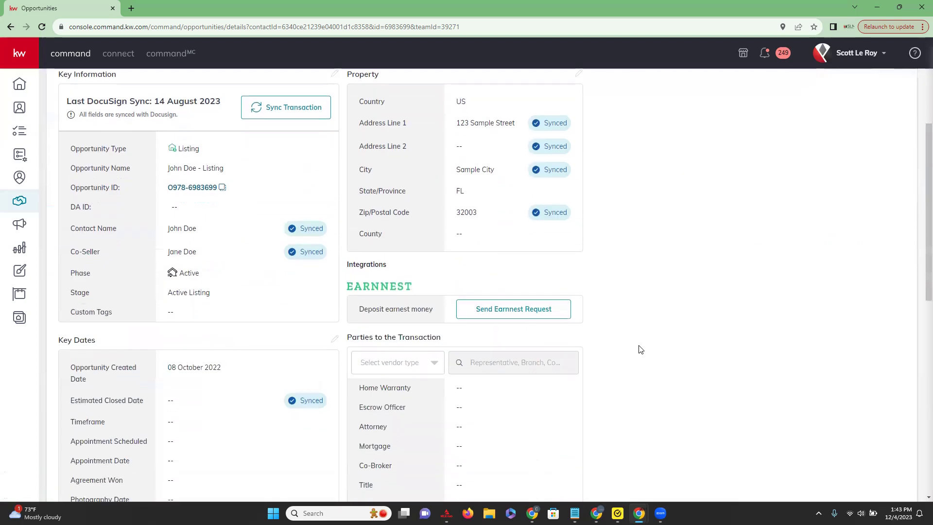
scroll(640, 349, "down", 5)
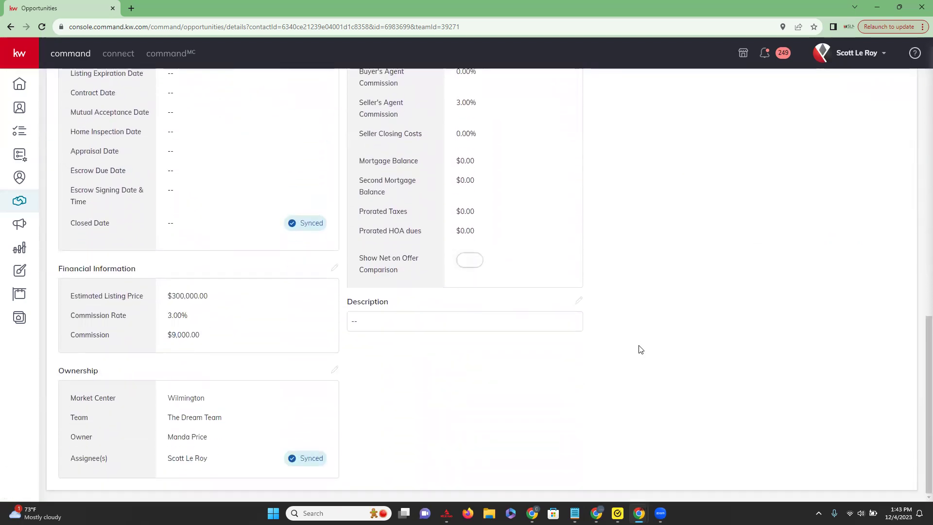
scroll(641, 349, "up", 14)
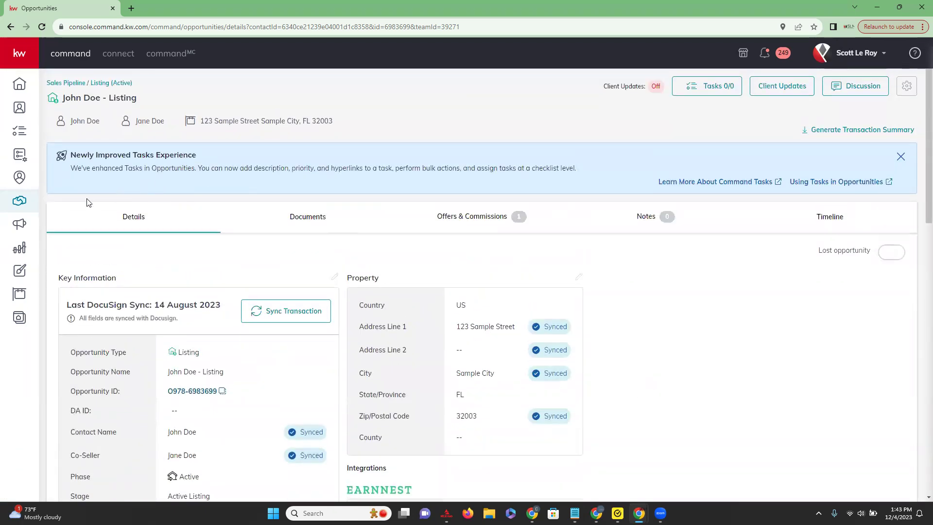
Open the Campaigns applet, look over its dashboard and the campaign types available for a new campaign, and dismiss the choices.
left_click(19, 231)
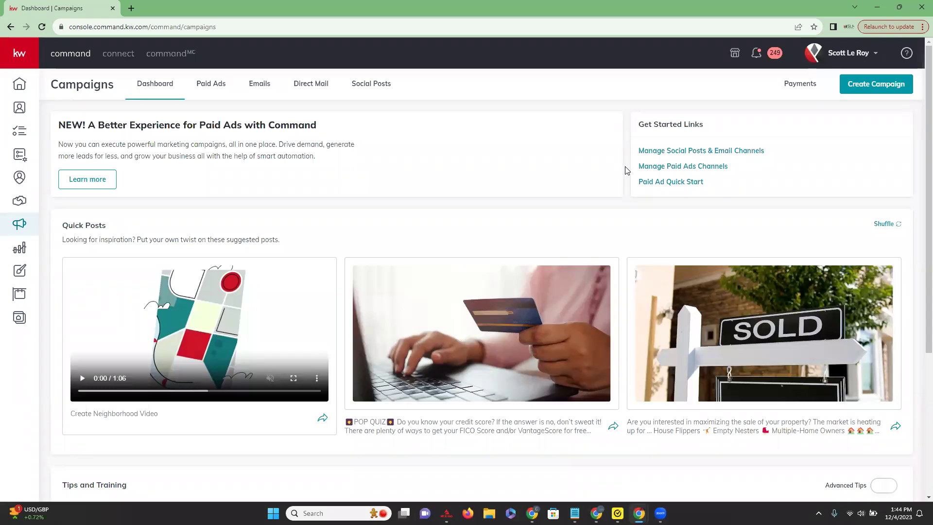
scroll(627, 171, "down", 1)
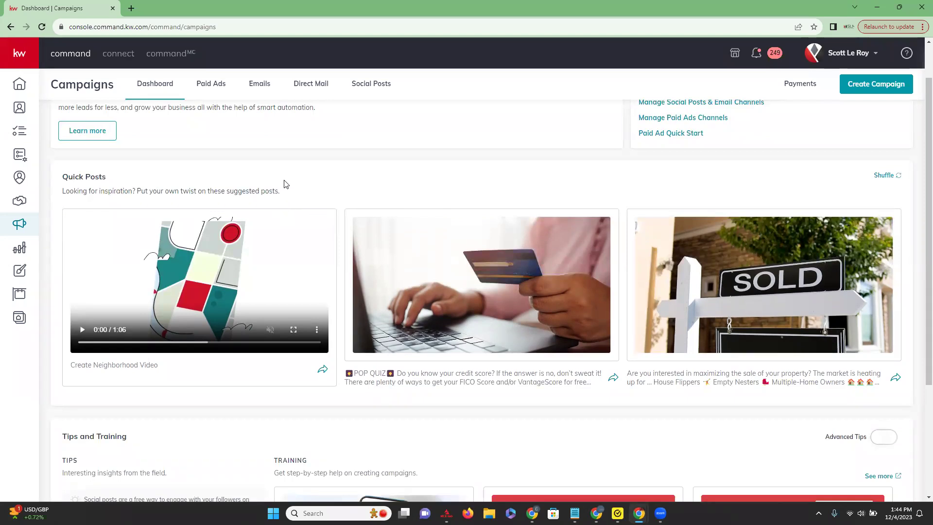
scroll(285, 184, "down", 3)
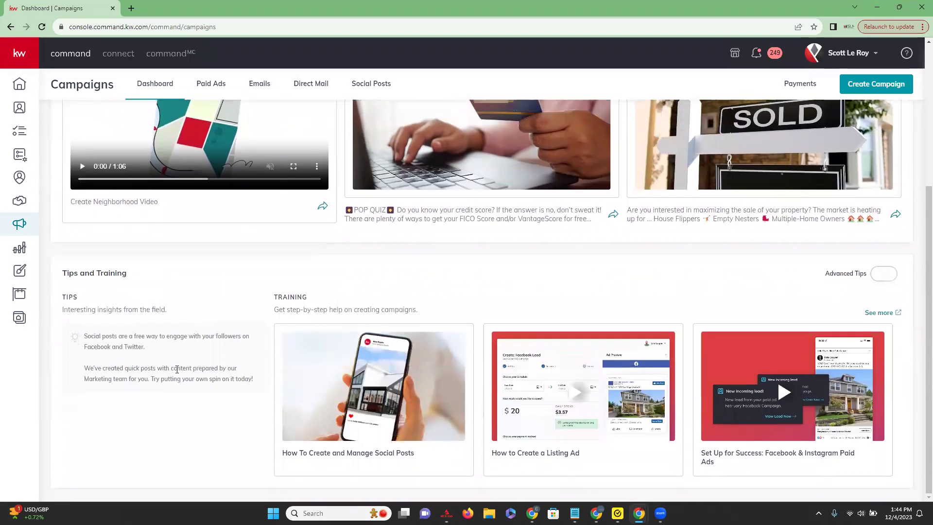
scroll(176, 411, "up", 4)
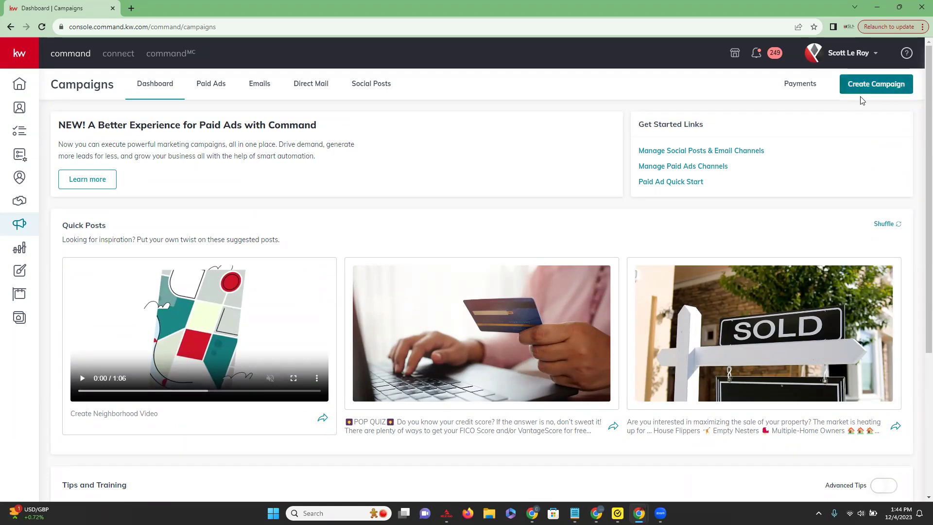
left_click(885, 86)
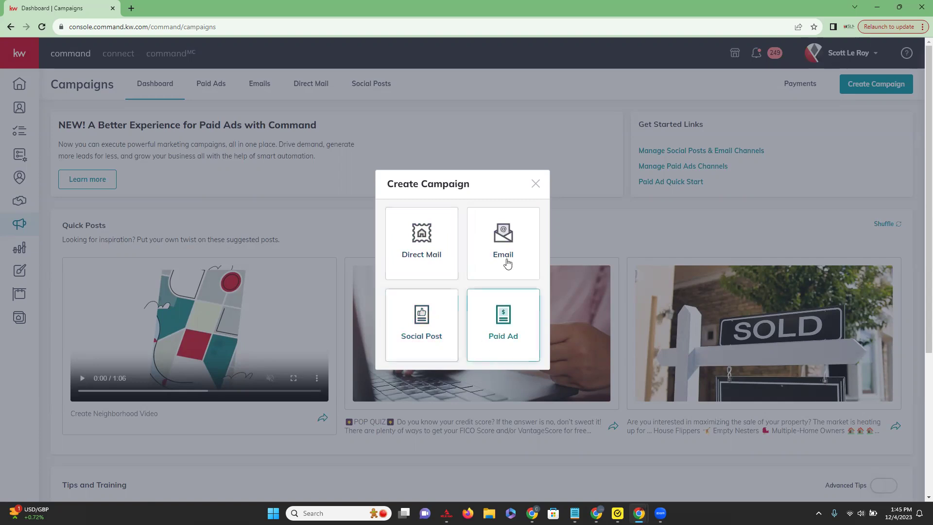
left_click(536, 184)
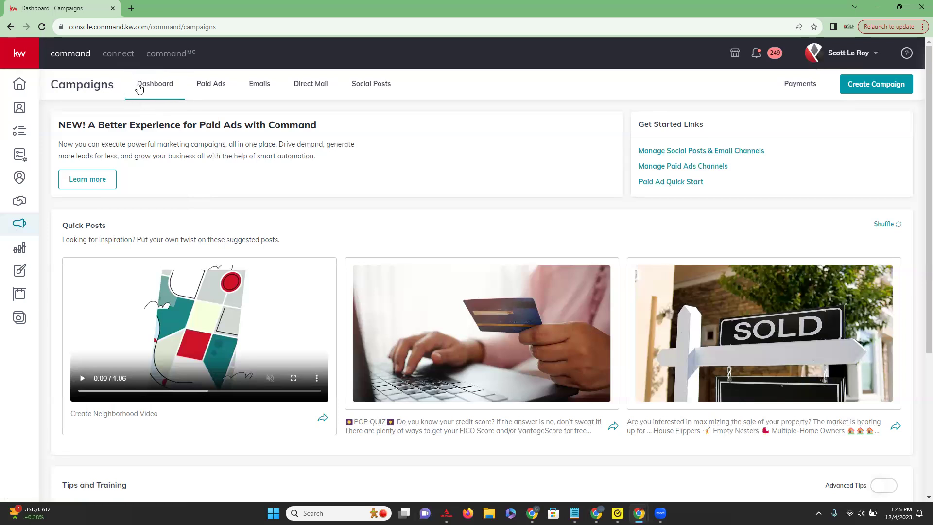
Review the Paid Ads campaigns page, including its ad management links, training videos and Legacy Paid Ad Campaigns.
left_click(221, 87)
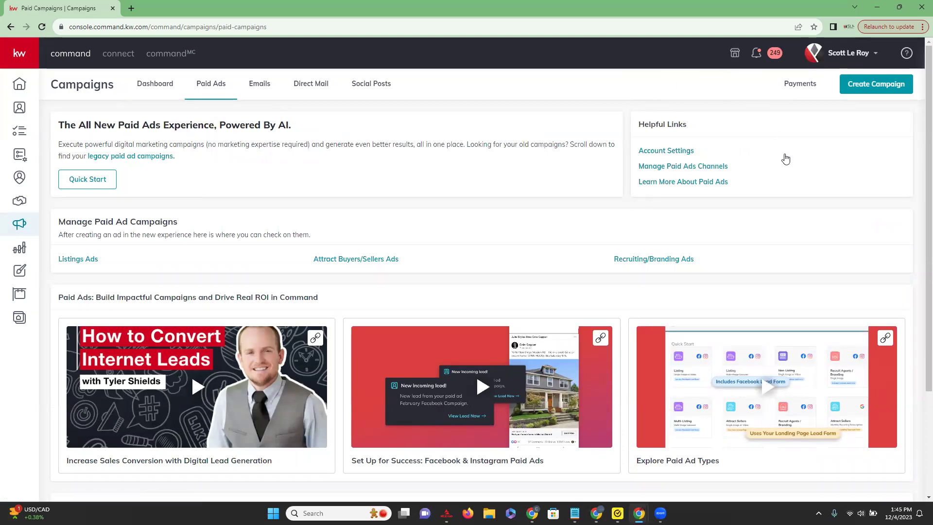
scroll(150, 244, "down", 1)
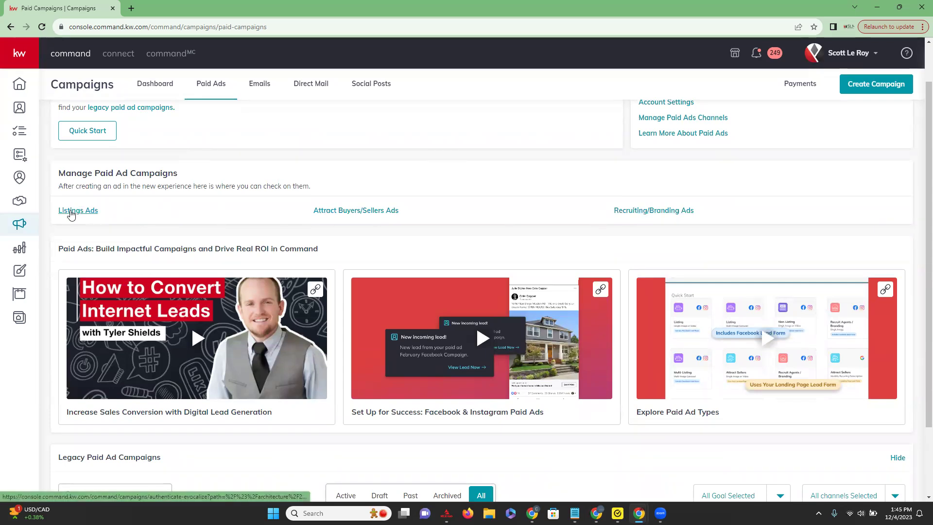
scroll(71, 214, "down", 1)
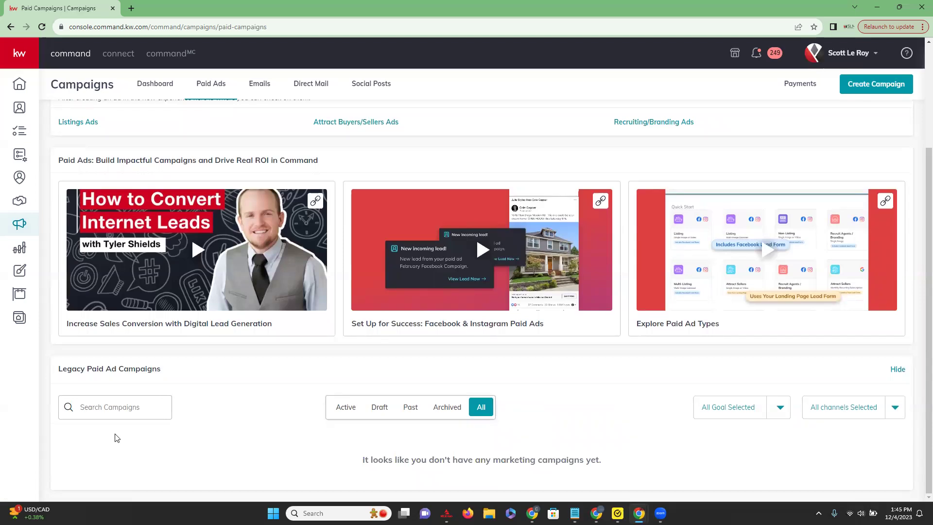
scroll(116, 437, "up", 3)
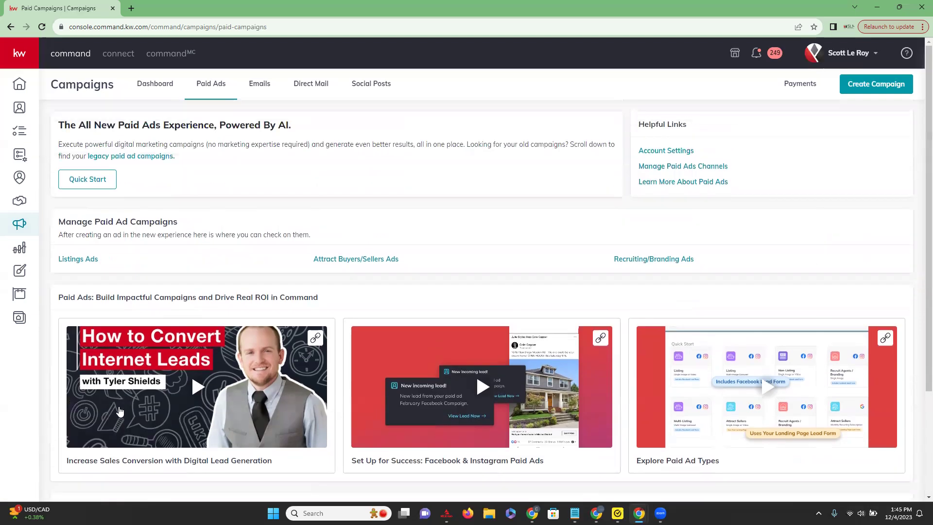
Look through the Emails, Direct Mail and Social Posts campaign pages and the Ad Spend Metrics under Payments.
left_click(259, 88)
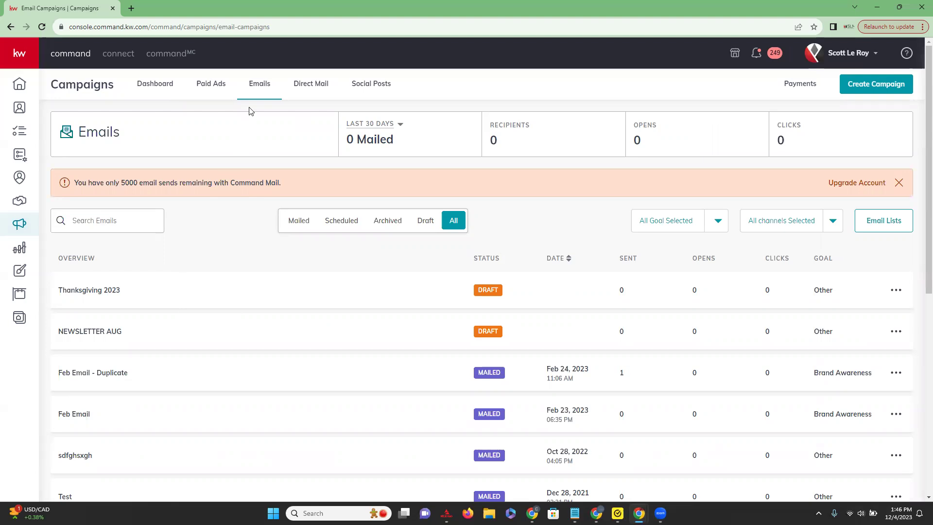
left_click(318, 87)
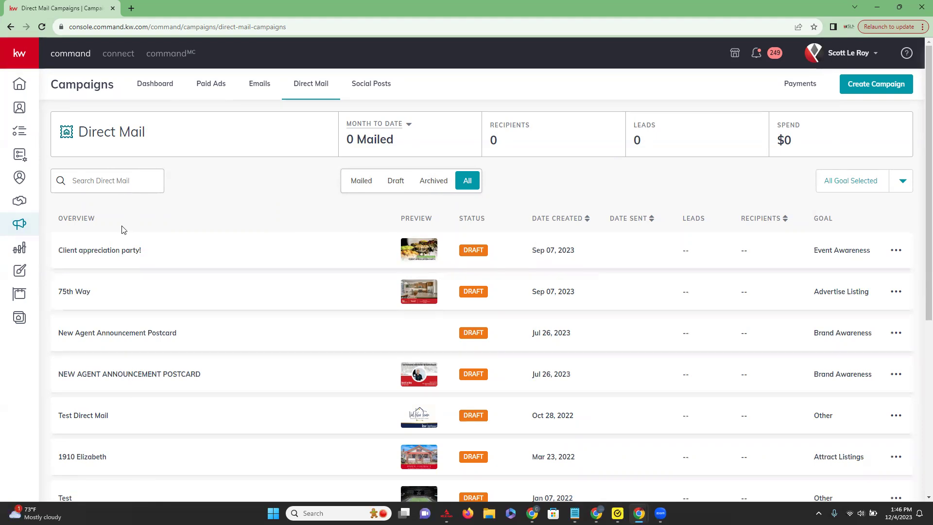
left_click(371, 85)
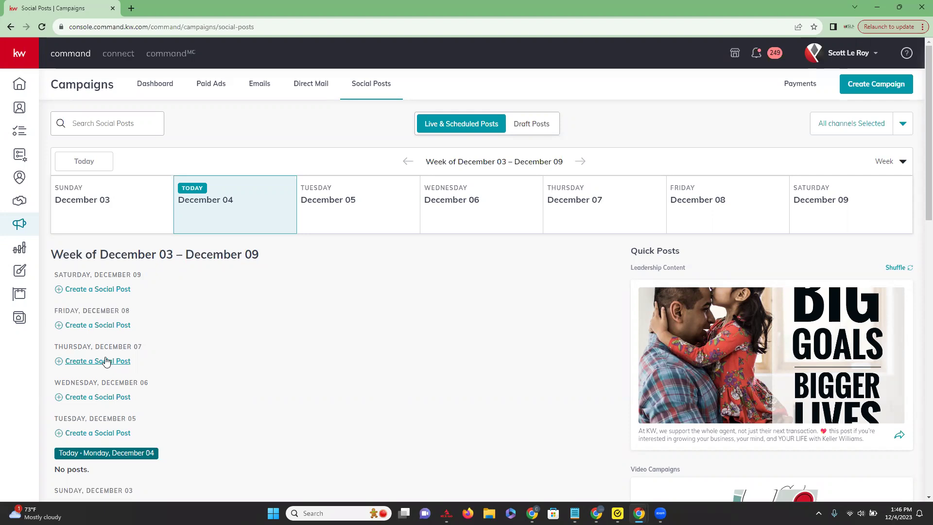
scroll(363, 315, "down", 5)
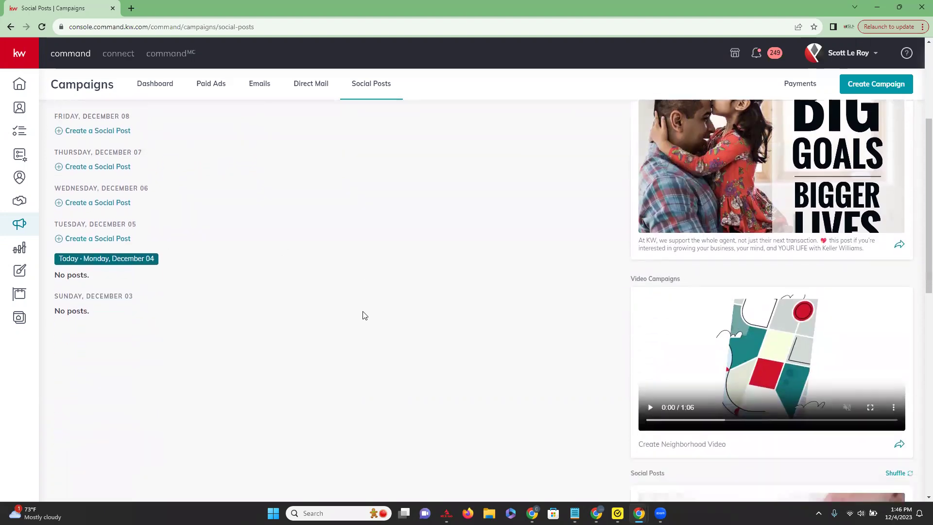
scroll(365, 316, "up", 5)
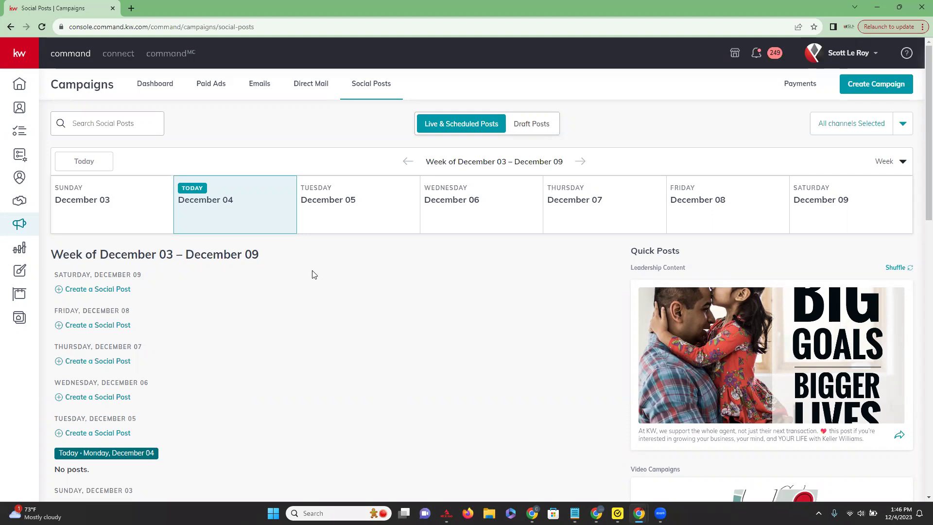
left_click(796, 88)
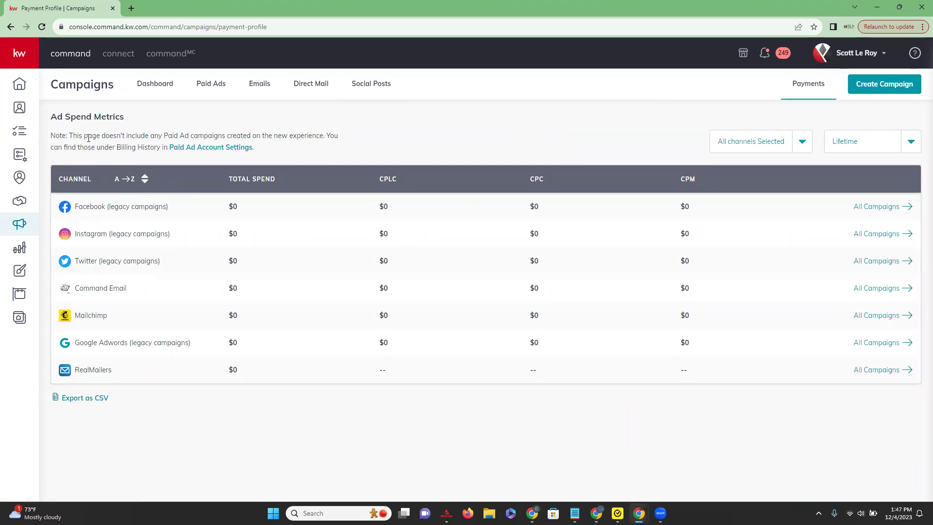
Open the Reports applet and review its dashboard's Database Overview, Database Health, Sources and Database Activity Score.
left_click(20, 253)
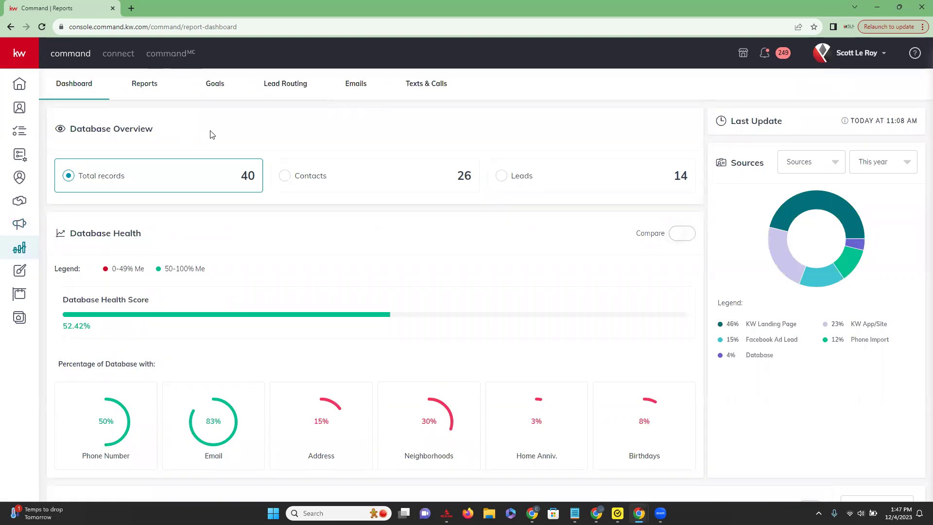
scroll(211, 134, "down", 1)
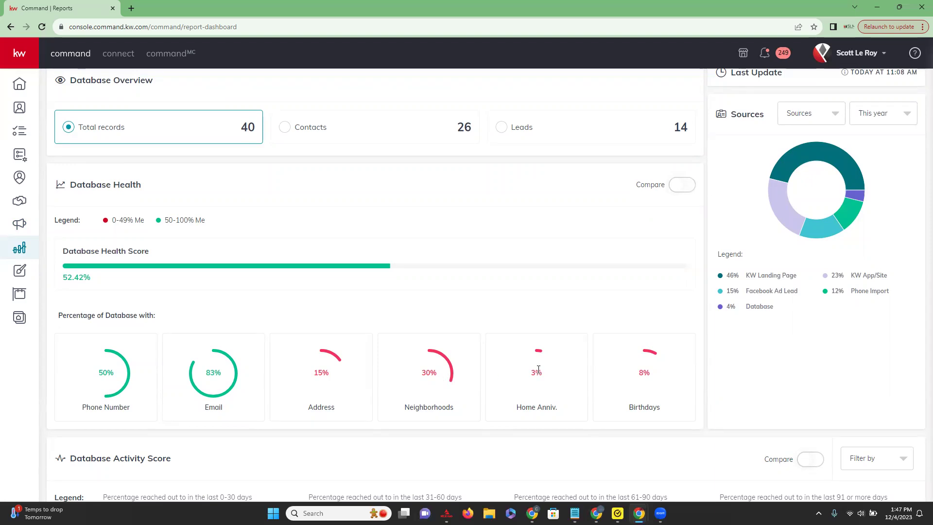
scroll(537, 370, "up", 1)
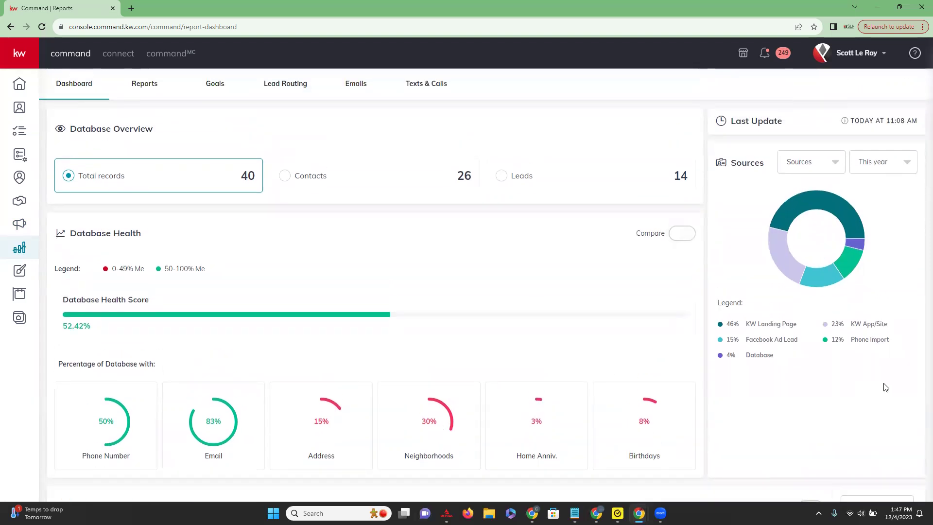
mouse_move(858, 272)
scroll(811, 304, "down", 3)
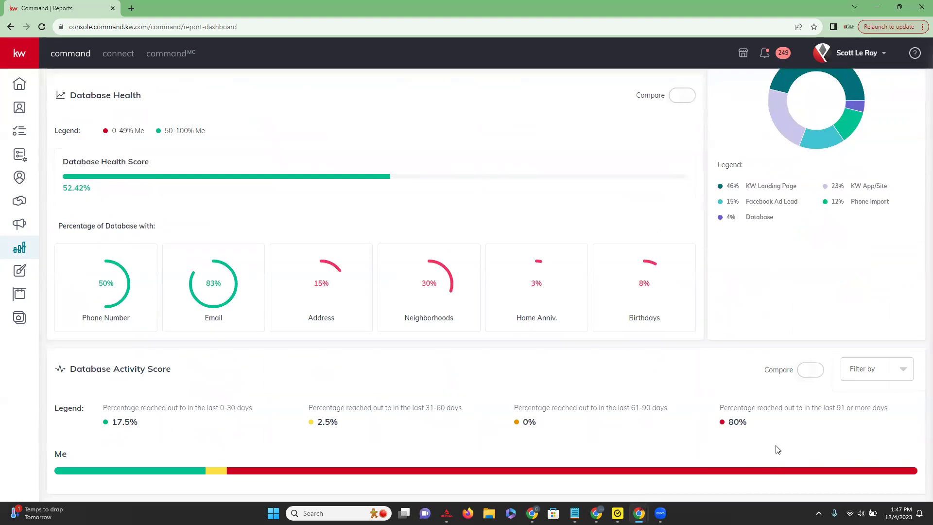
scroll(695, 441, "up", 3)
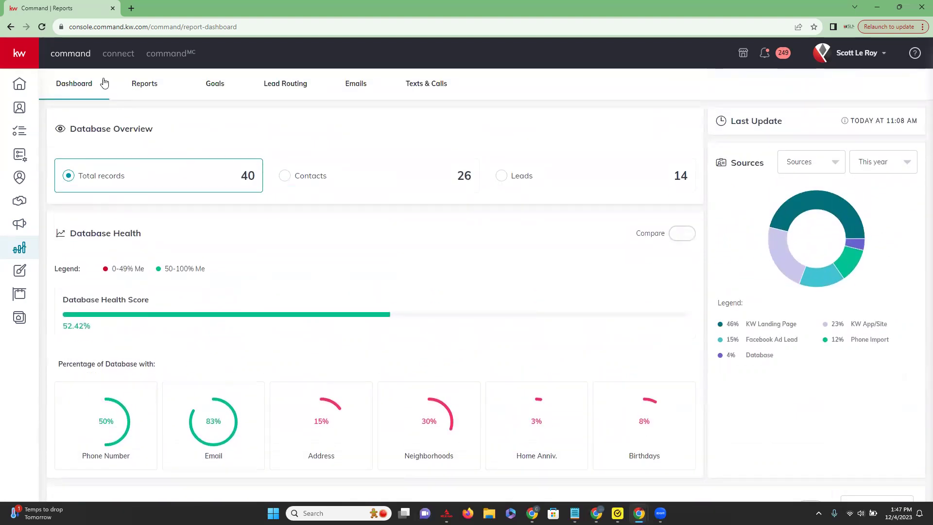
View the available report types and review the Opportunities Report's listing and buyer overviews.
left_click(151, 88)
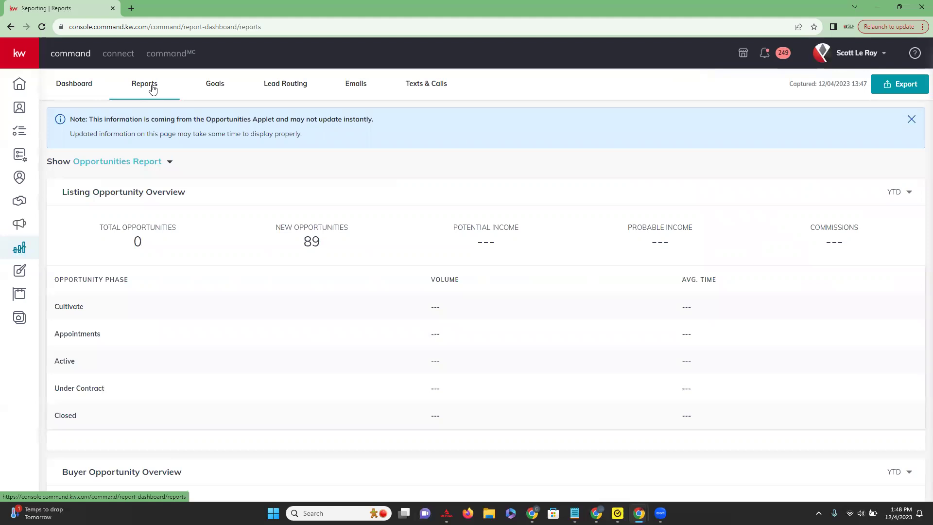
left_click(167, 168)
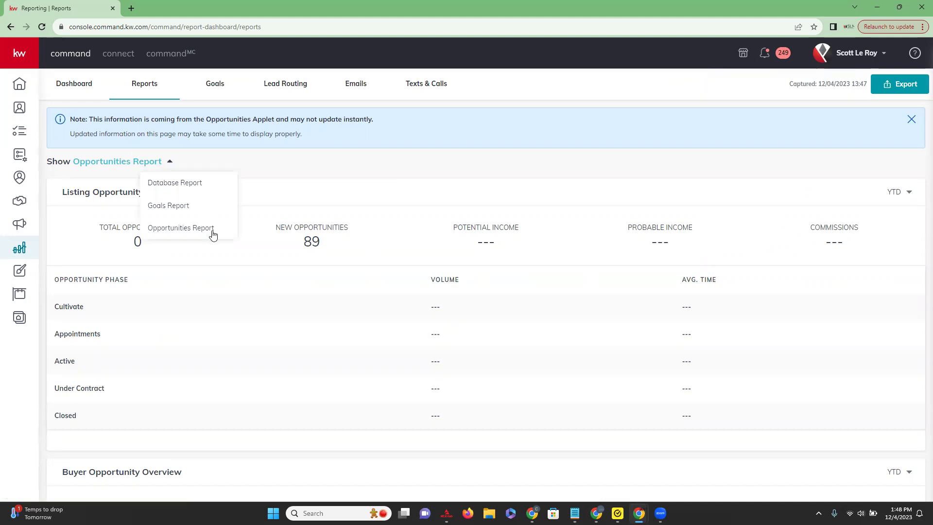
left_click(266, 171)
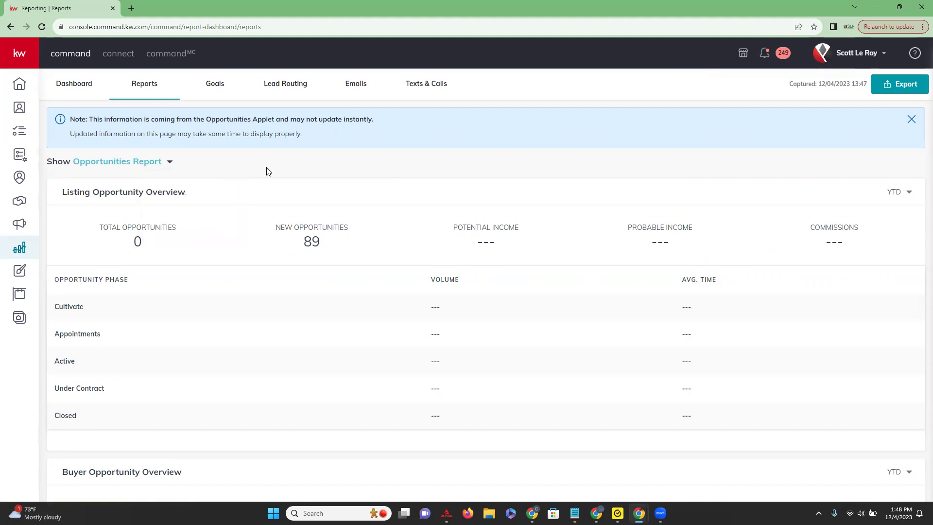
scroll(77, 162, "down", 2)
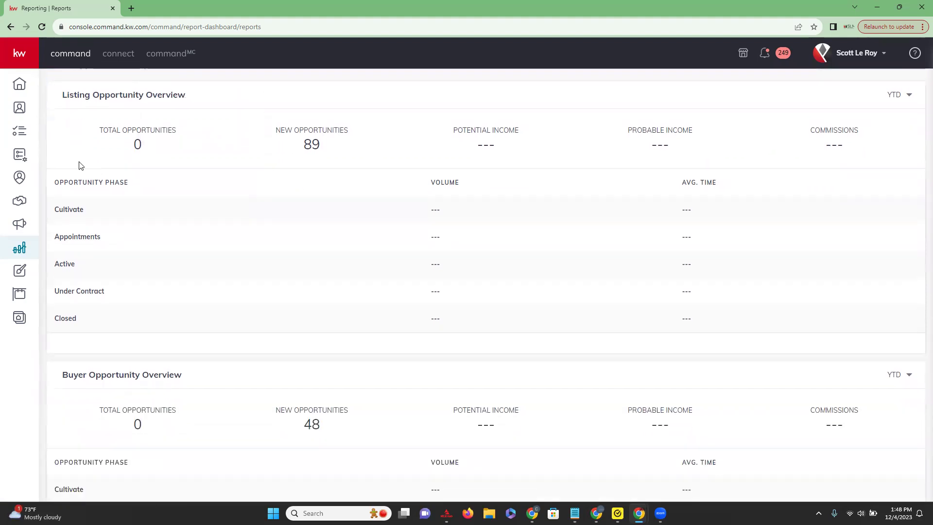
scroll(503, 249, "down", 3)
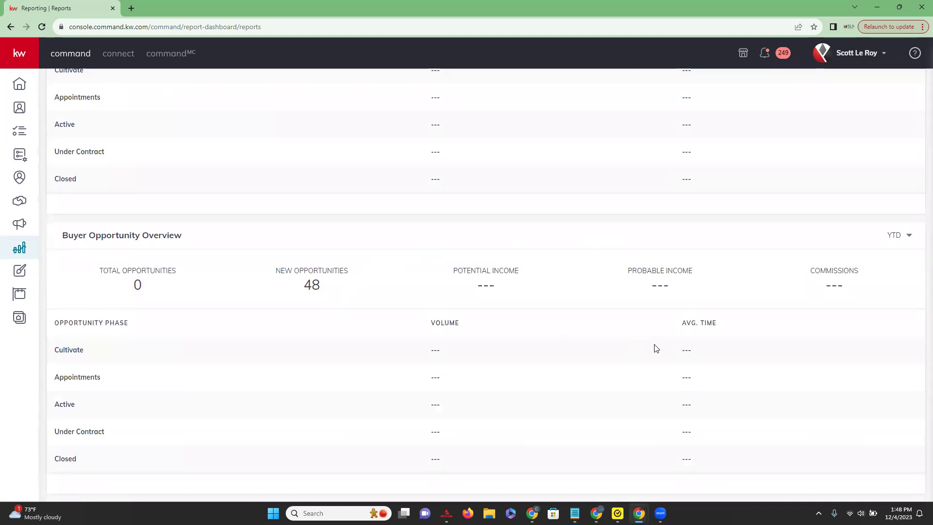
scroll(732, 357, "up", 5)
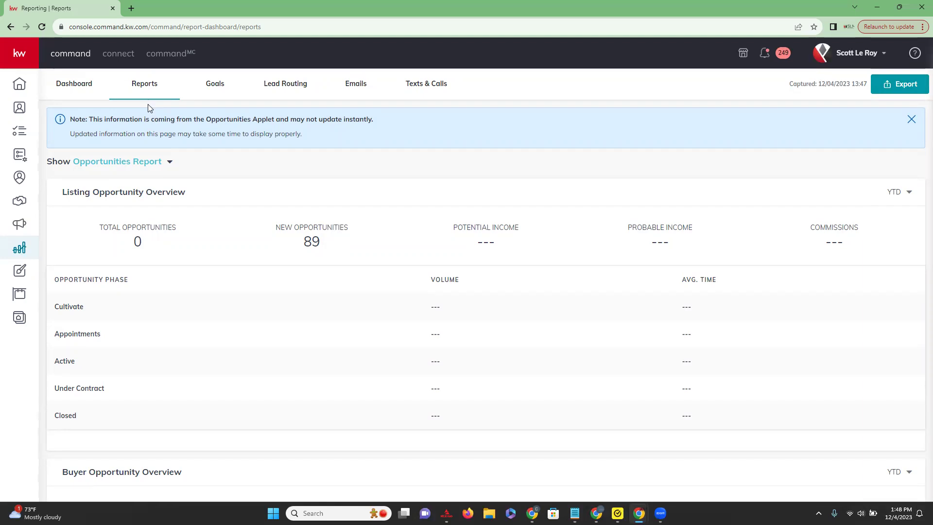
Review the 2023 Goals page with its Goals vs. Actual, Profit Tracker and breakdown sections.
left_click(219, 91)
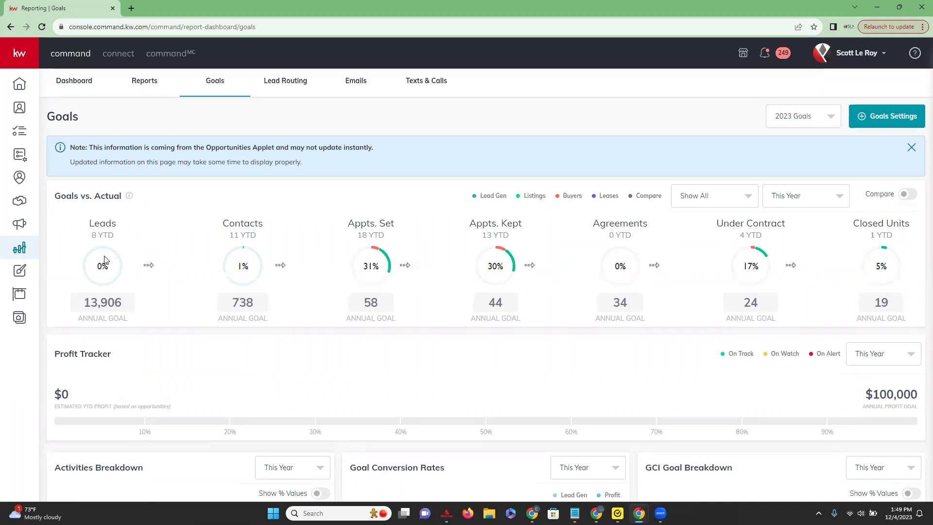
scroll(104, 261, "down", 5)
scroll(104, 260, "up", 5)
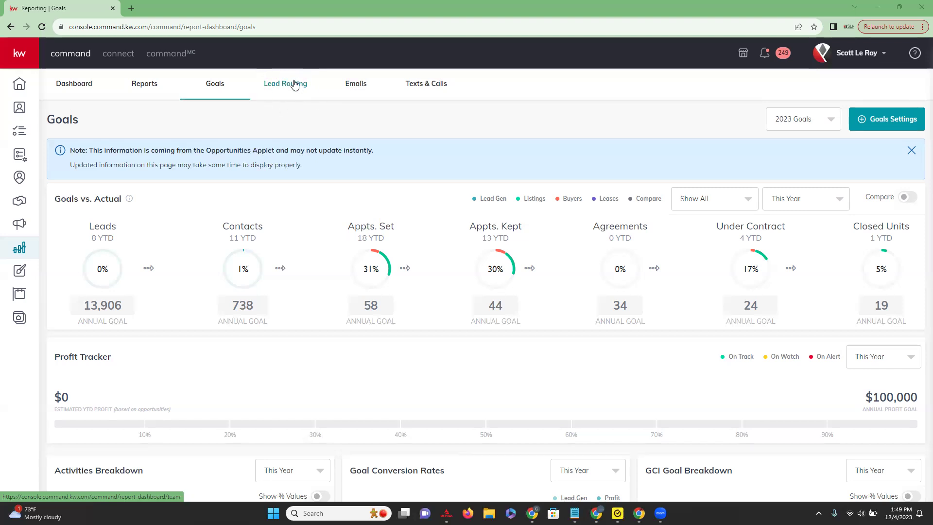
Review the Email Metrics for Dec 2023, including delivery and reputation, and view the Texts & Calls message metrics.
left_click(361, 87)
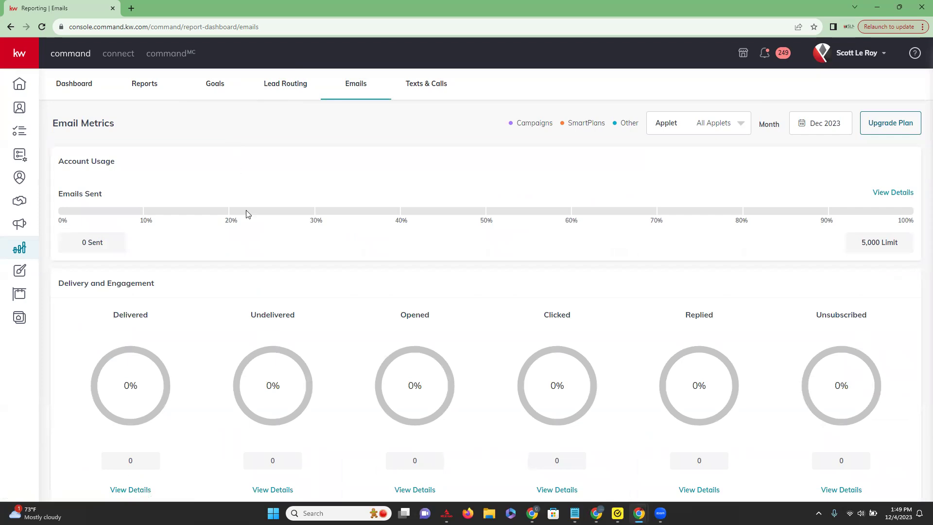
scroll(256, 260, "down", 4)
scroll(258, 258, "up", 4)
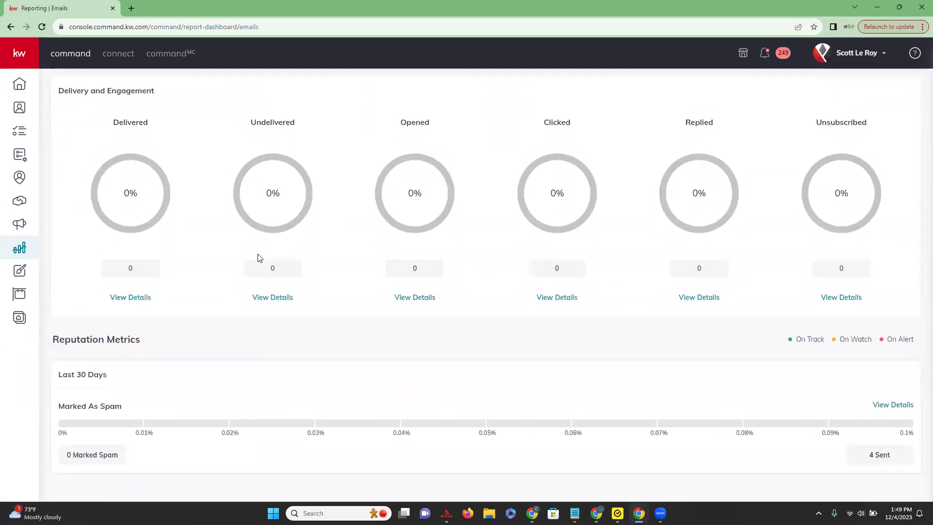
left_click(423, 92)
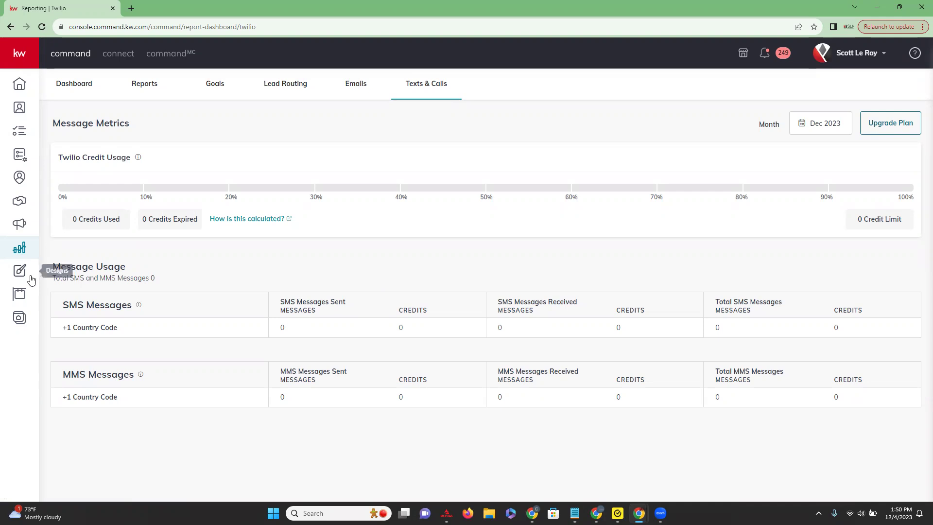
View the saved designs in the Designs applet and the My Listings page of the Listings applet.
left_click(20, 272)
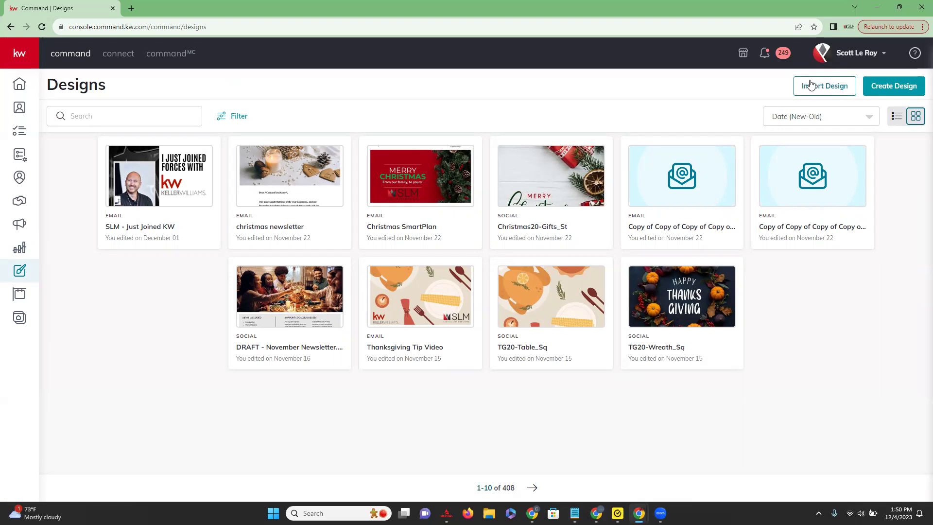
left_click(907, 90)
left_click(19, 293)
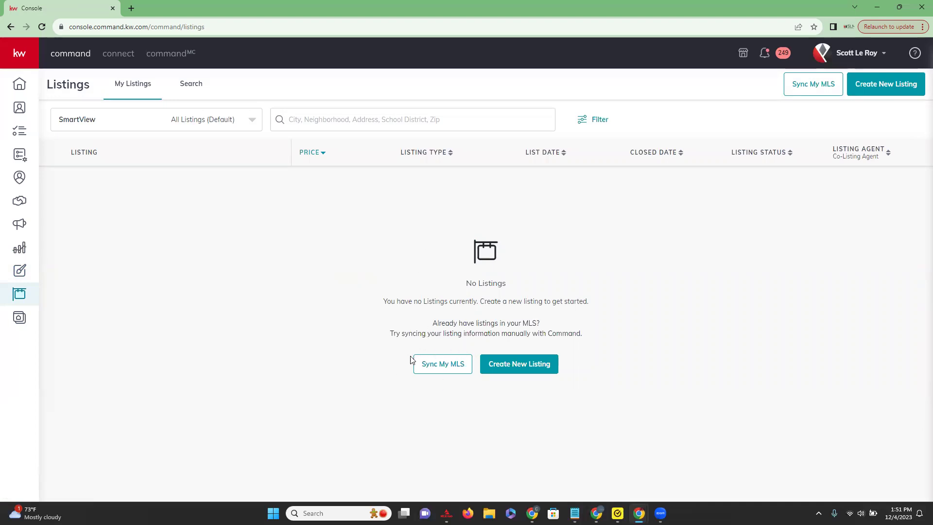
Start an MLS listings sync and search for a listing to claim by its listing address.
left_click(442, 366)
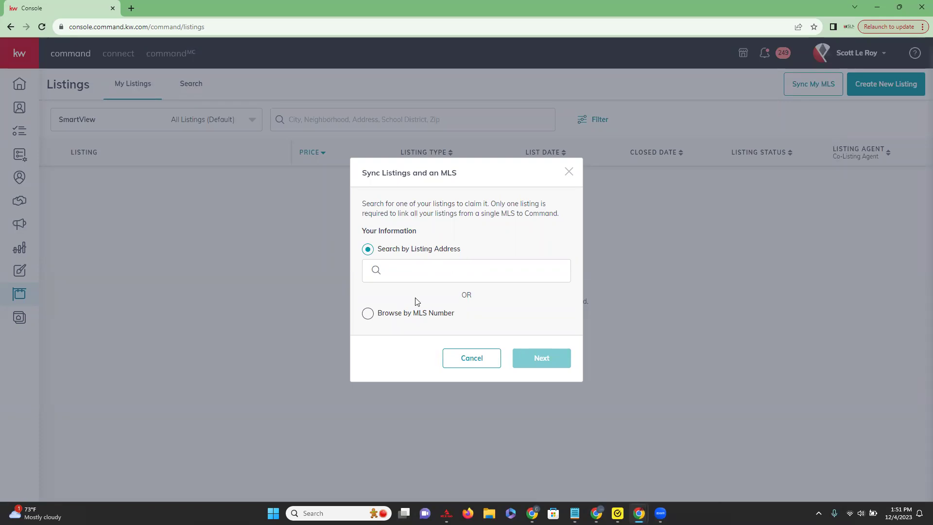
left_click(395, 269)
type("123")
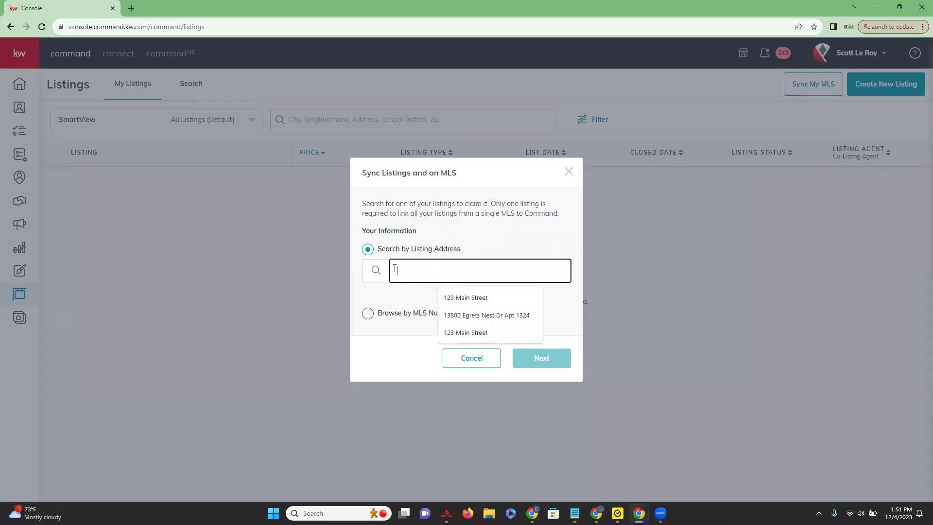
left_click(475, 297)
left_click(541, 358)
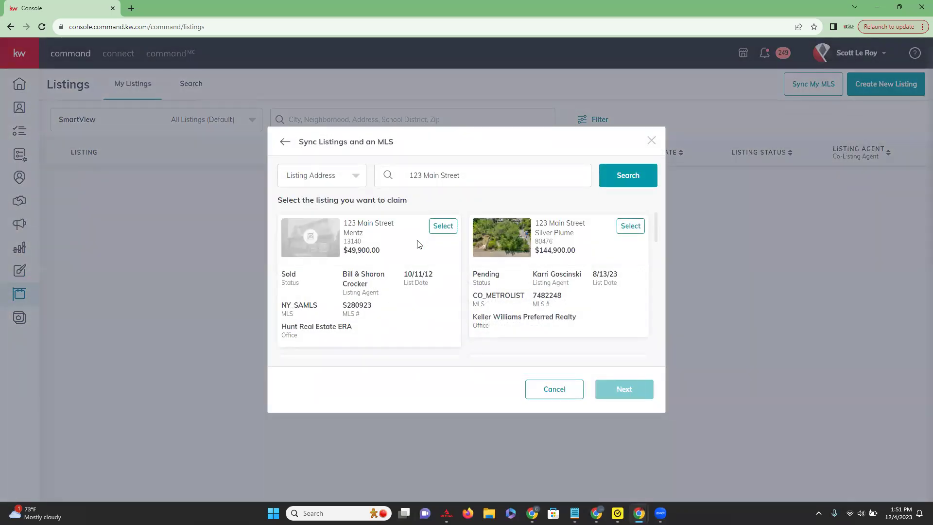
Select the pending Silver Plume listing to claim, view the listing agent role options, and close the sync without submitting it.
scroll(418, 258, "down", 1)
scroll(419, 268, "up", 1)
left_click(632, 228)
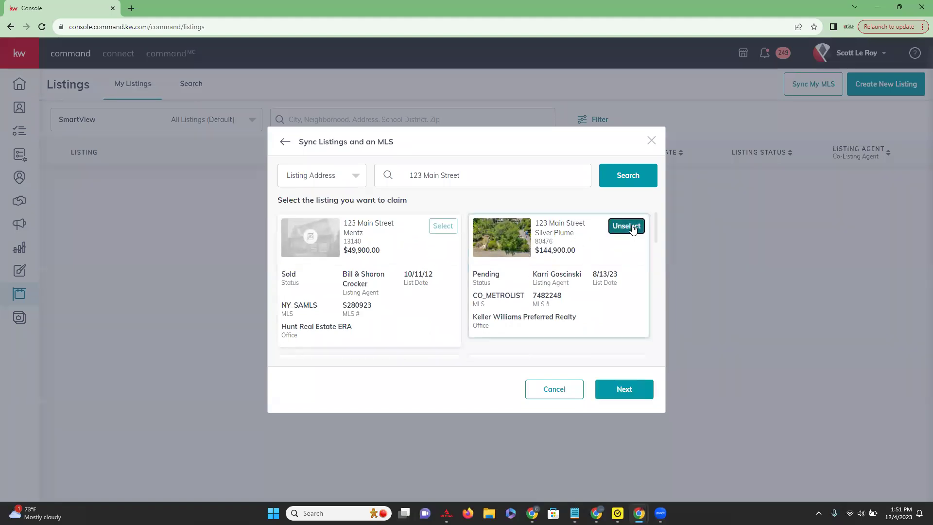
left_click(621, 389)
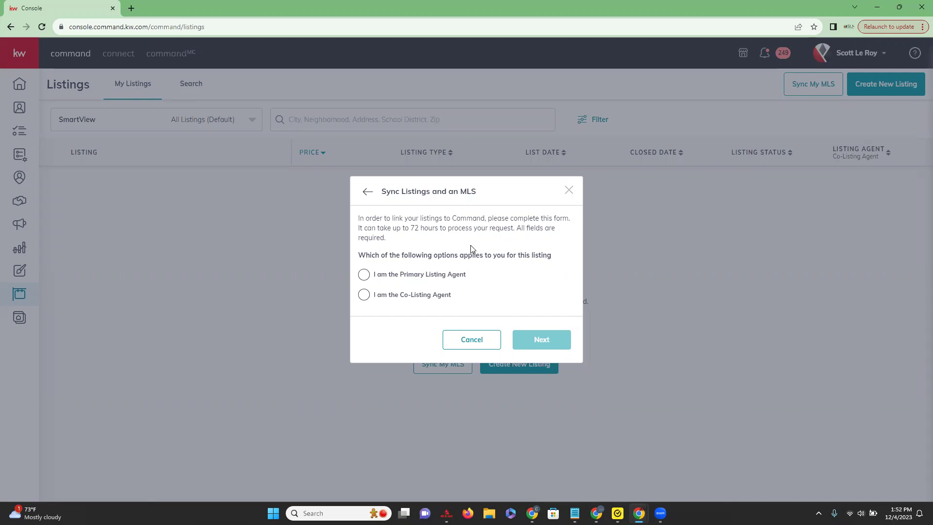
left_click(576, 192)
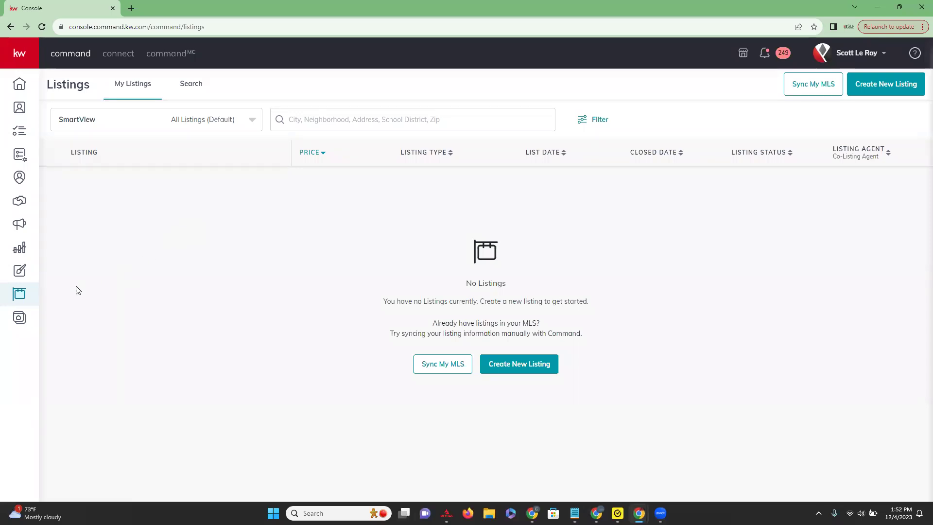
Open the Consumer applet and review the submitted testimonials and the Collections page.
left_click(21, 321)
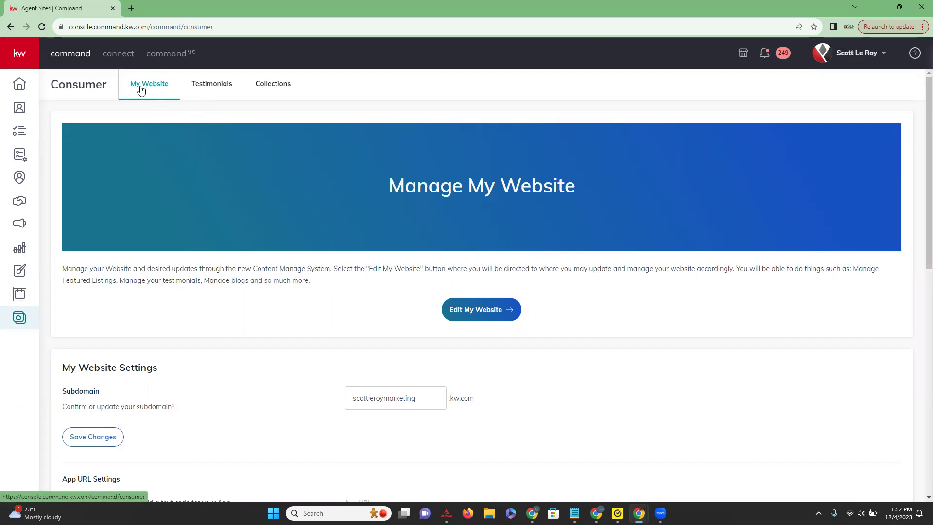
left_click(208, 88)
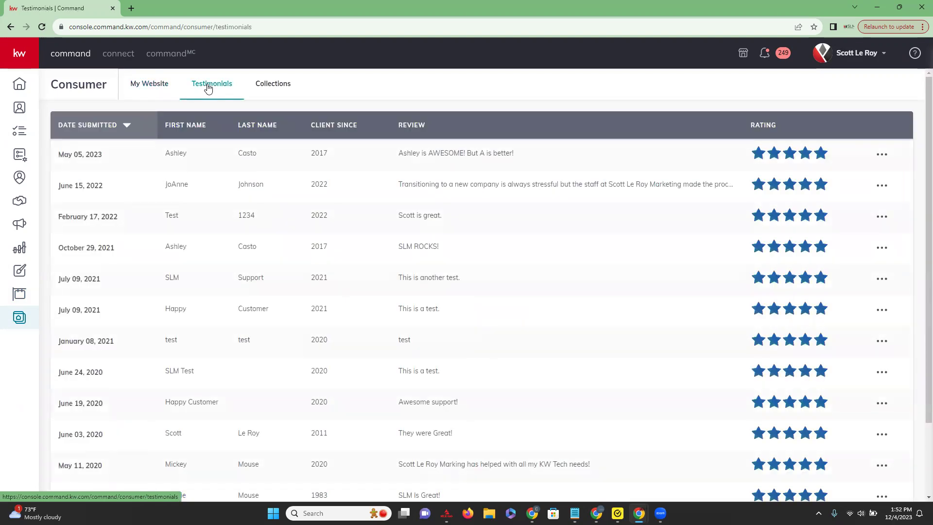
scroll(495, 165, "down", 3)
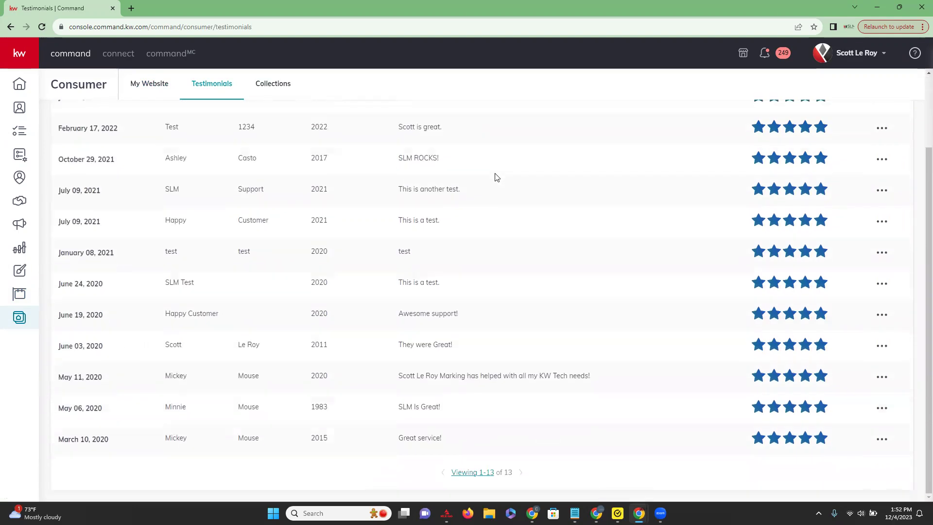
scroll(496, 177, "up", 3)
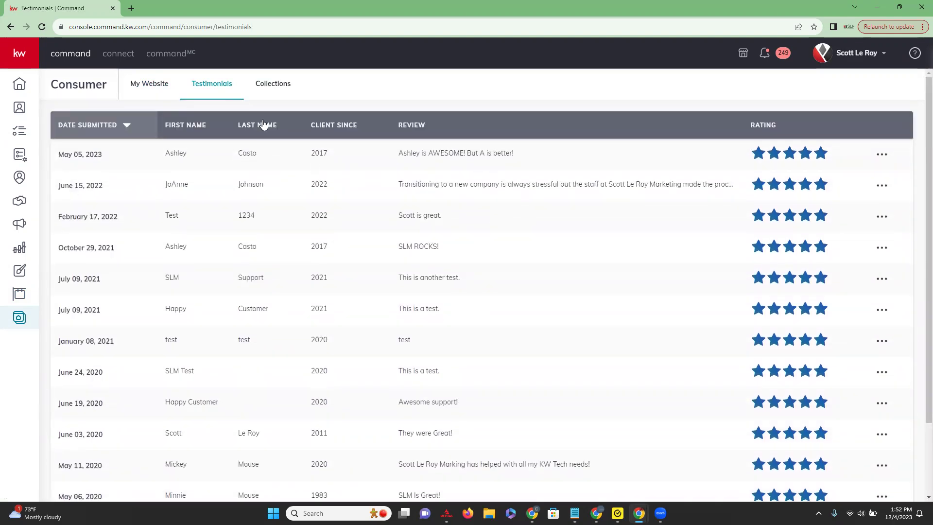
left_click(271, 90)
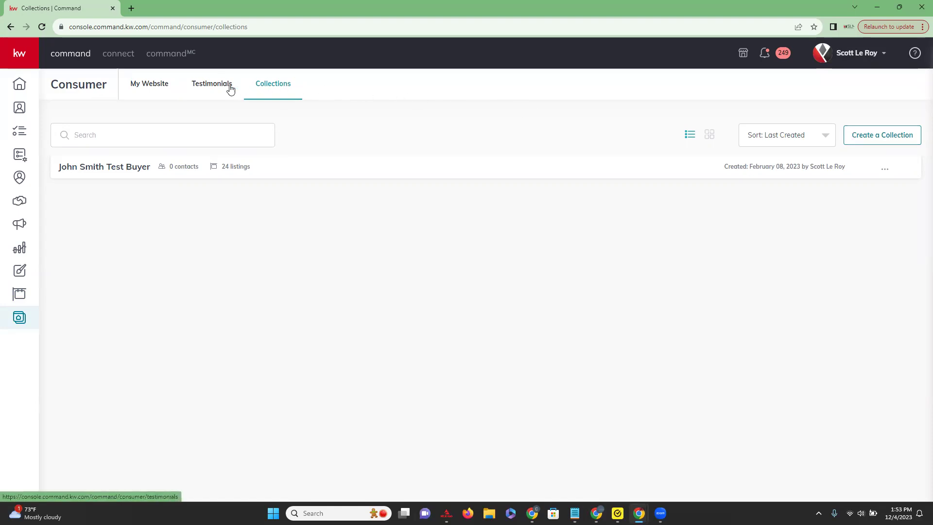
Review the My Website settings, including the subdomain, App URL, display preferences and forced registration property limits.
left_click(141, 84)
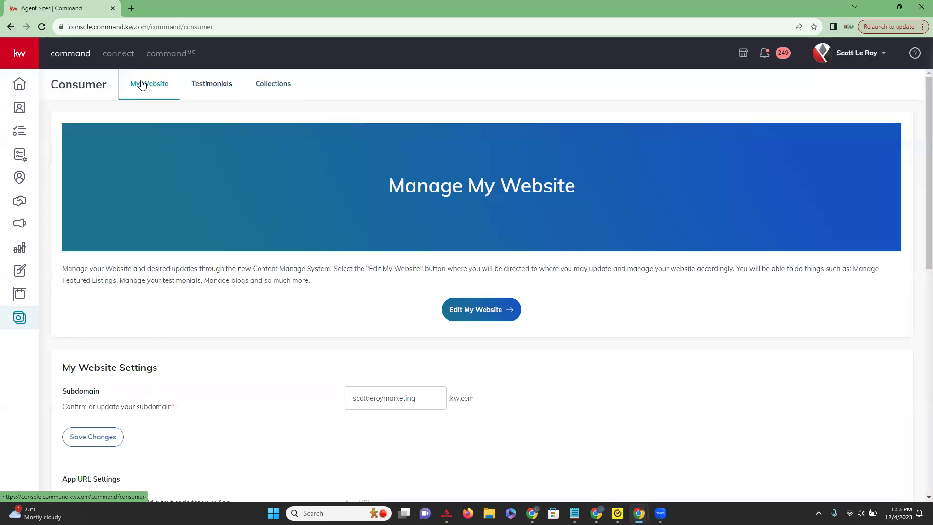
scroll(364, 221, "down", 1)
scroll(364, 221, "down", 3)
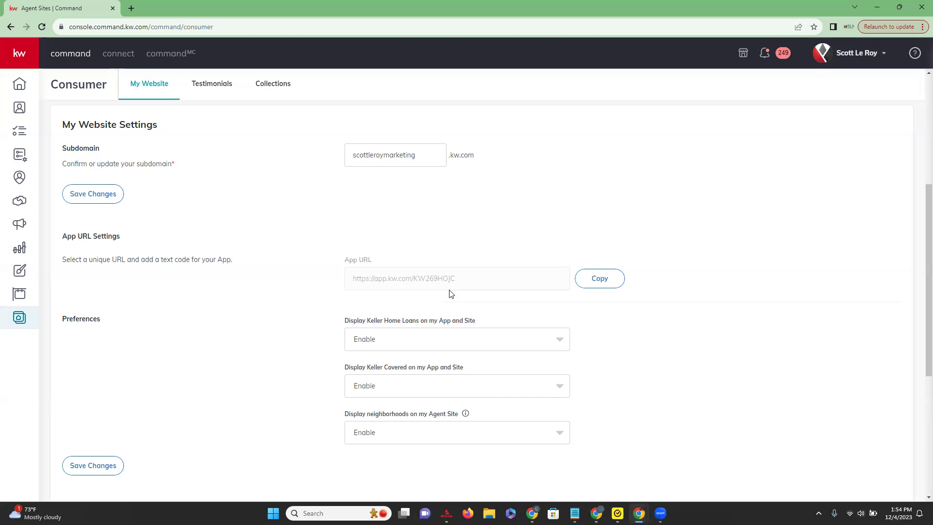
scroll(449, 293, "down", 3)
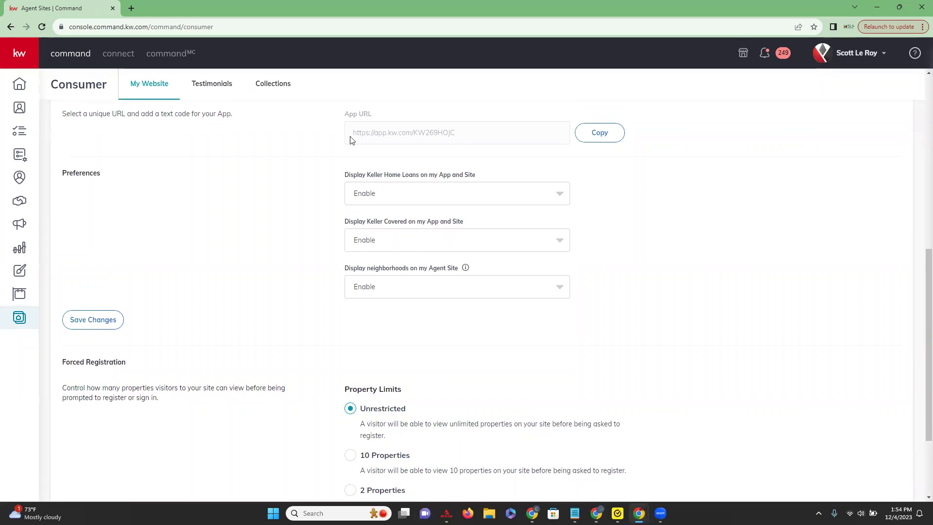
scroll(346, 261, "down", 3)
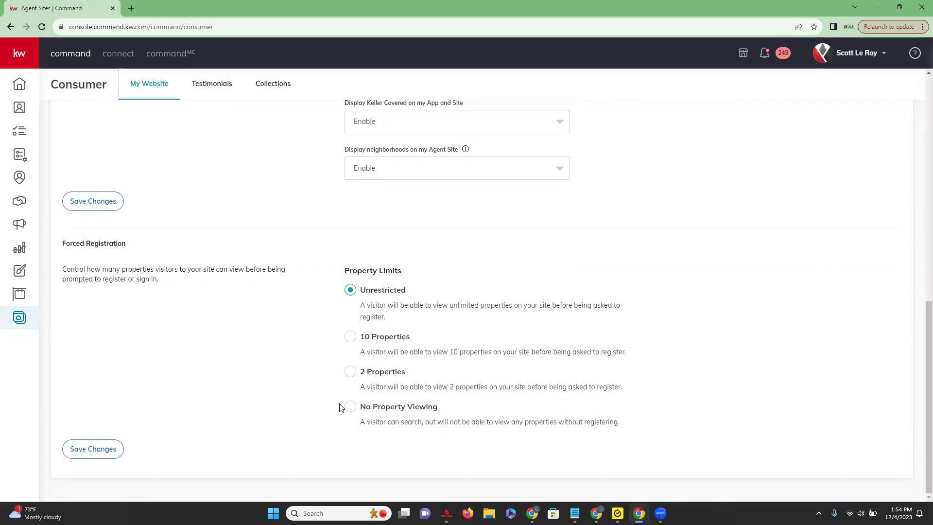
scroll(339, 407, "up", 8)
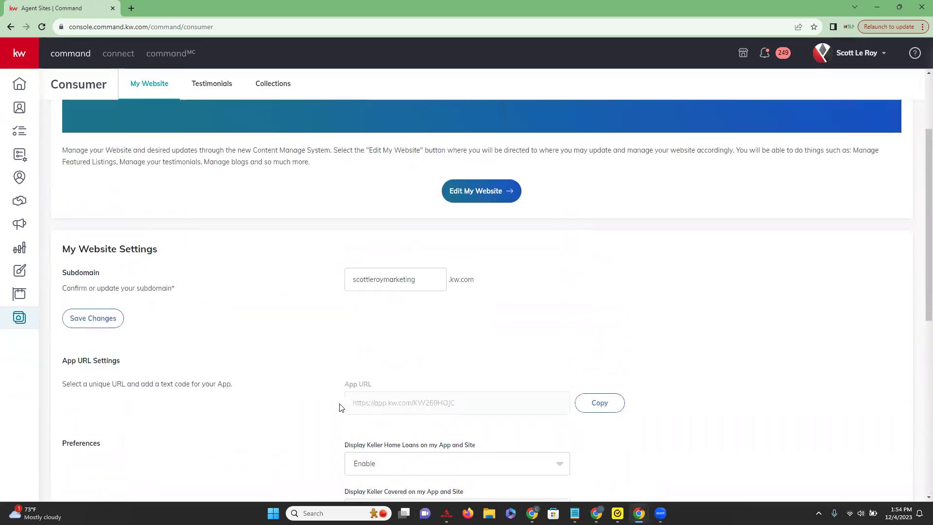
scroll(340, 407, "up", 3)
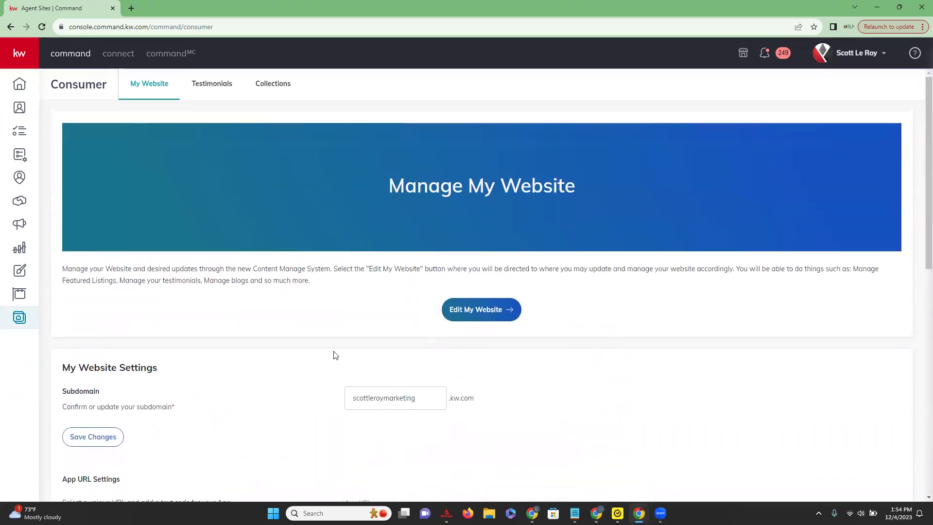
Open the website editor and load the Homepage for editing, reviewing its sections and preview.
left_click(489, 308)
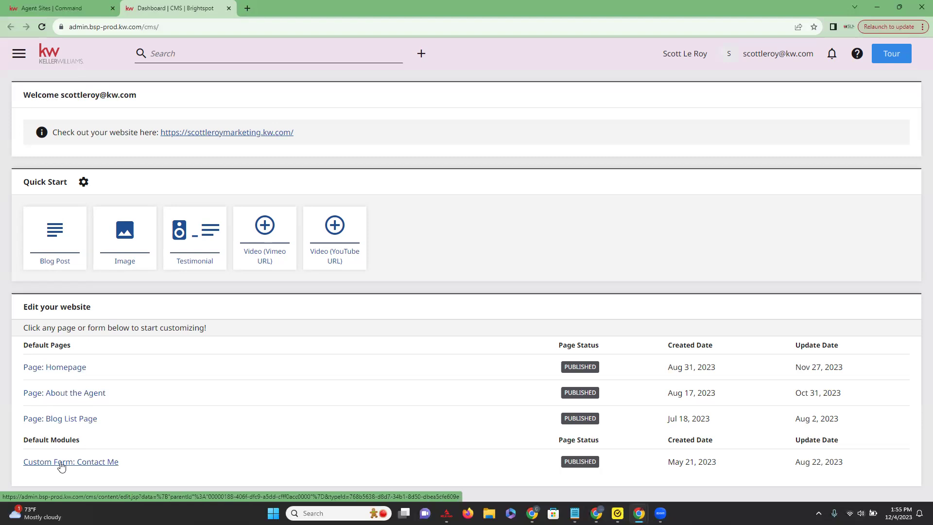
left_click(51, 368)
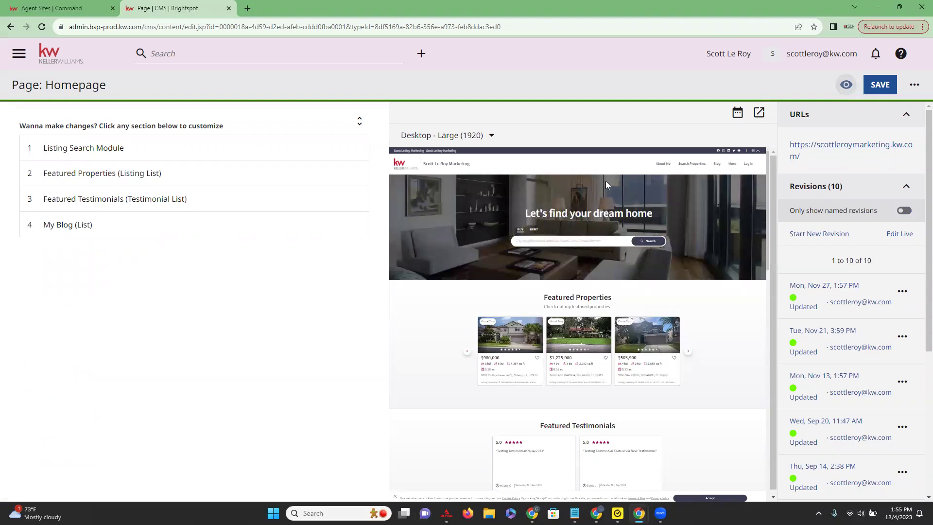
scroll(610, 338, "down", 2)
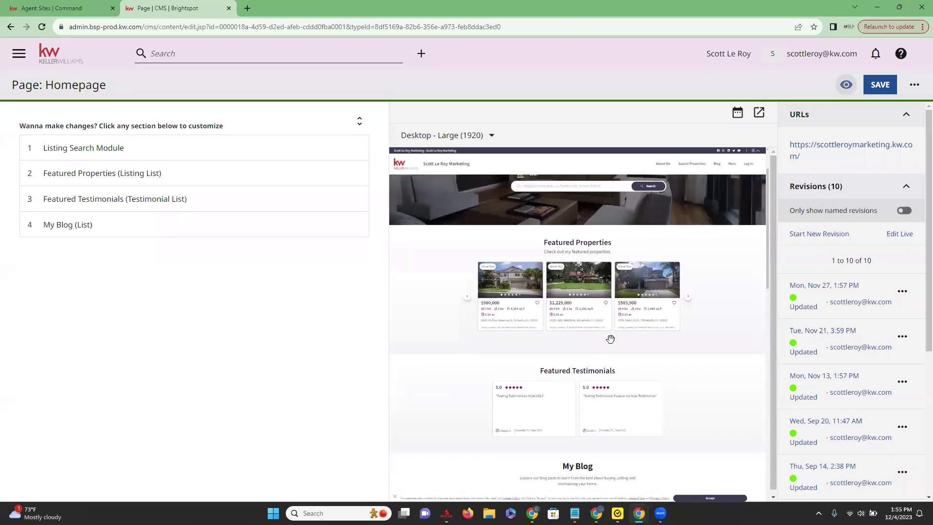
scroll(612, 344, "up", 2)
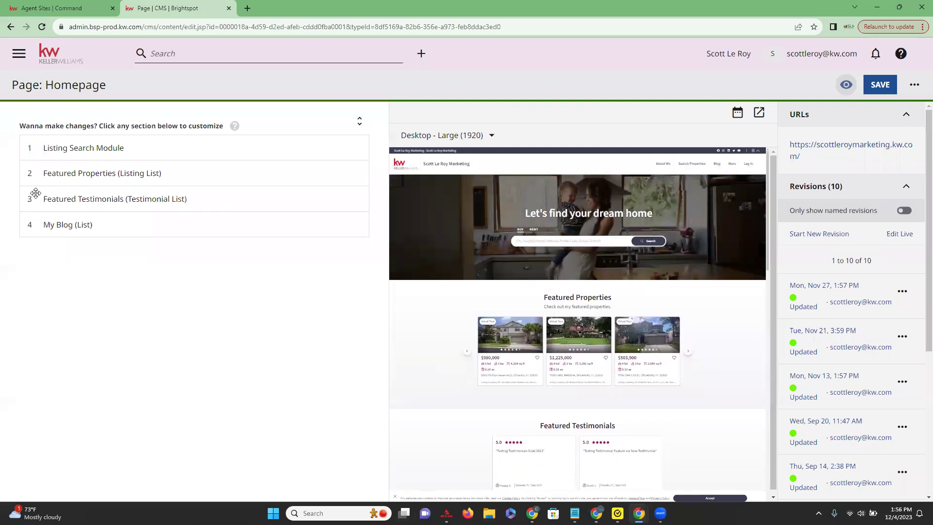
Expand the homepage's Featured Testimonials section, review its display, item stream and featured testimonial settings, and save the page.
left_click_drag(44, 197, 43, 196)
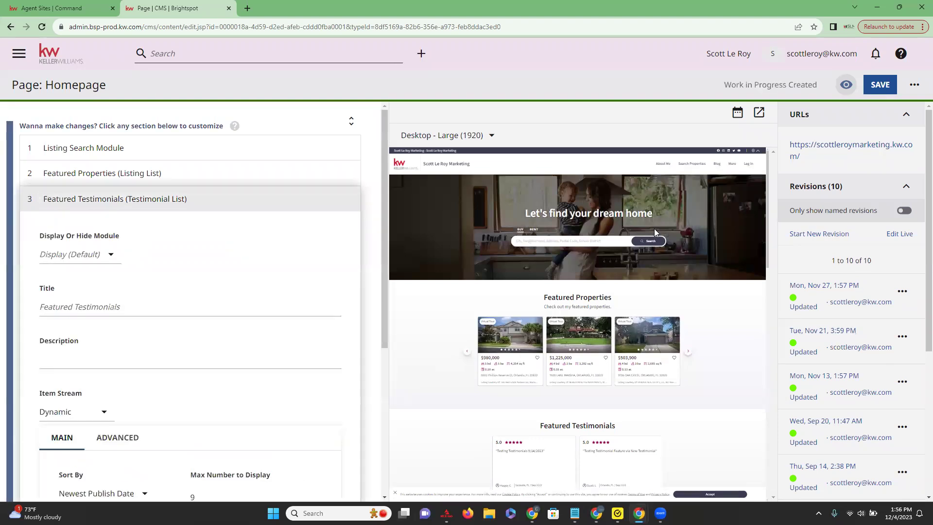
scroll(654, 228, "down", 2)
scroll(660, 272, "down", 2)
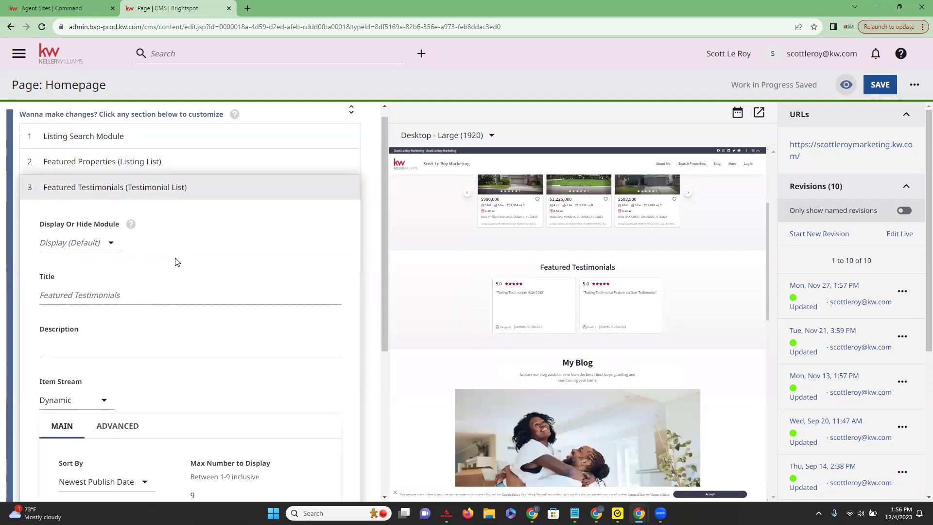
scroll(175, 261, "down", 2)
scroll(121, 311, "down", 3)
scroll(108, 268, "down", 1)
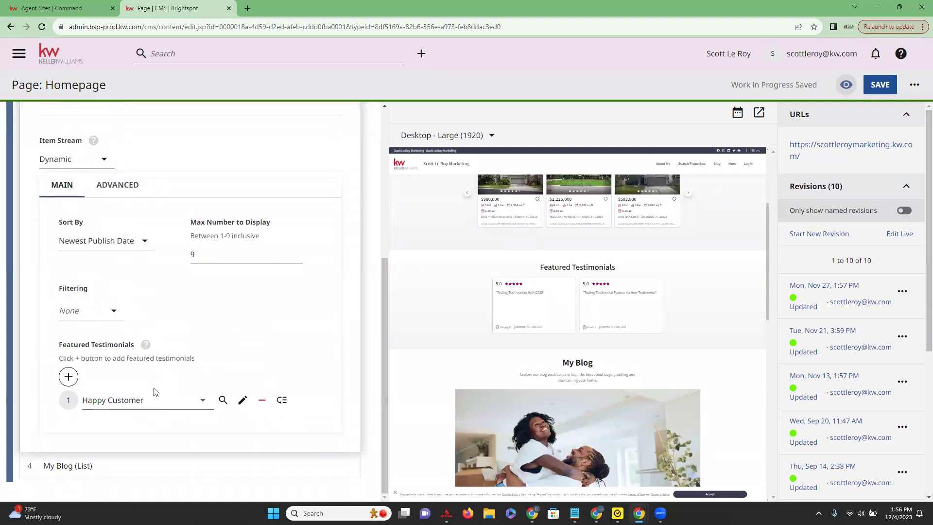
scroll(154, 391, "up", 3)
scroll(153, 391, "up", 2)
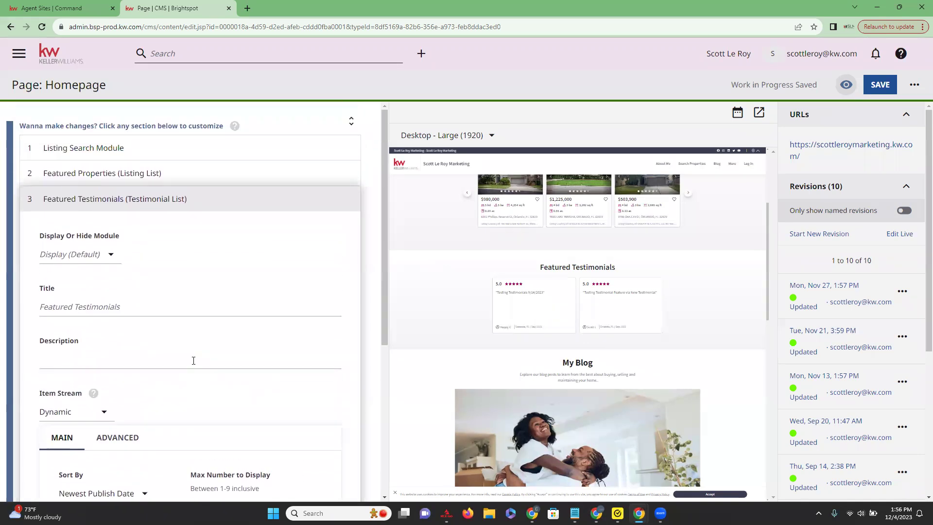
scroll(571, 307, "up", 2)
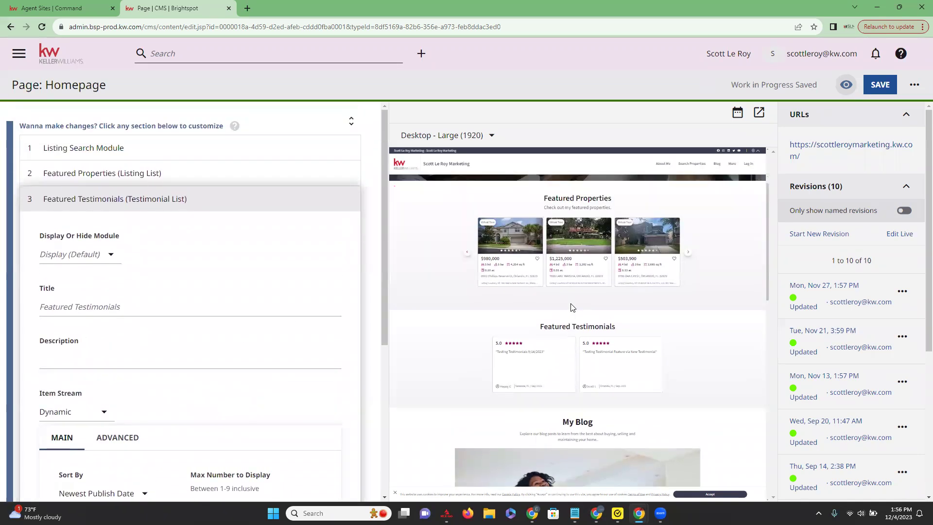
left_click(874, 89)
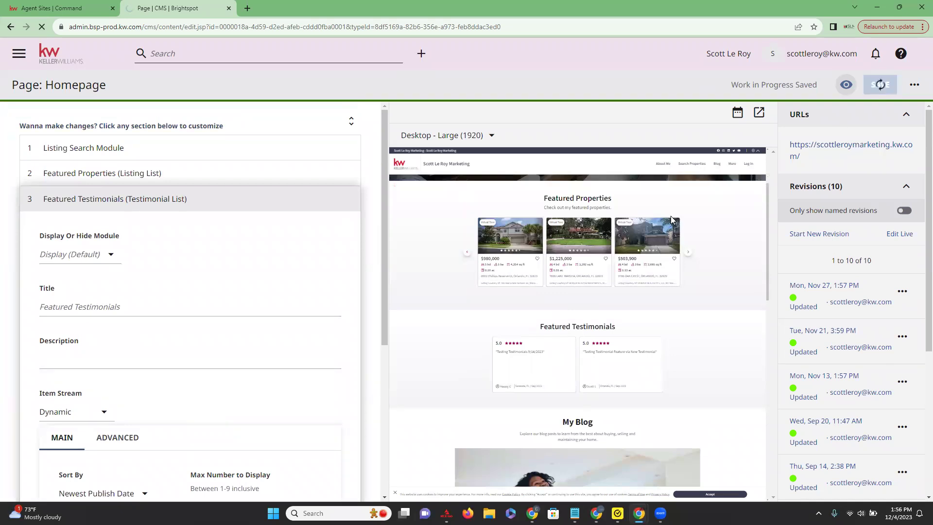